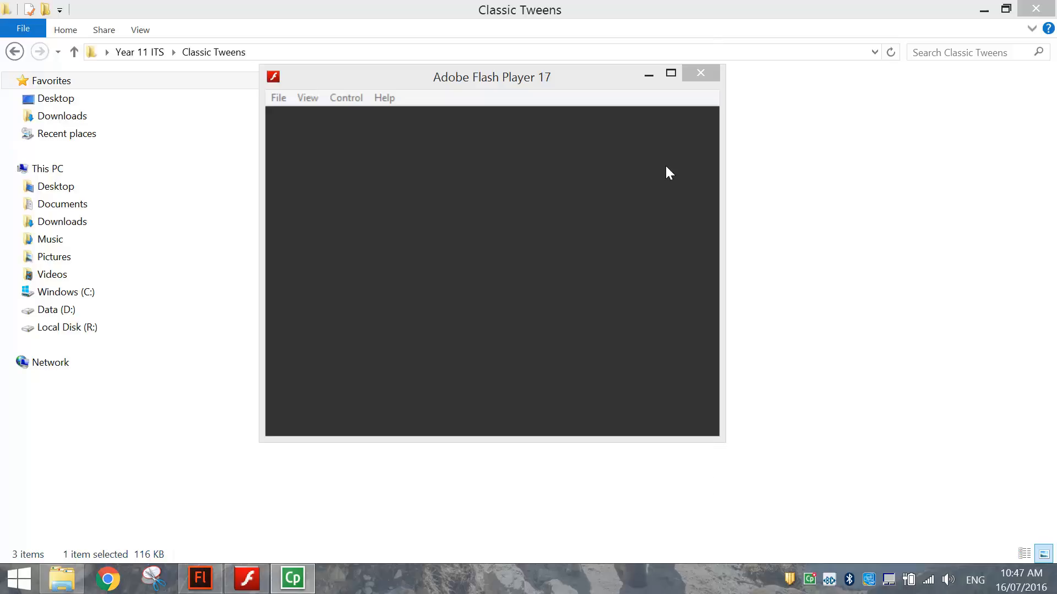
# Play the finished example animation in Flash Player, and close the player after viewing it.
pyautogui.rightClick(610, 291)
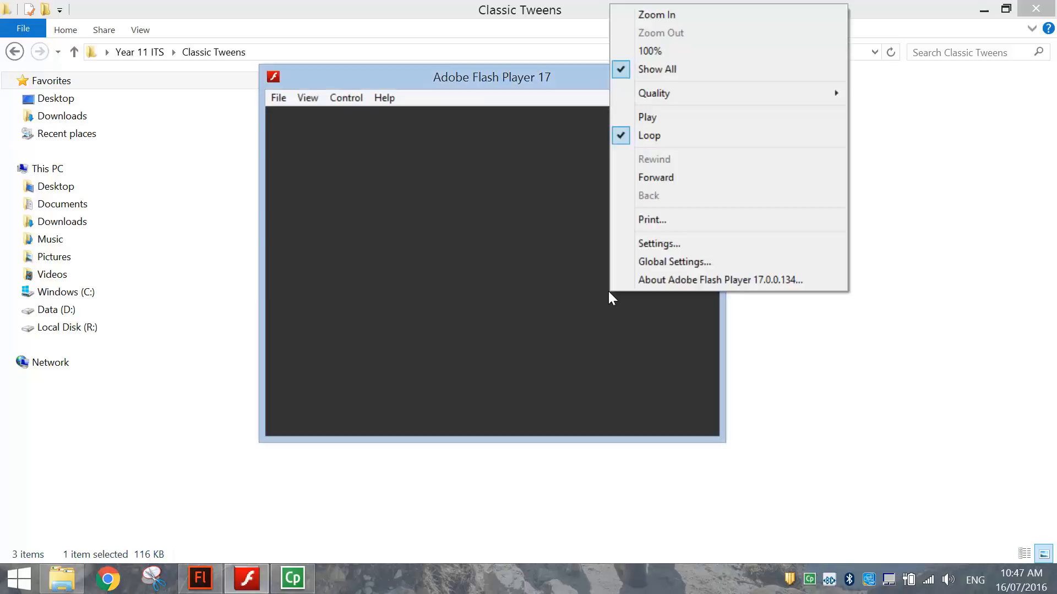
pyautogui.click(645, 118)
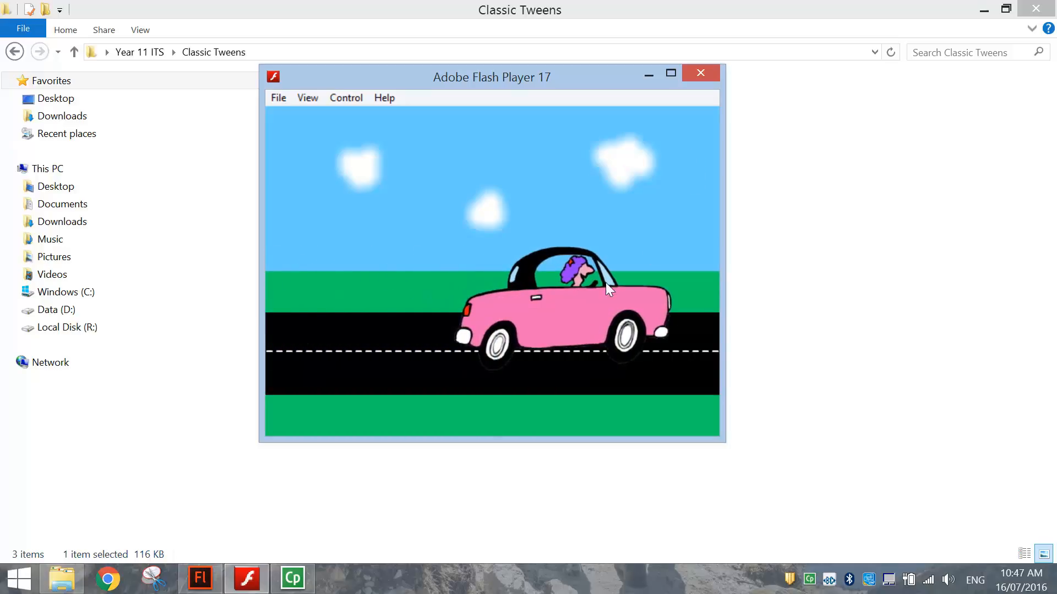
pyautogui.click(700, 72)
# Switch to Flash Professional and create a new ActionScript 3.0 document with a dark grey #333333 stage.
pyautogui.click(209, 587)
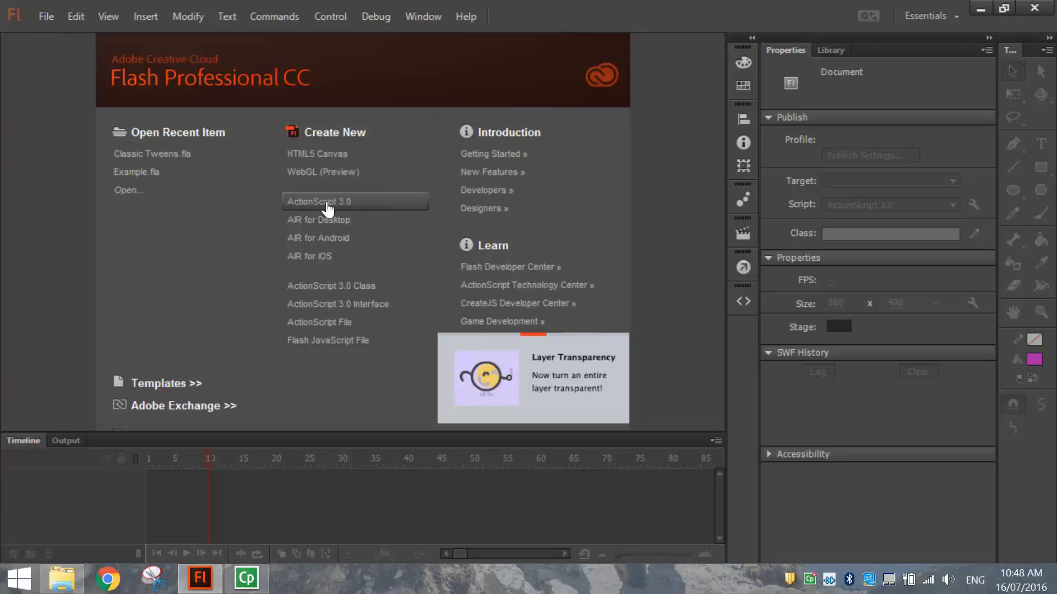
pyautogui.click(363, 205)
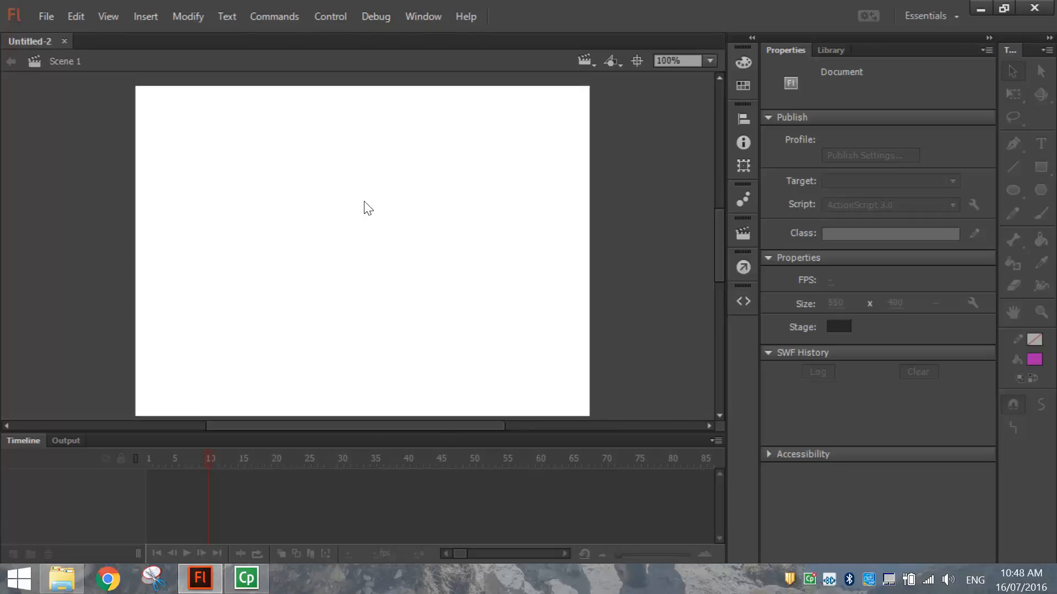
pyautogui.click(709, 62)
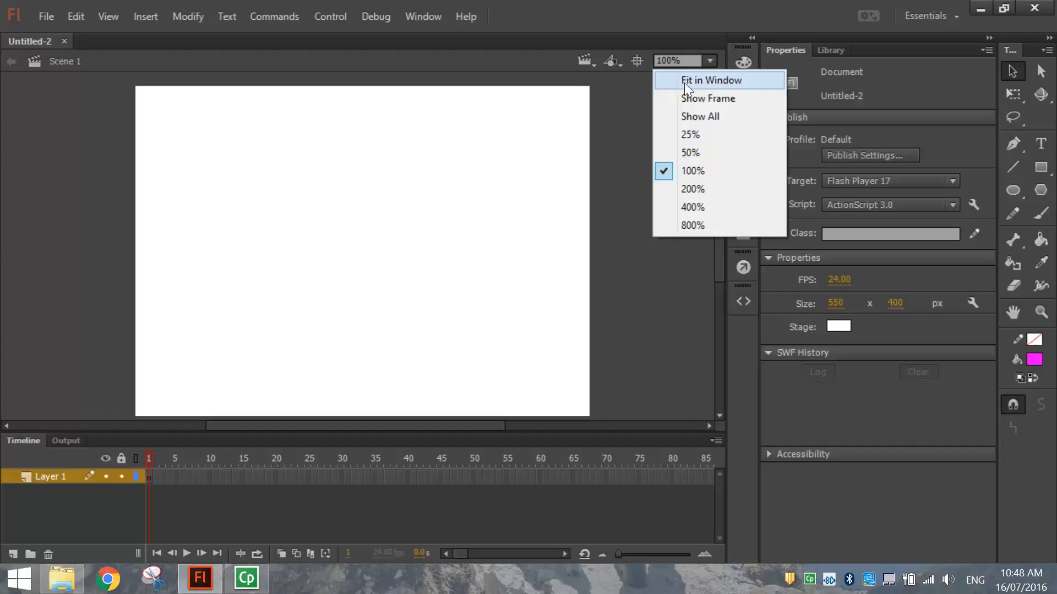
pyautogui.click(715, 79)
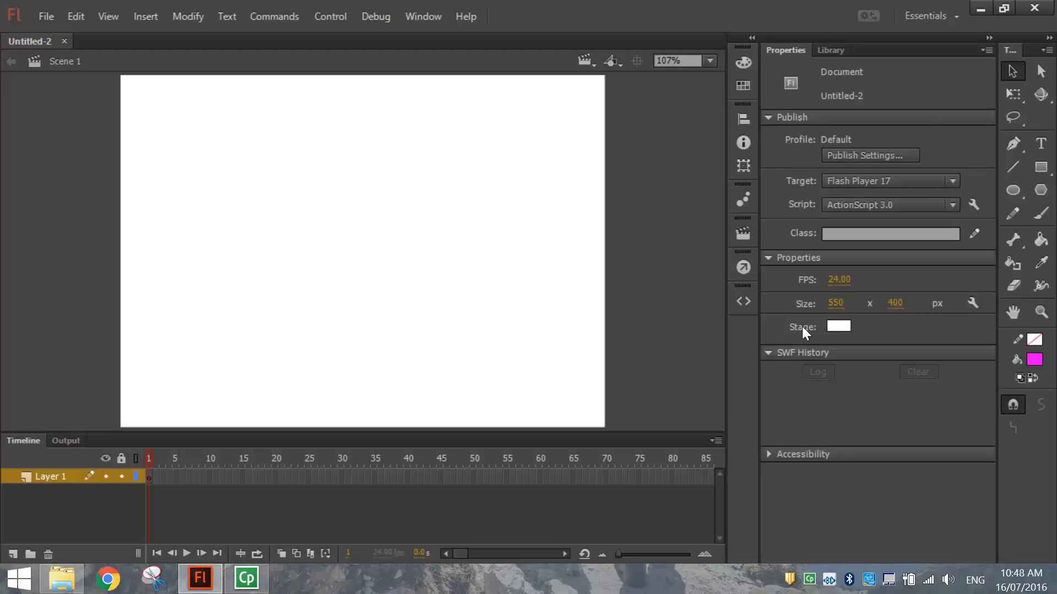
pyautogui.click(829, 327)
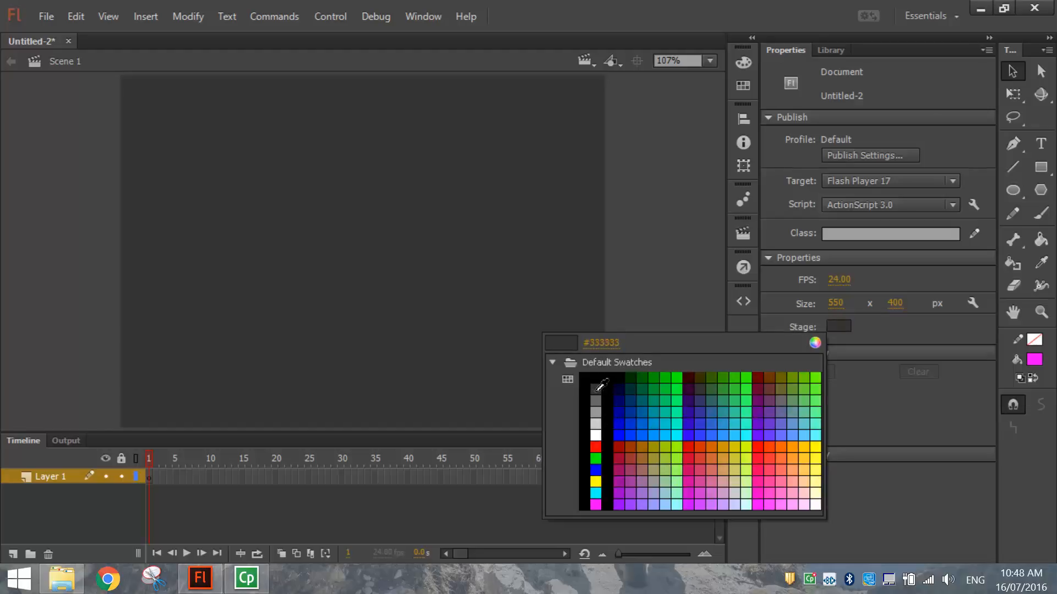
pyautogui.click(596, 391)
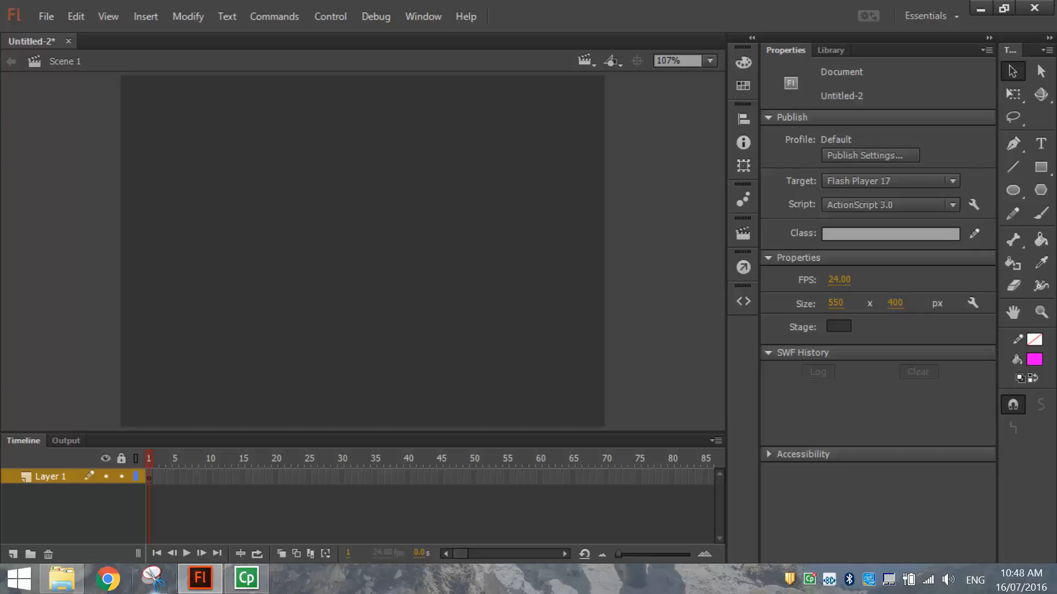
# Play the classic tween title example in Flash Player as a reference, and return to the new Flash document.
pyautogui.click(71, 581)
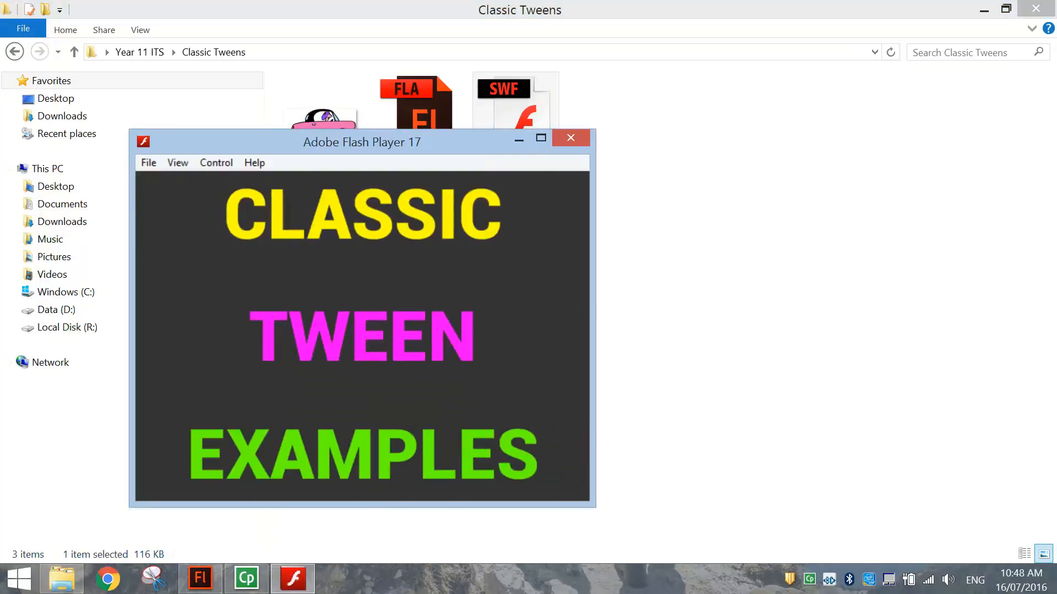
pyautogui.rightClick(531, 300)
pyautogui.click(583, 125)
pyautogui.click(205, 585)
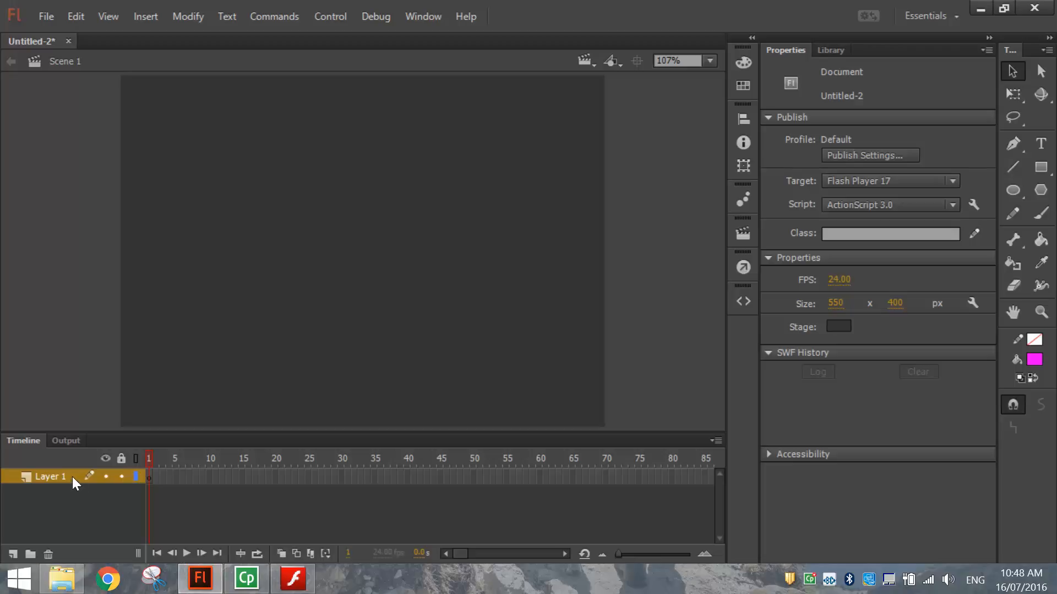
# Rename Layer 1 as "Classic".
pyautogui.doubleClick(52, 479)
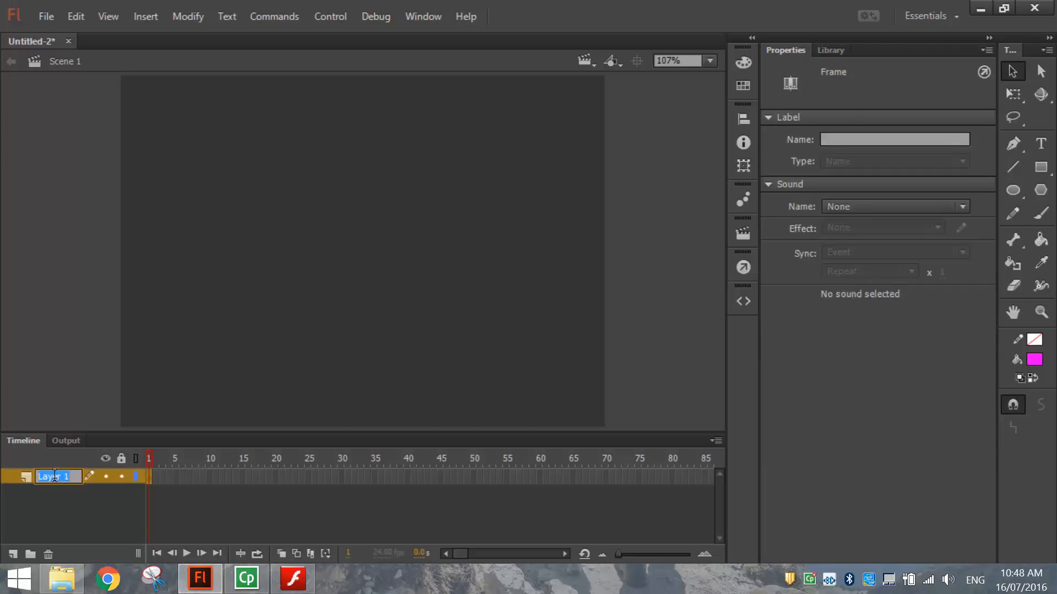
pyautogui.press('BackSpace')
pyautogui.write('Classic')
pyautogui.press('Return')
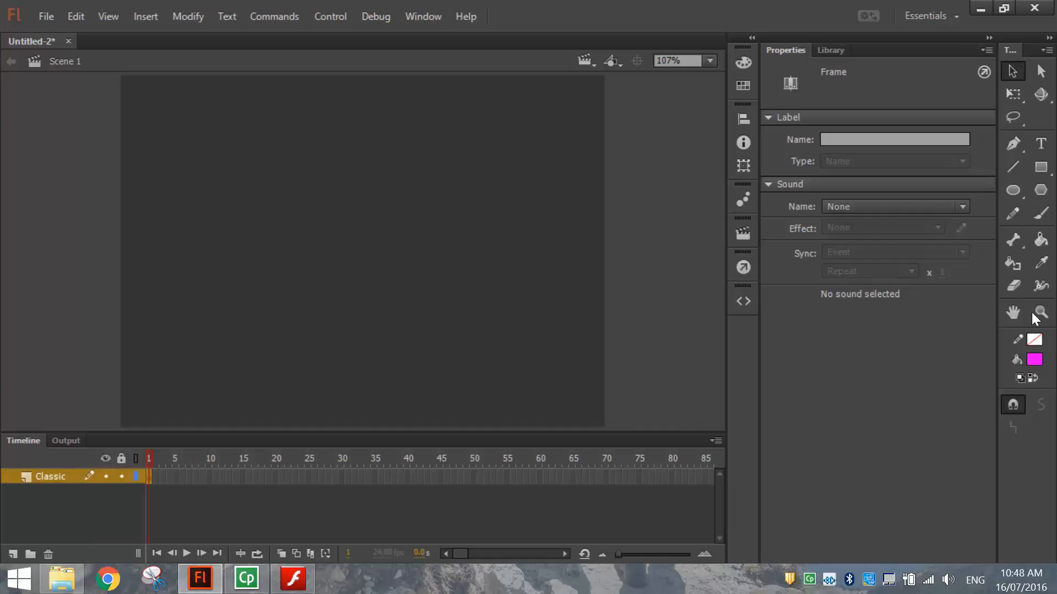
# Set up the Text tool with the Roboto font family, Black style and yellow colour.
pyautogui.click(1041, 149)
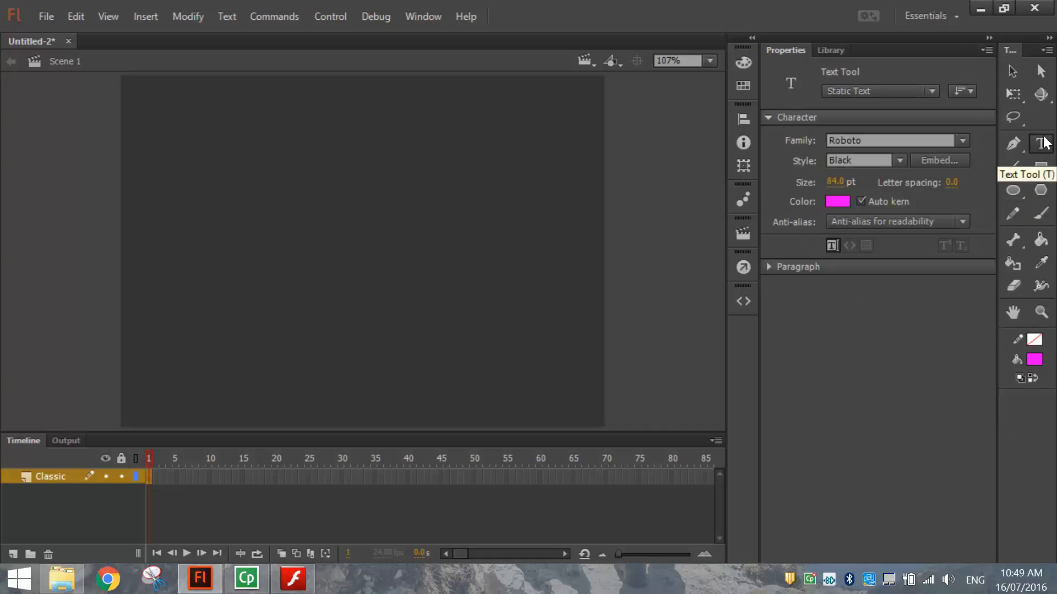
pyautogui.click(964, 141)
pyautogui.click(943, 159)
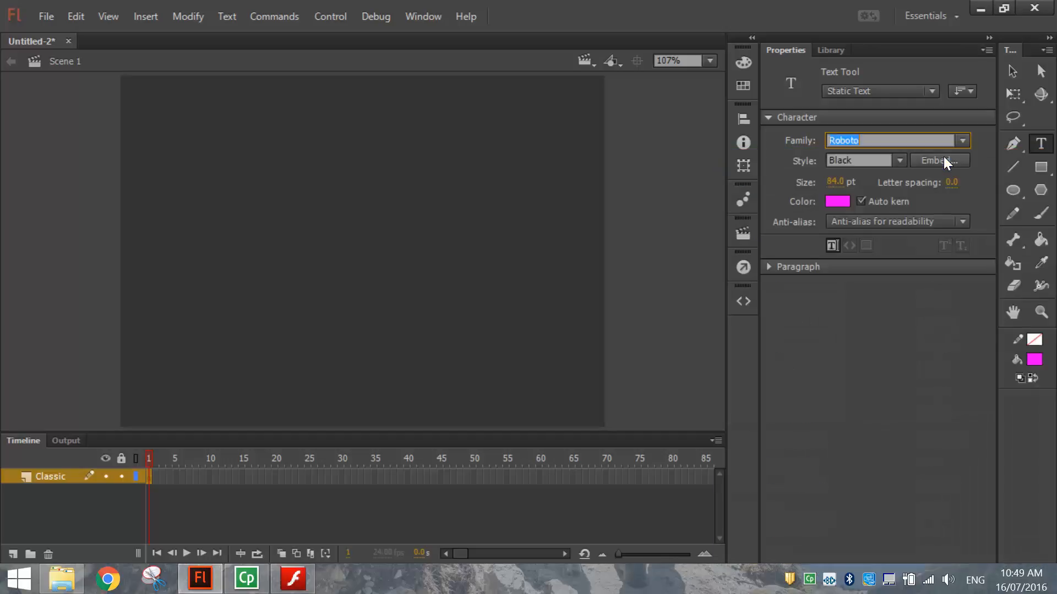
pyautogui.click(901, 161)
pyautogui.click(856, 329)
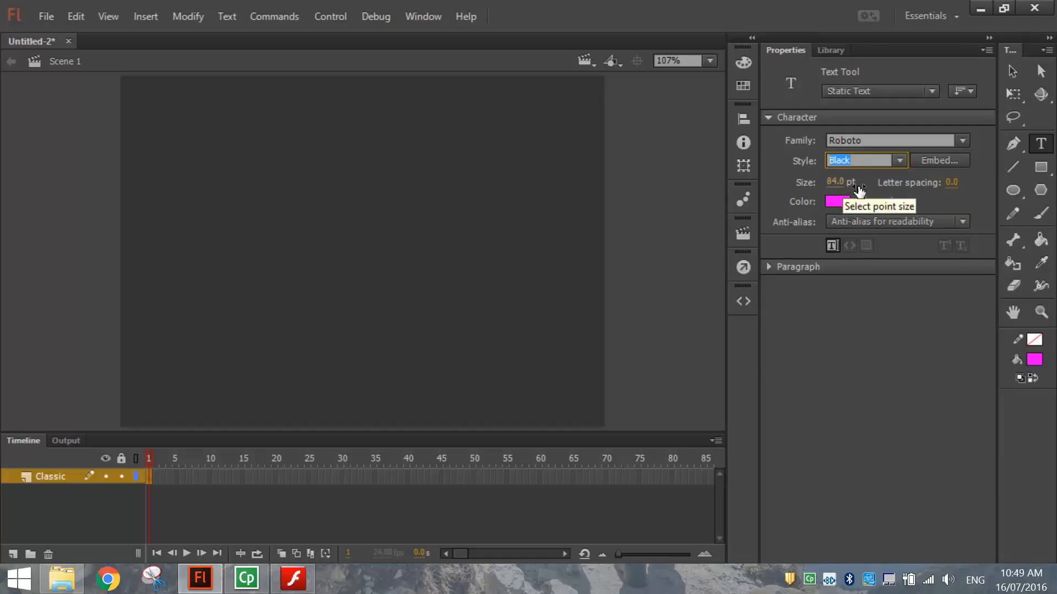
pyautogui.click(833, 202)
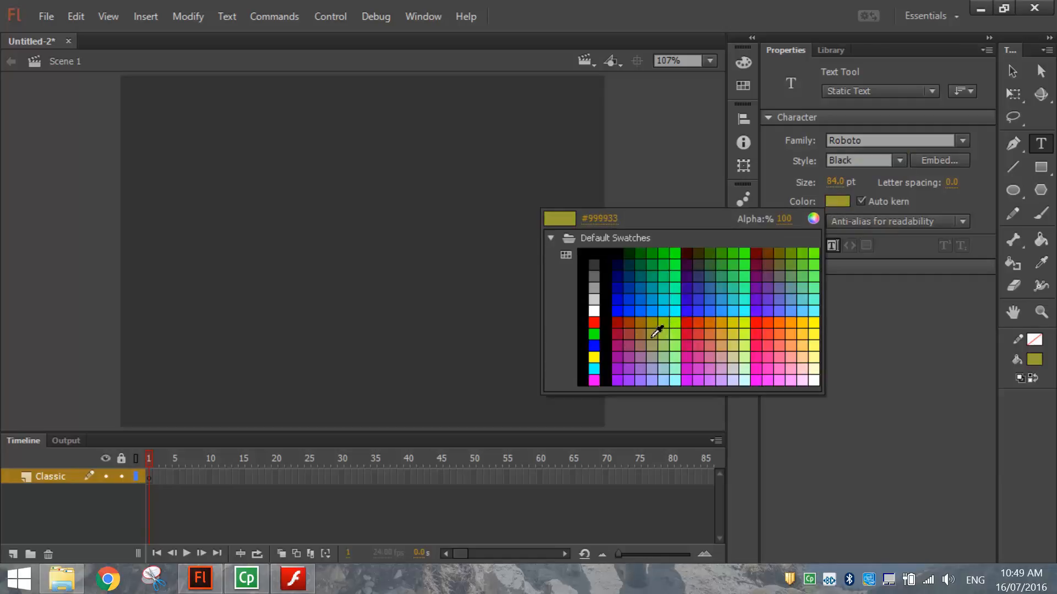
pyautogui.click(594, 357)
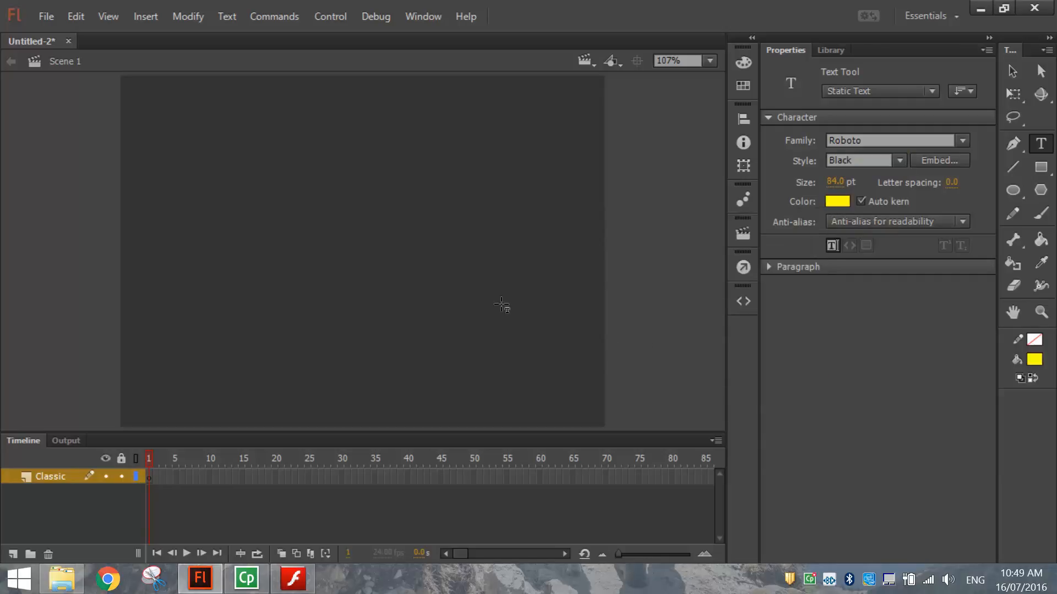
# Add the static text "CLASSIC" on the stage and move it down to the stage's upper edge at Y 0.
pyautogui.click(209, 122)
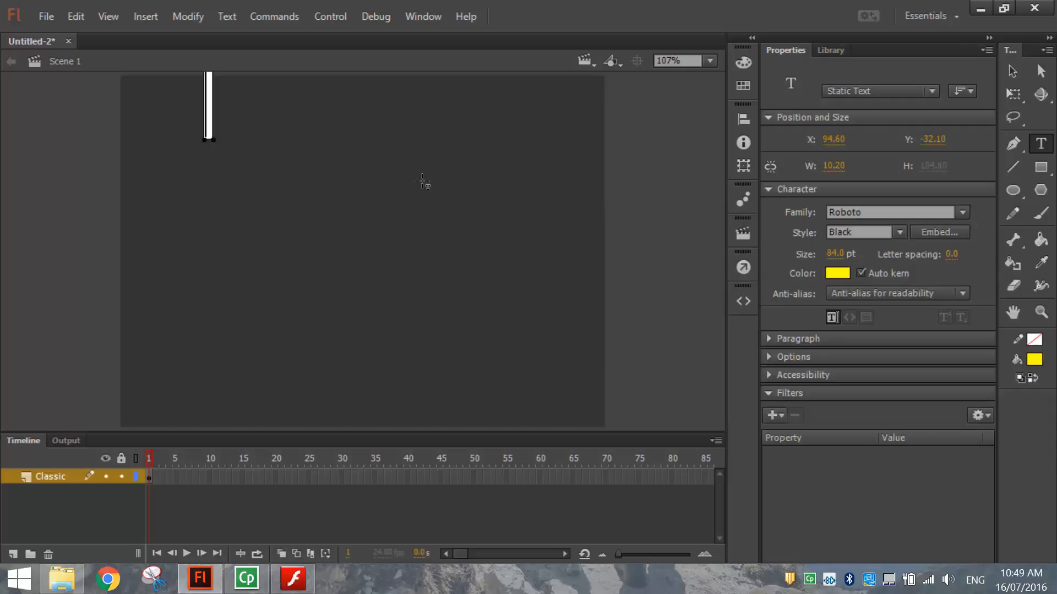
pyautogui.write('CLASSIC')
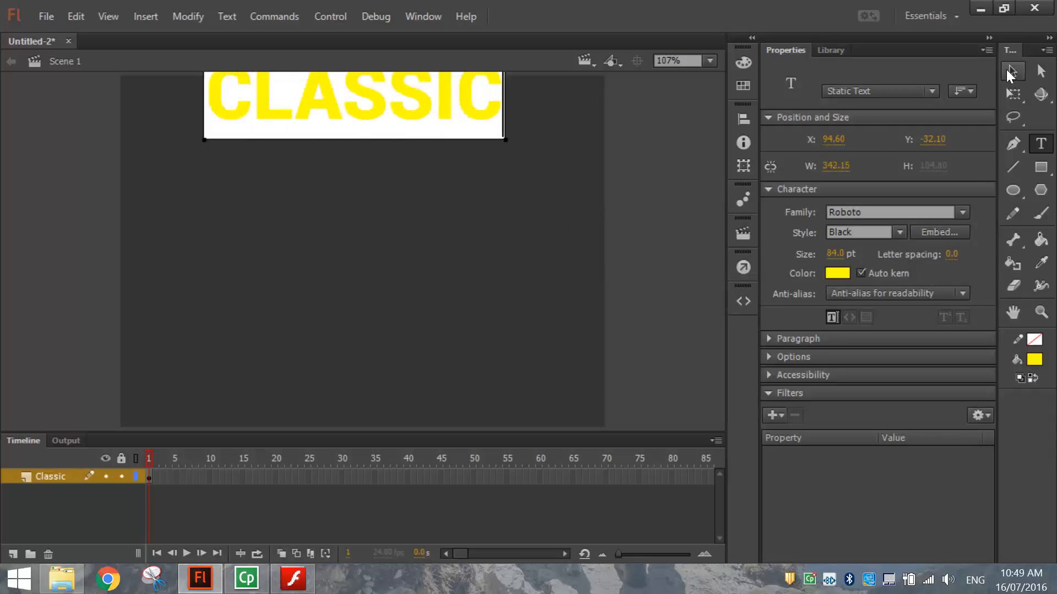
pyautogui.click(1010, 71)
pyautogui.moveTo(329, 106); pyautogui.dragTo(329, 129)
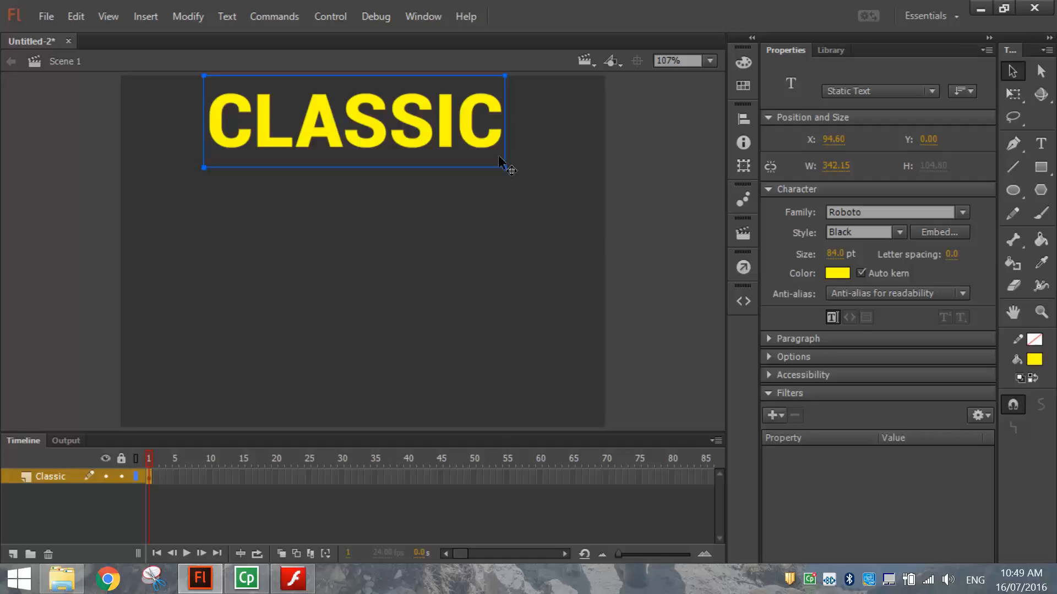
# Move the CLASSIC text horizontally off the stage's left side, to about X -361 with Y kept at 0.
pyautogui.moveTo(489, 146); pyautogui.dragTo(88, 139)
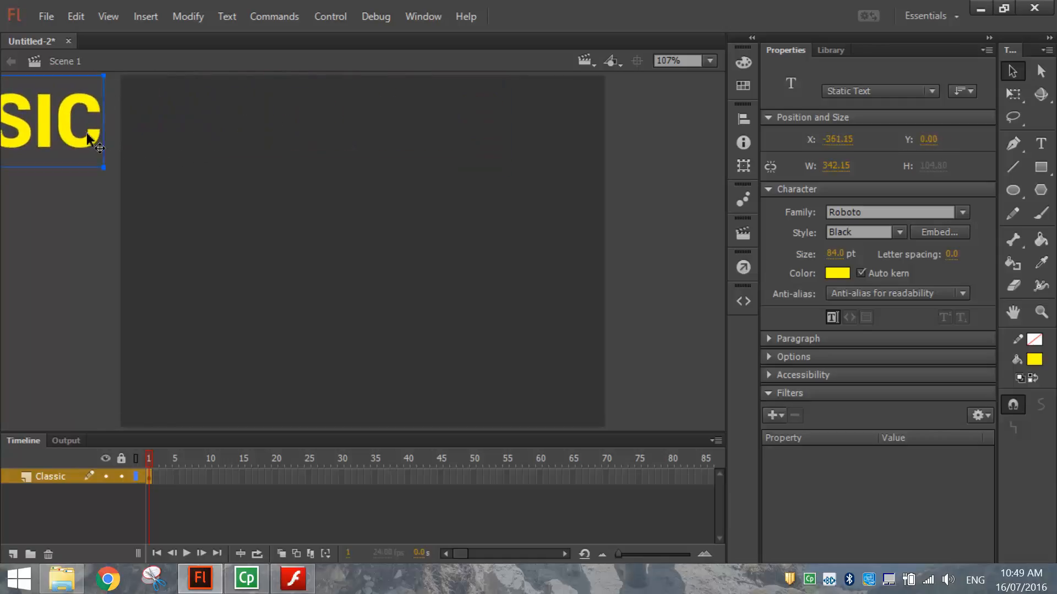
pyautogui.hotkey('ctrl', '-')
pyautogui.hotkey('ctrl', '=')
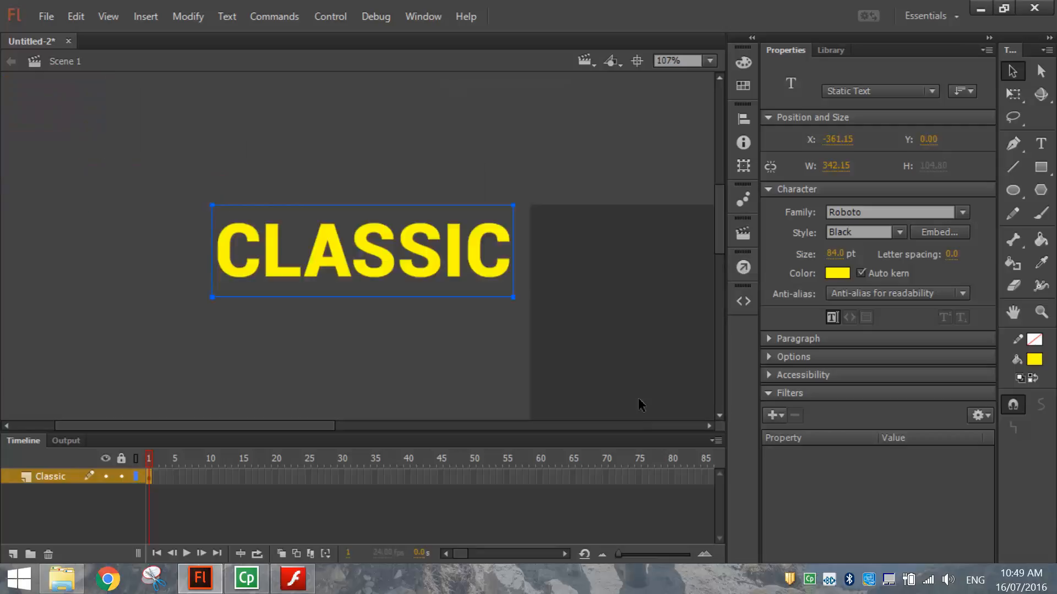
pyautogui.moveTo(716, 208); pyautogui.dragTo(721, 231)
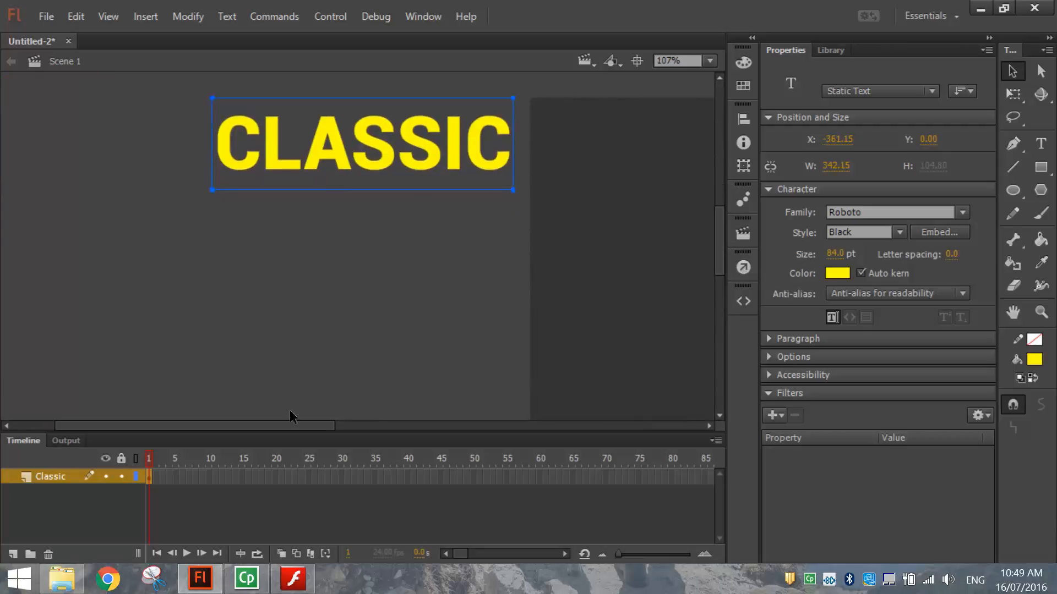
pyautogui.moveTo(290, 426); pyautogui.dragTo(436, 433)
pyautogui.moveTo(722, 248); pyautogui.dragTo(720, 234)
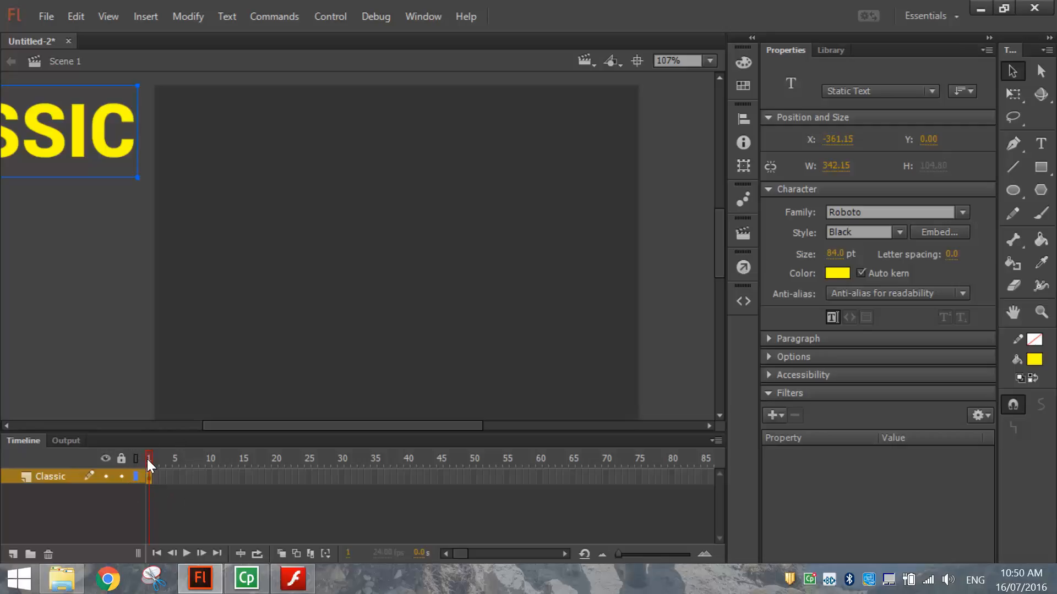
# Insert a keyframe at frame 10 of the Classic layer.
pyautogui.click(174, 476)
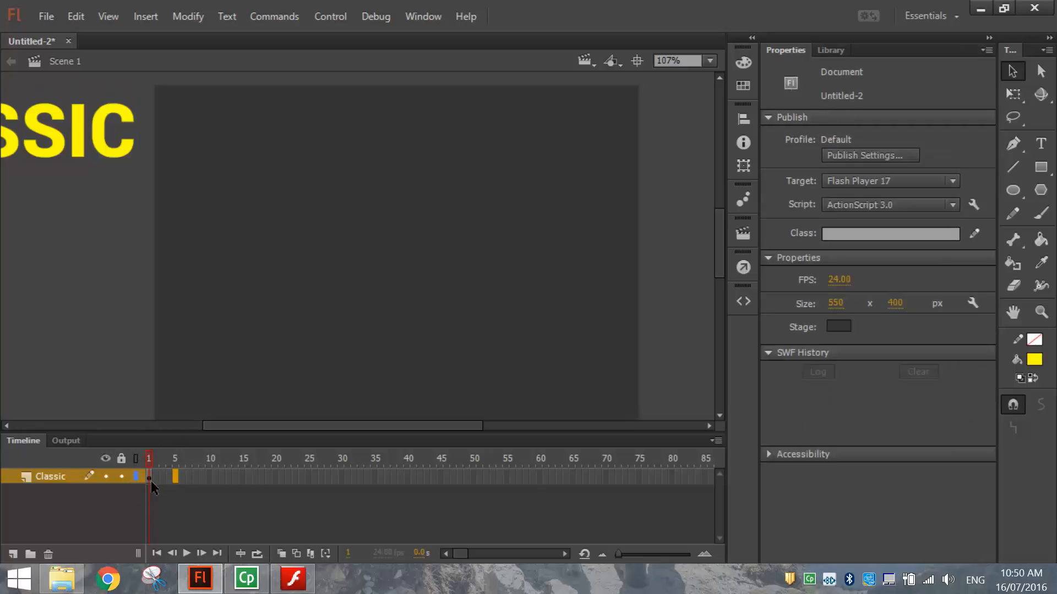
pyautogui.click(151, 481)
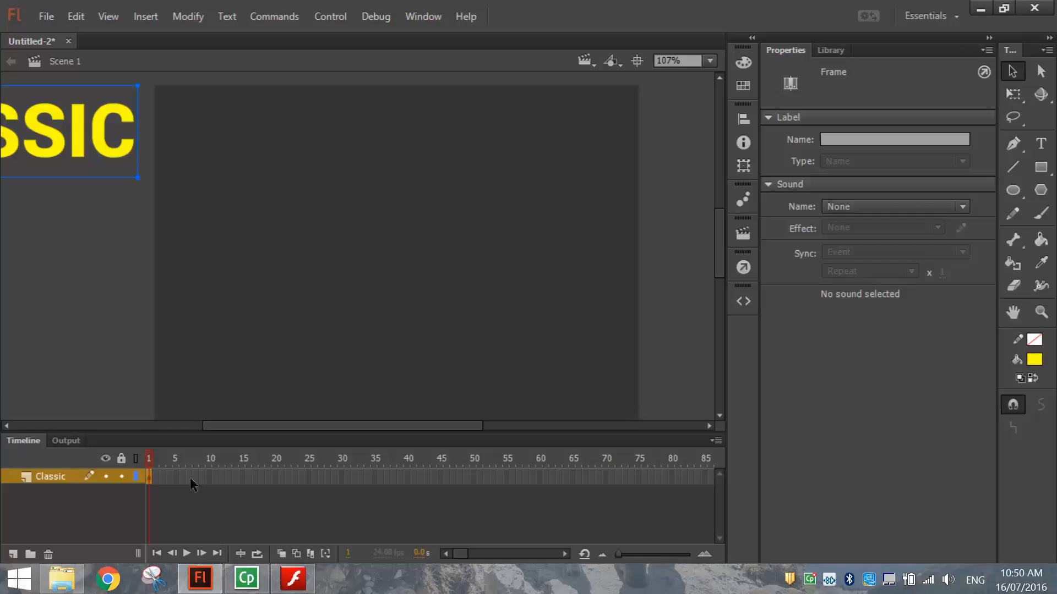
pyautogui.click(210, 478)
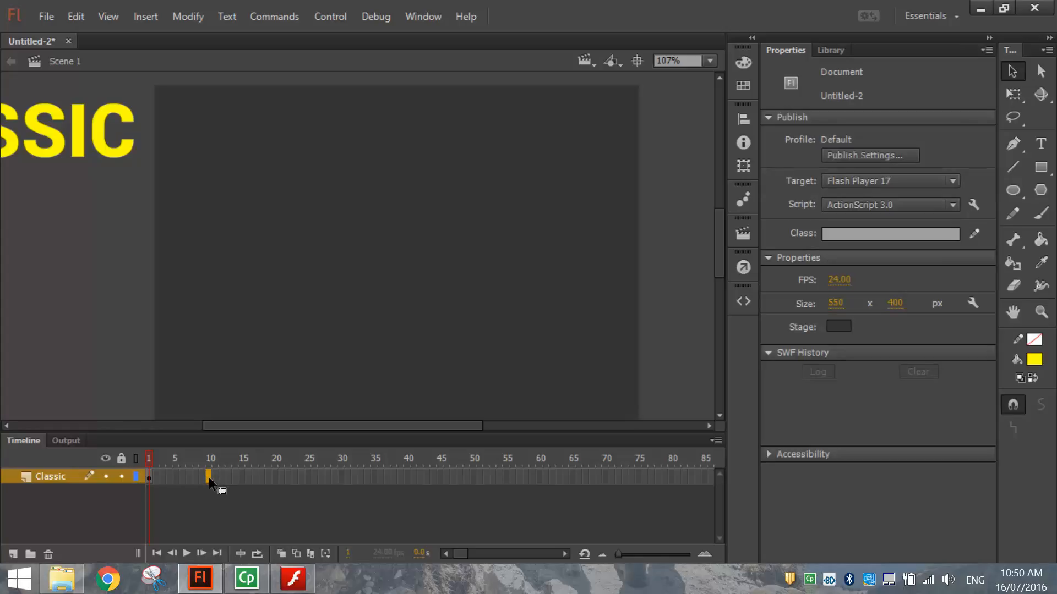
pyautogui.rightClick(210, 478)
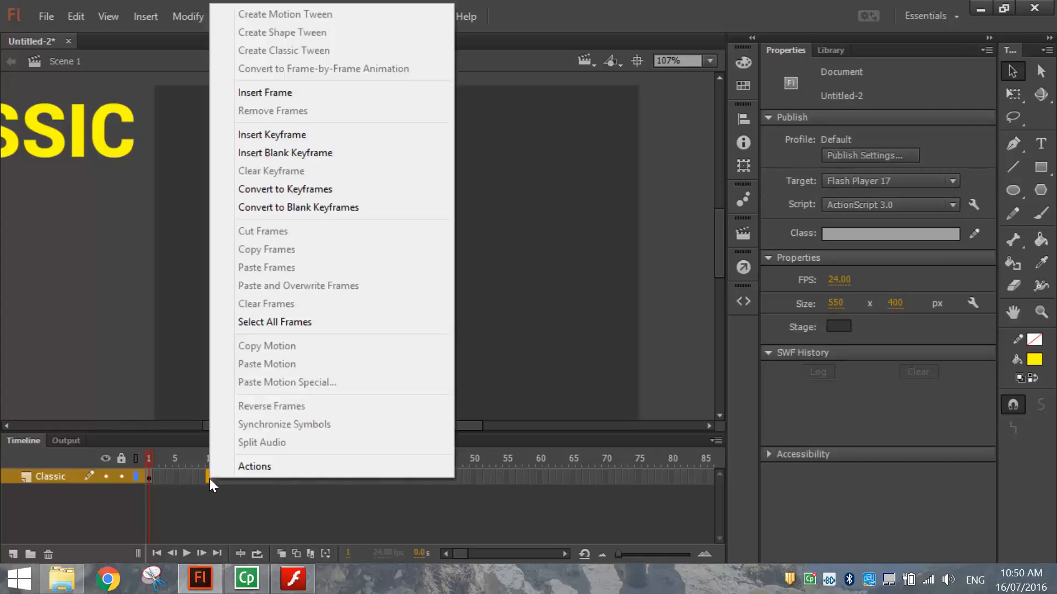
pyautogui.click(291, 137)
pyautogui.click(151, 10)
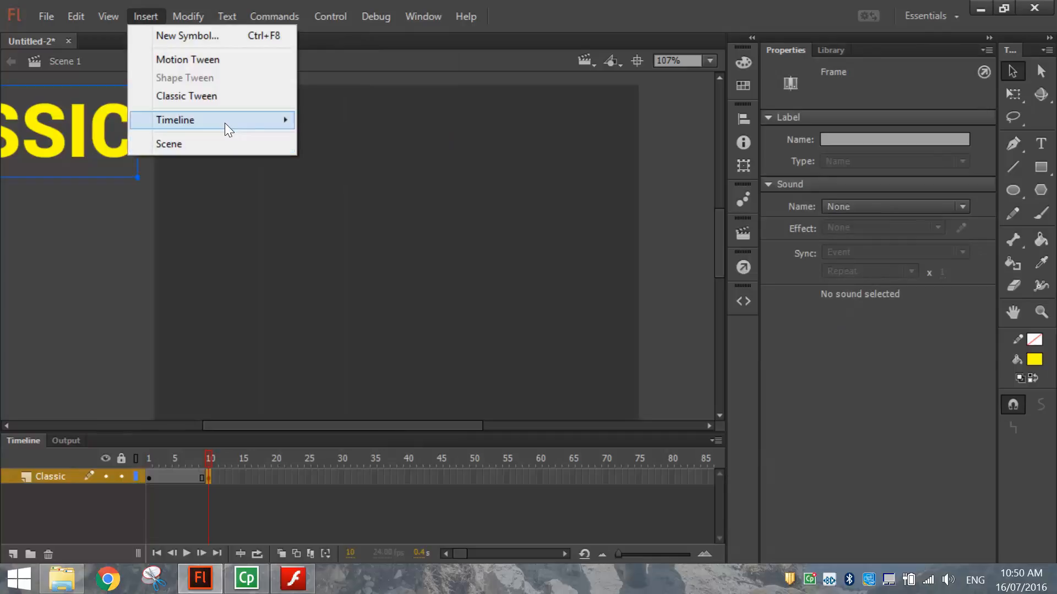
pyautogui.moveTo(225, 123)
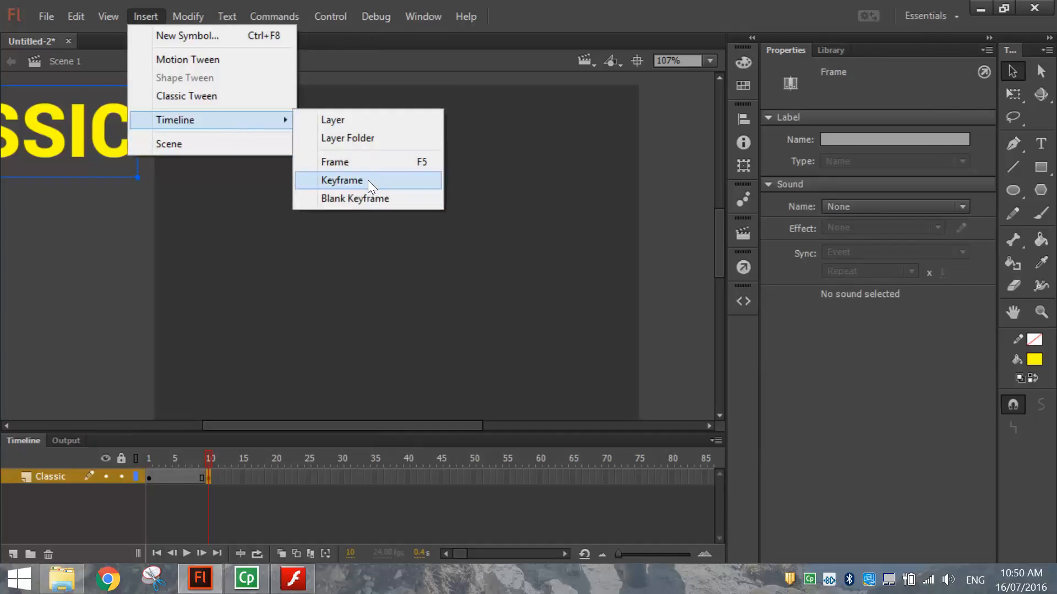
pyautogui.click(542, 24)
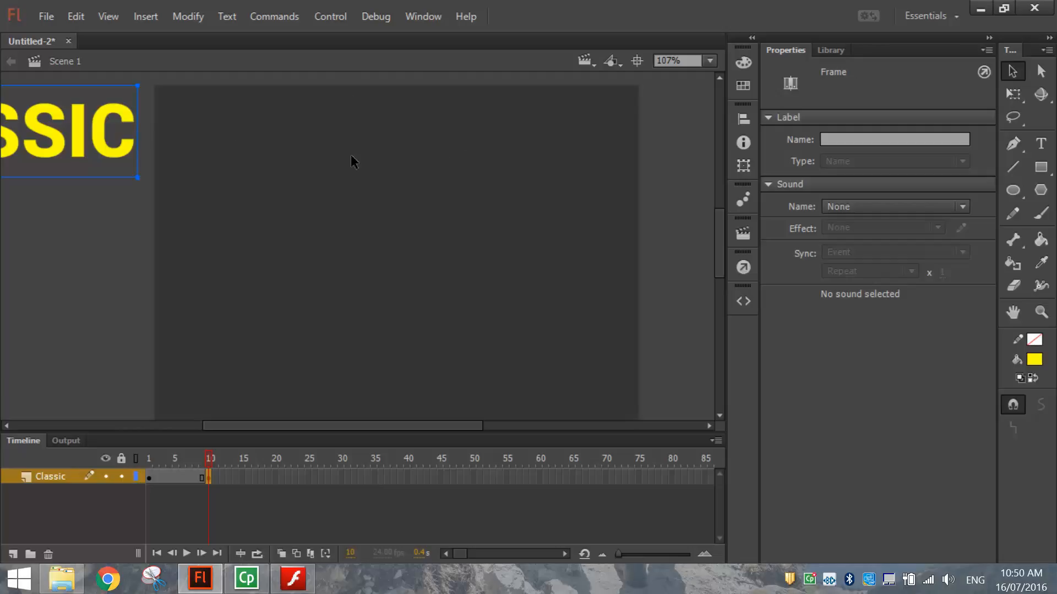
# Center the CLASSIC text horizontally on the stage at frame 10, using alignment relative to the stage.
pyautogui.click(413, 14)
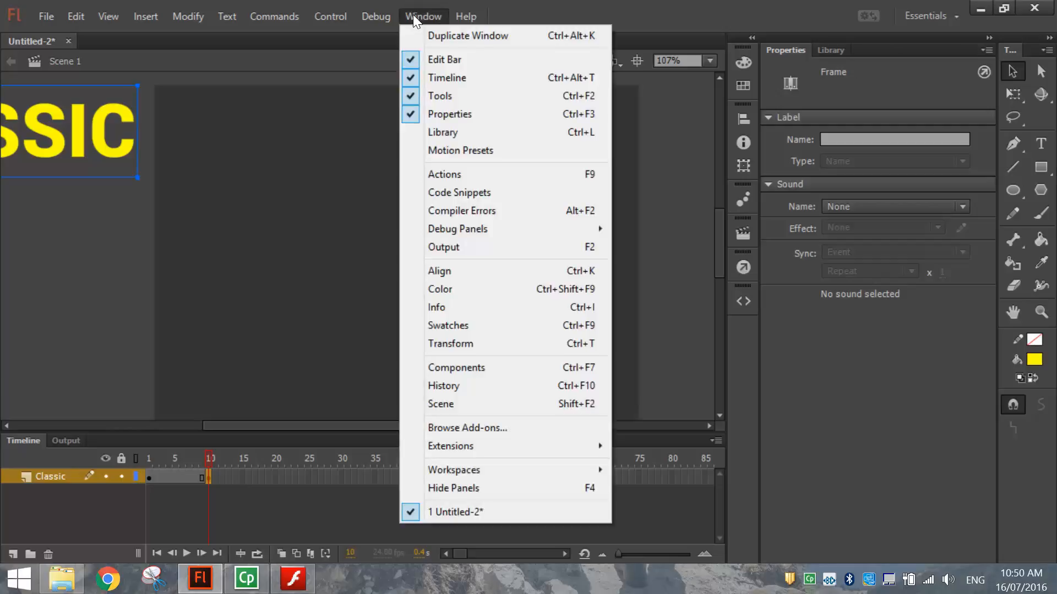
pyautogui.click(472, 273)
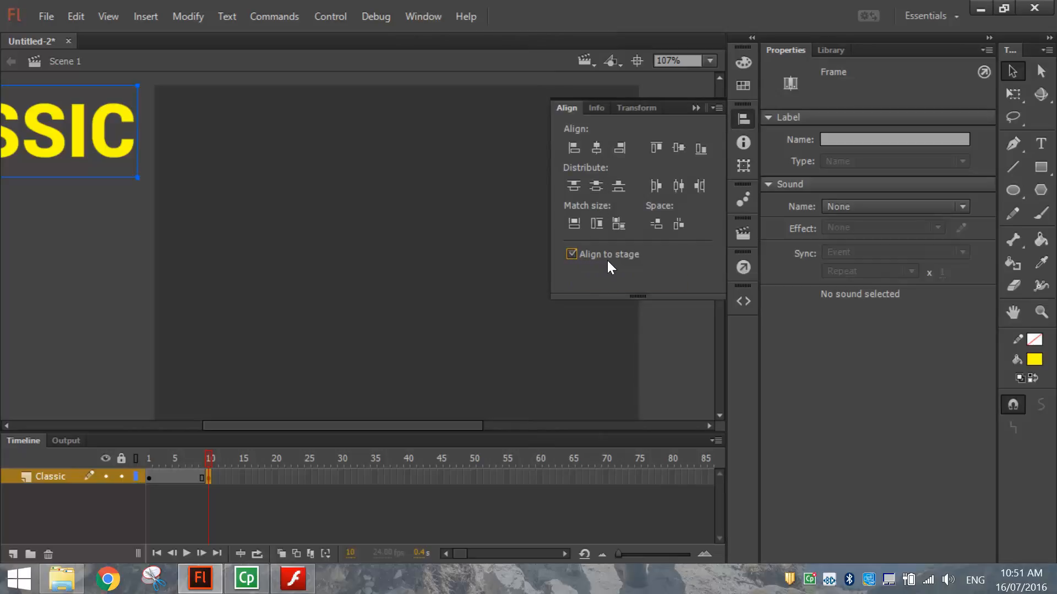
pyautogui.click(596, 147)
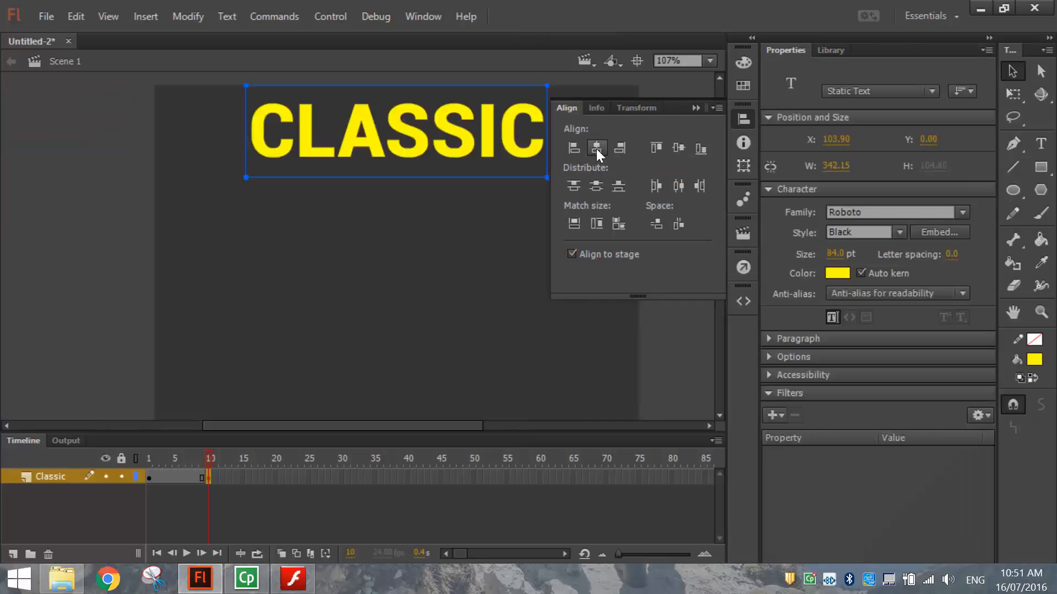
pyautogui.click(741, 118)
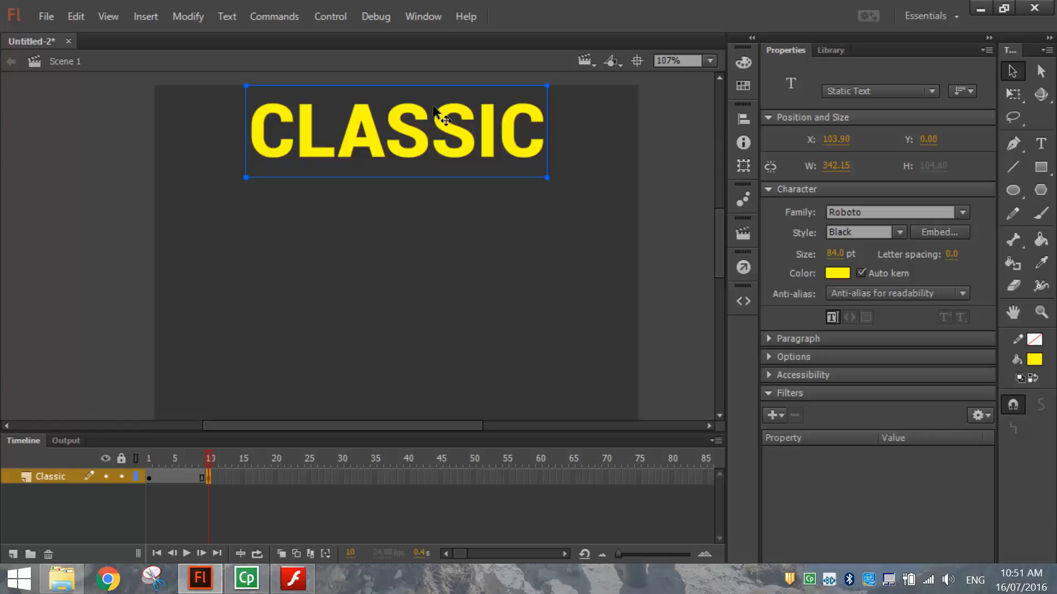
# Create a classic tween between the keyframes at frames 1 and 10 of the Classic layer.
pyautogui.click(147, 477)
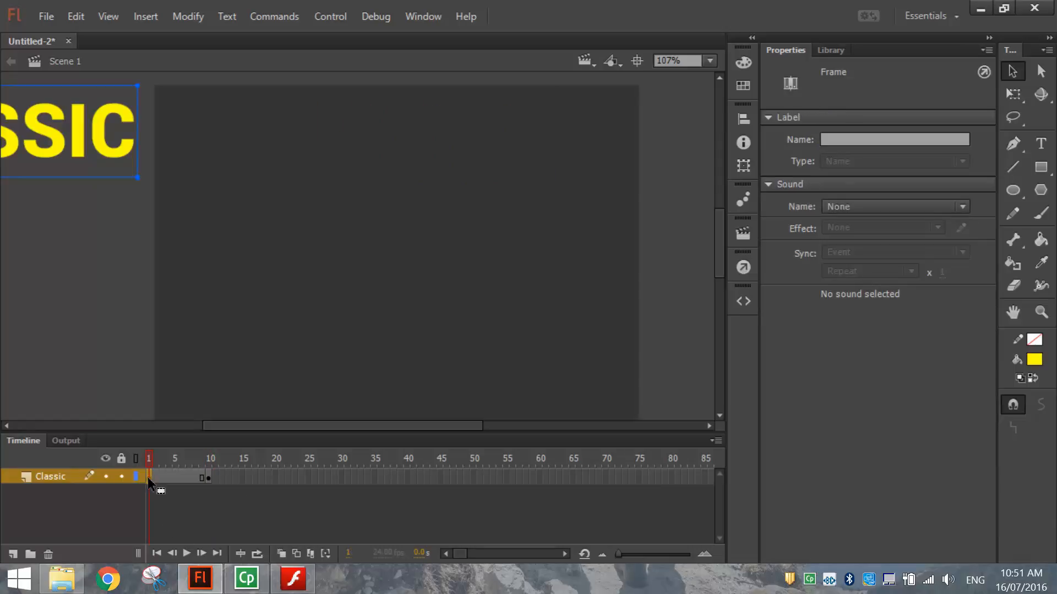
pyautogui.click(210, 477)
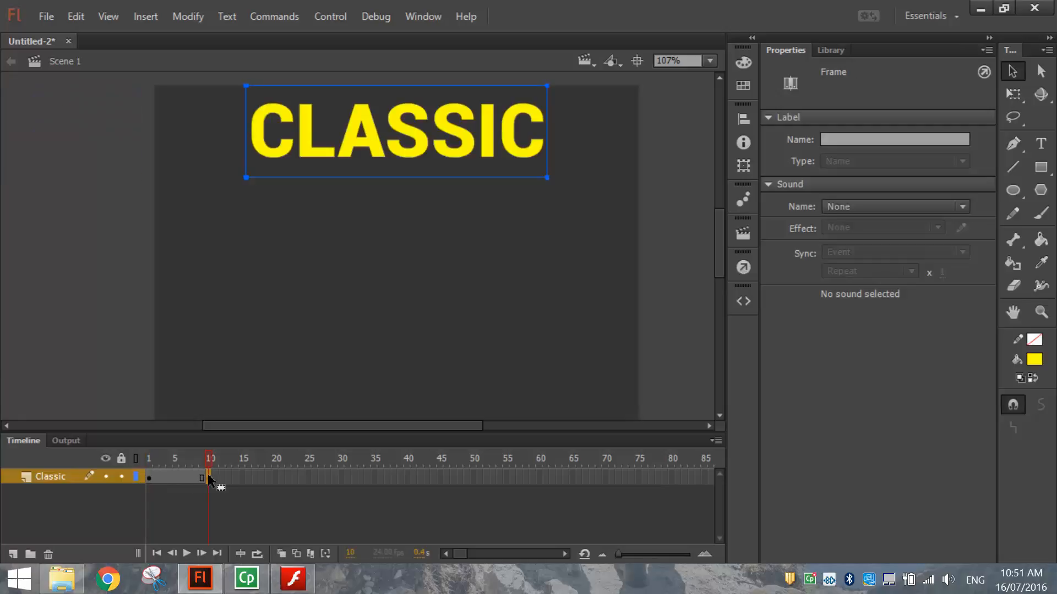
pyautogui.rightClick(176, 476)
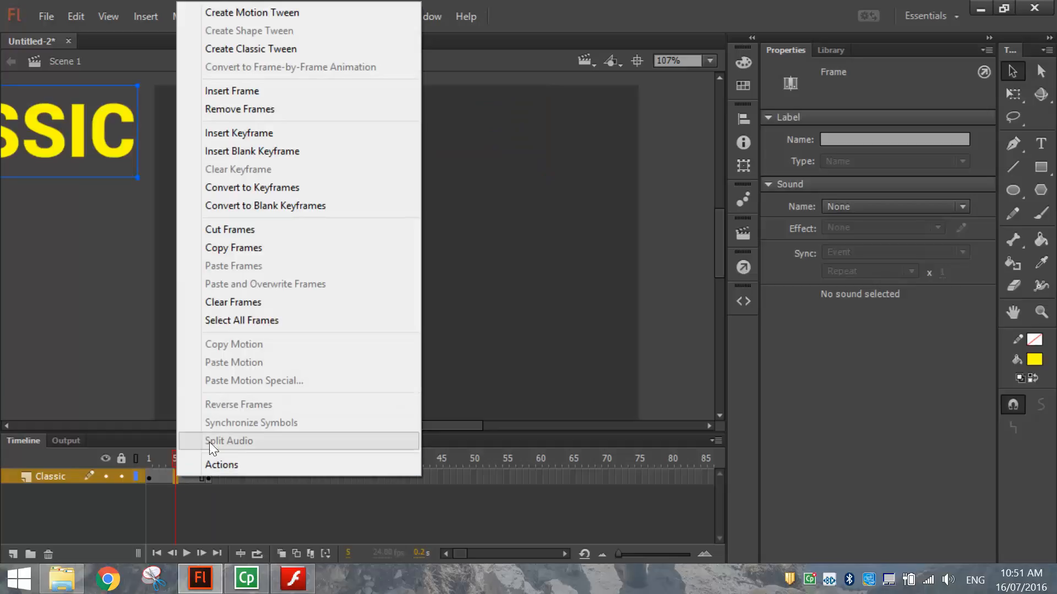
pyautogui.click(261, 46)
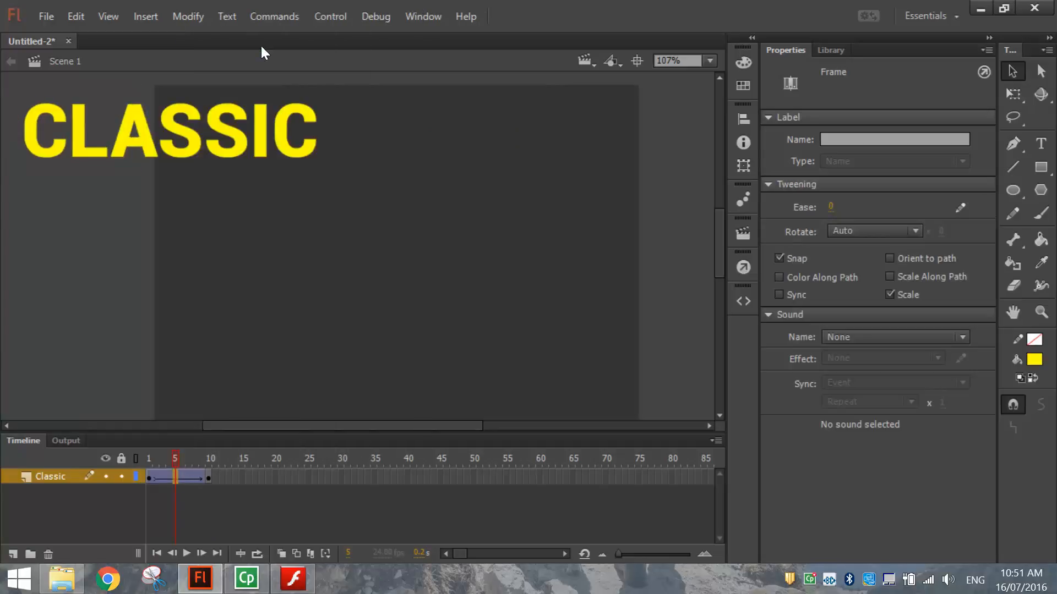
# Play the CLASSIC text animation from frame 1 several times to check its movement.
pyautogui.click(150, 477)
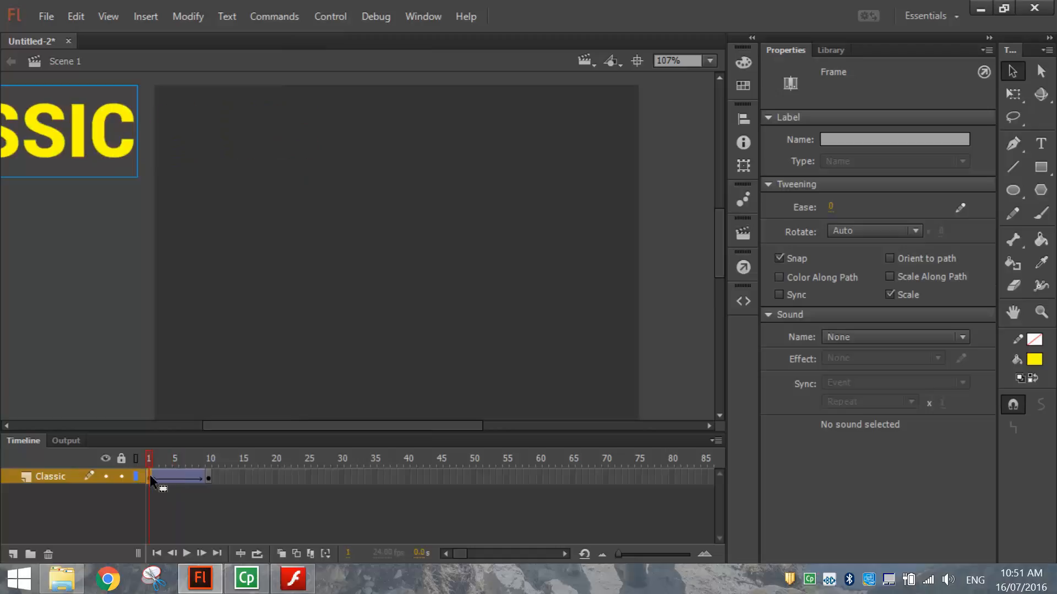
pyautogui.press('Return')
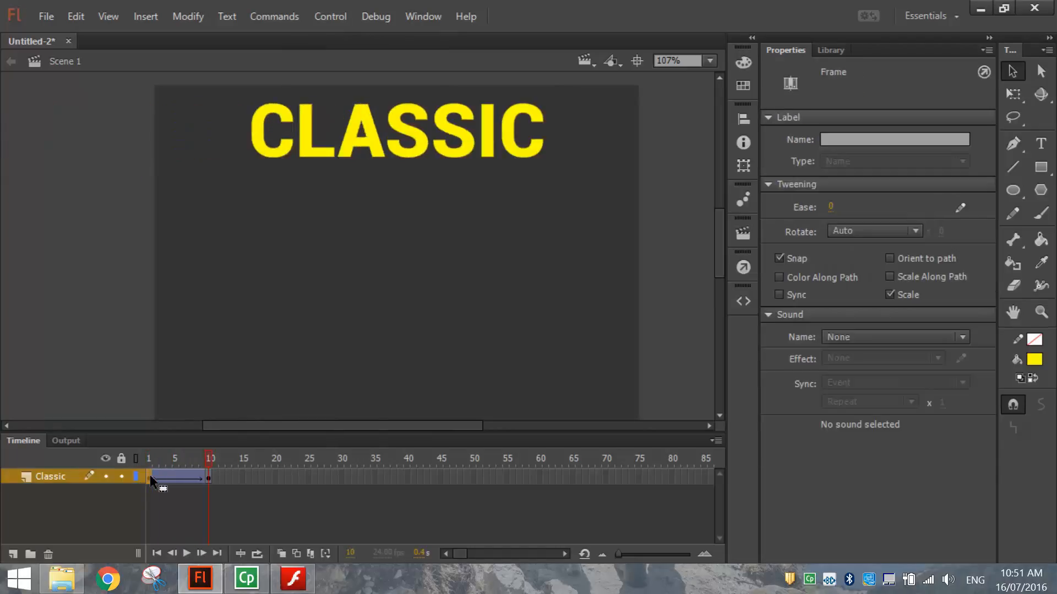
pyautogui.press('Return')
pyautogui.press('Return')
pyautogui.press('Return')
# Lock the Classic layer and add a new layer named Tween above it.
pyautogui.click(13, 552)
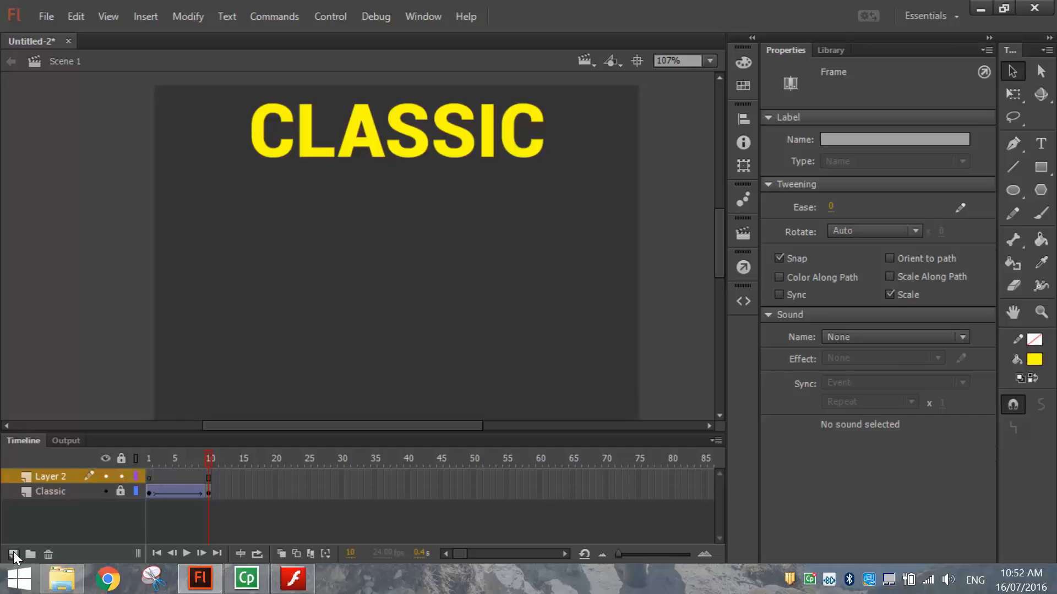
pyautogui.doubleClick(48, 478)
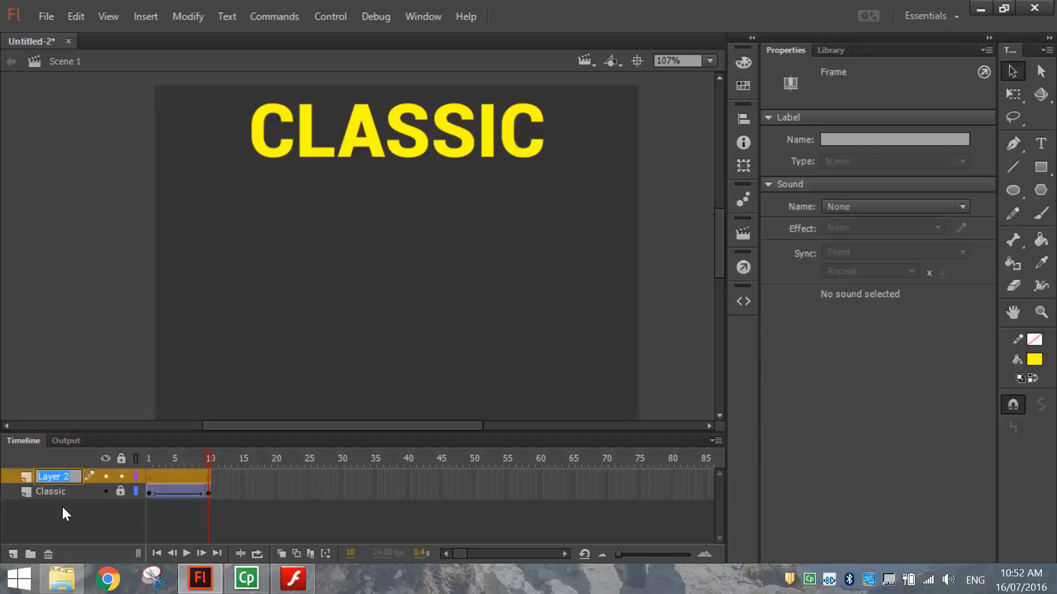
pyautogui.write('tTWween')
pyautogui.press('Return')
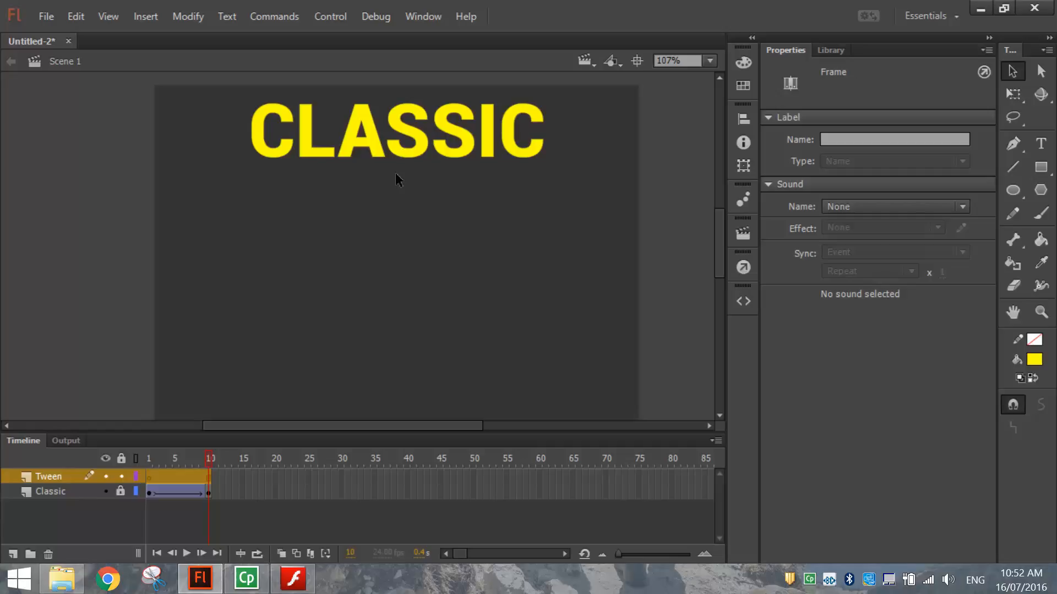
# Insert a keyframe at frame 10 of the Tween layer, where the CLASSIC tween ends.
pyautogui.click(235, 493)
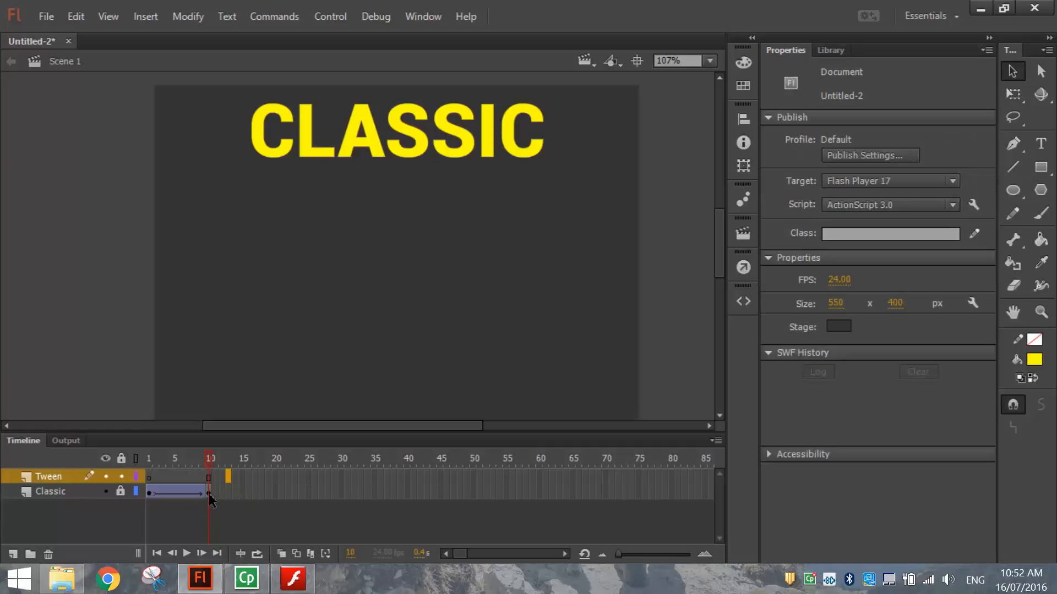
pyautogui.click(209, 495)
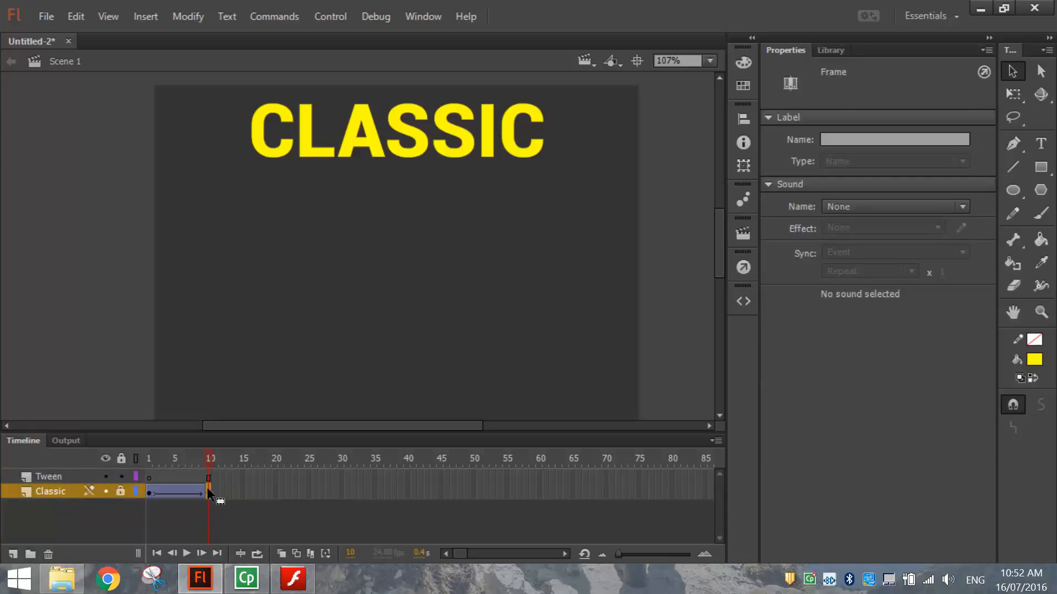
pyautogui.click(69, 483)
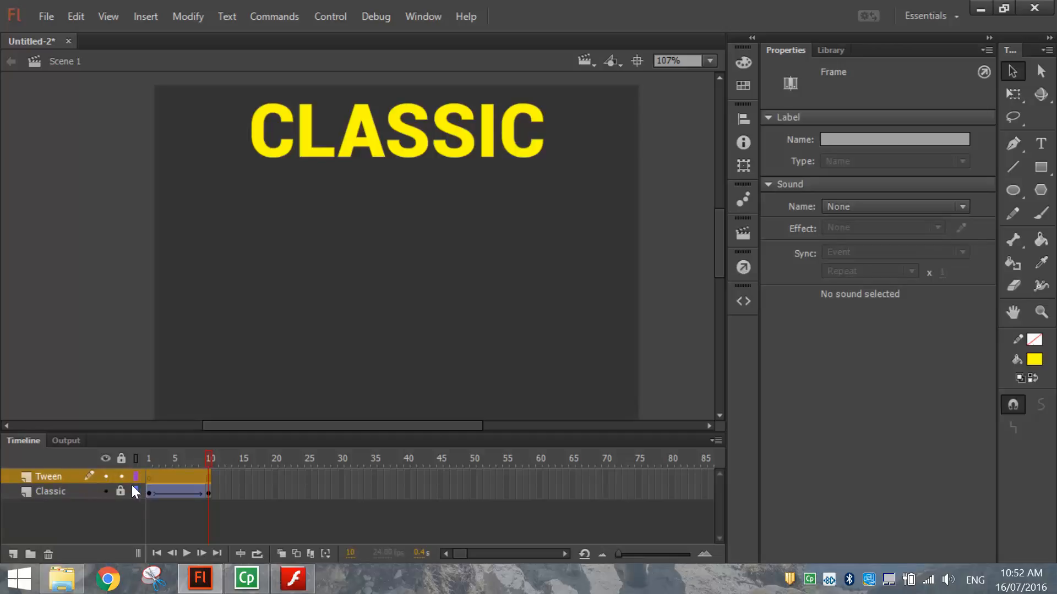
pyautogui.click(209, 477)
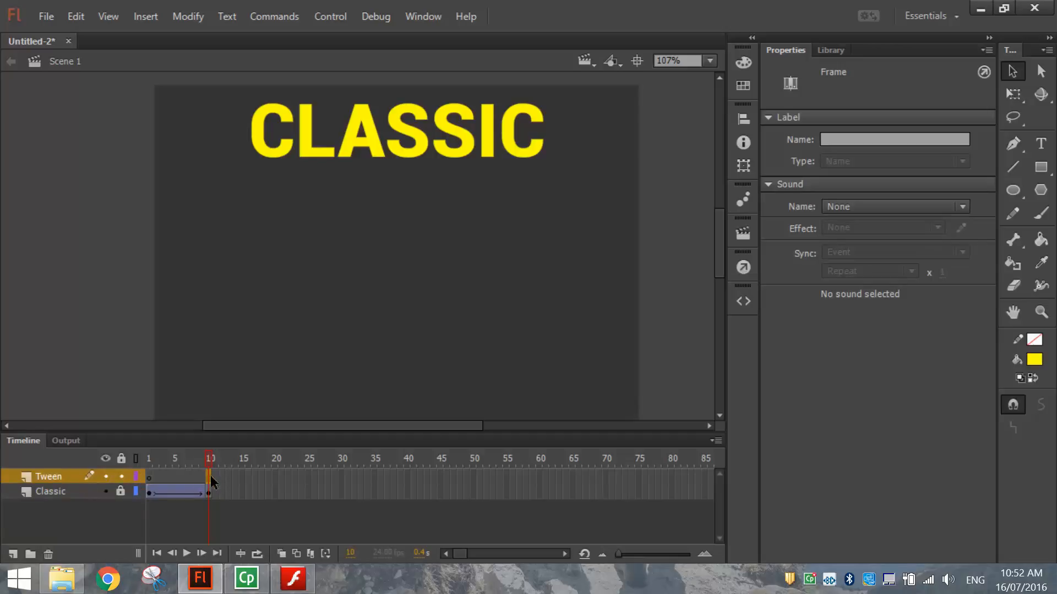
pyautogui.press('F6')
# Add the static text "TWEEN" in magenta #FF00FF below CLASSIC at frame 10 of the Tween layer.
pyautogui.click(1041, 146)
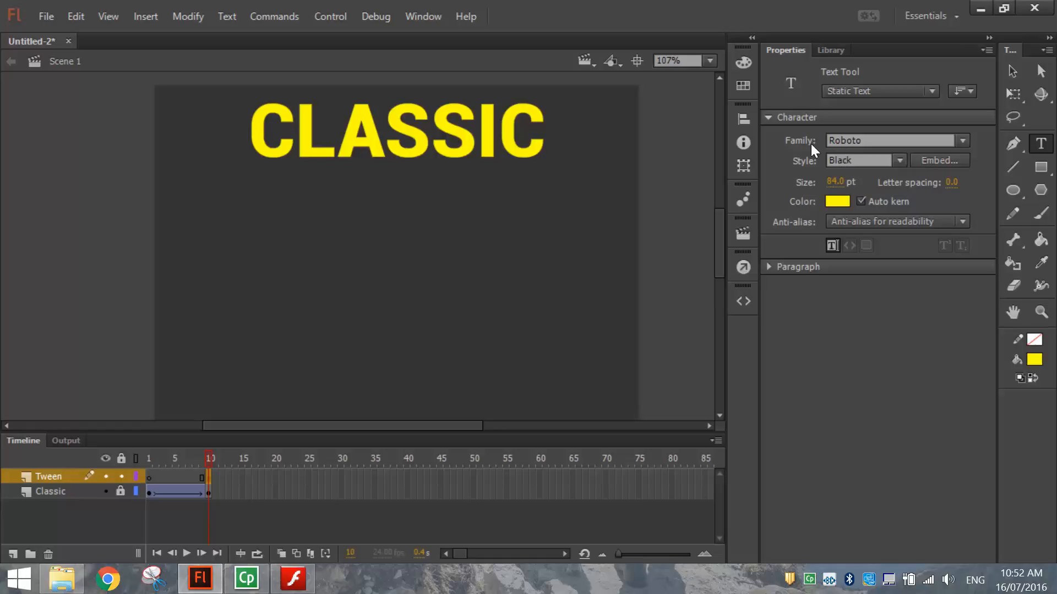
pyautogui.click(835, 202)
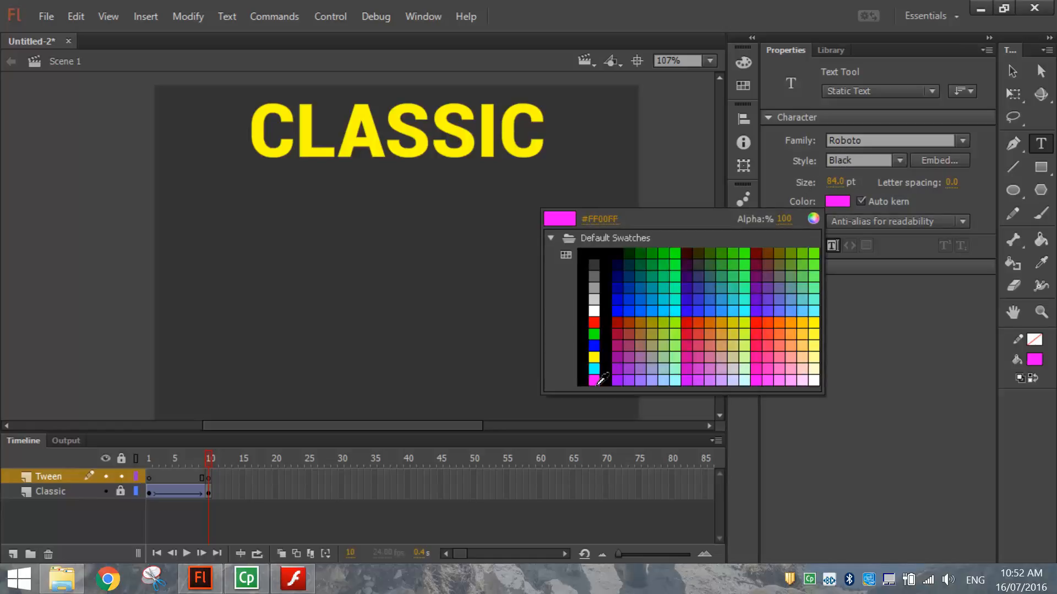
pyautogui.click(594, 380)
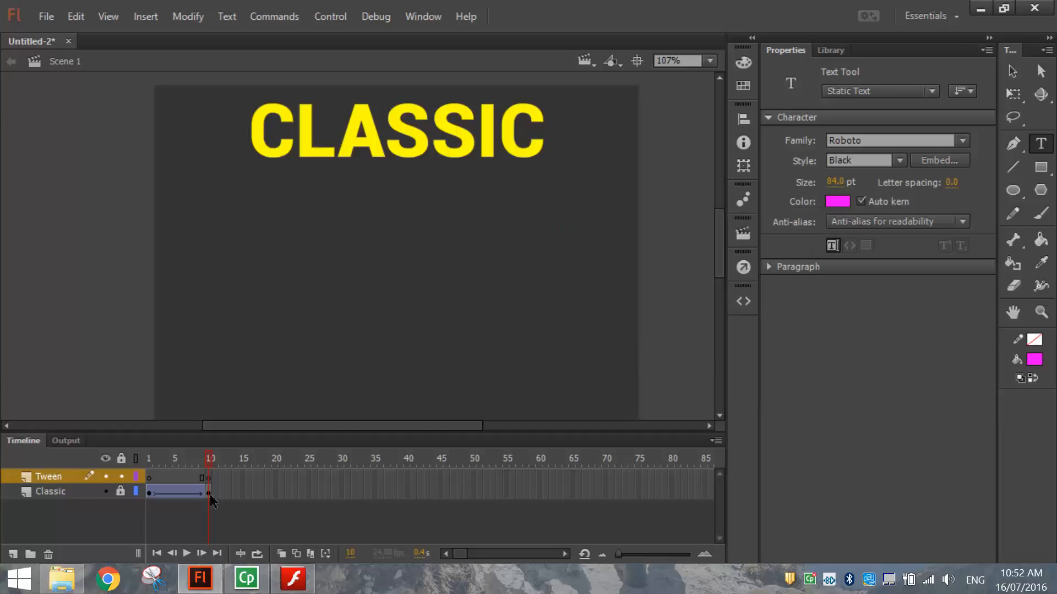
pyautogui.click(209, 478)
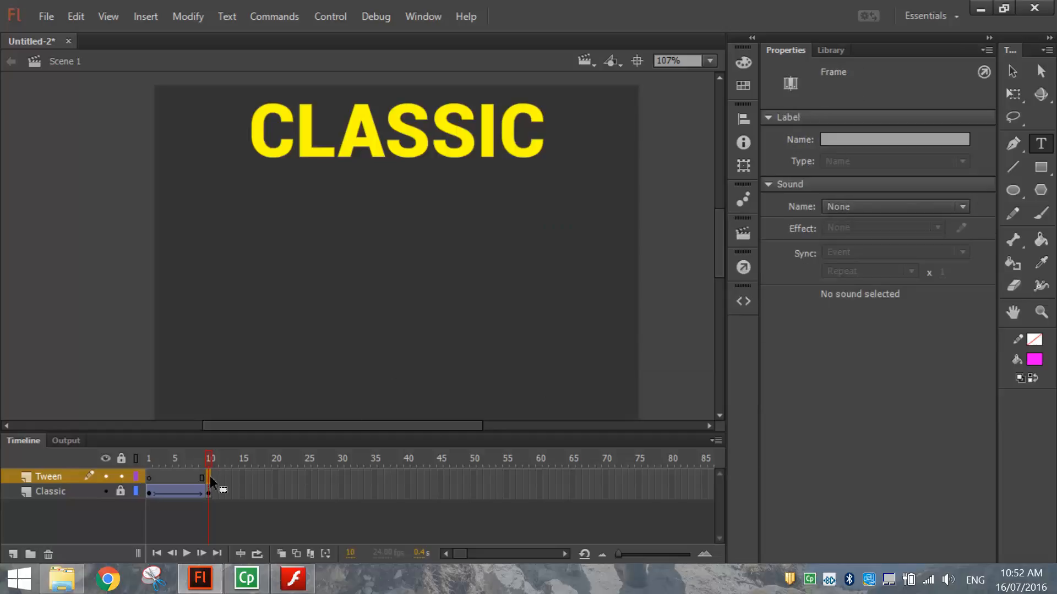
pyautogui.click(287, 254)
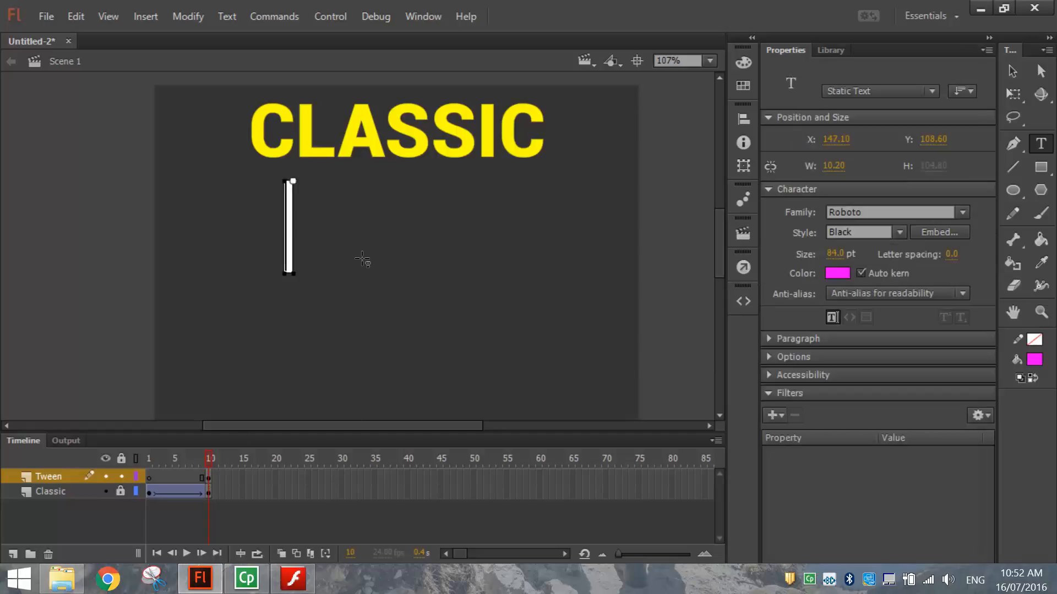
pyautogui.write('TWEEN')
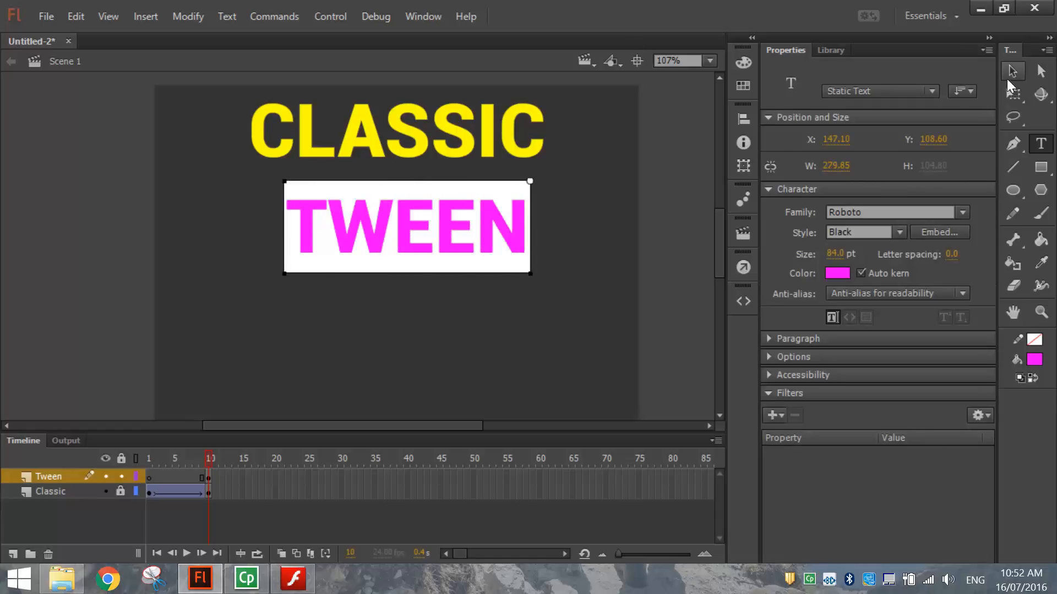
# Move the TWEEN text down off the stage, just beneath its lower edge, to about X 134, Y 395.6.
pyautogui.click(1011, 75)
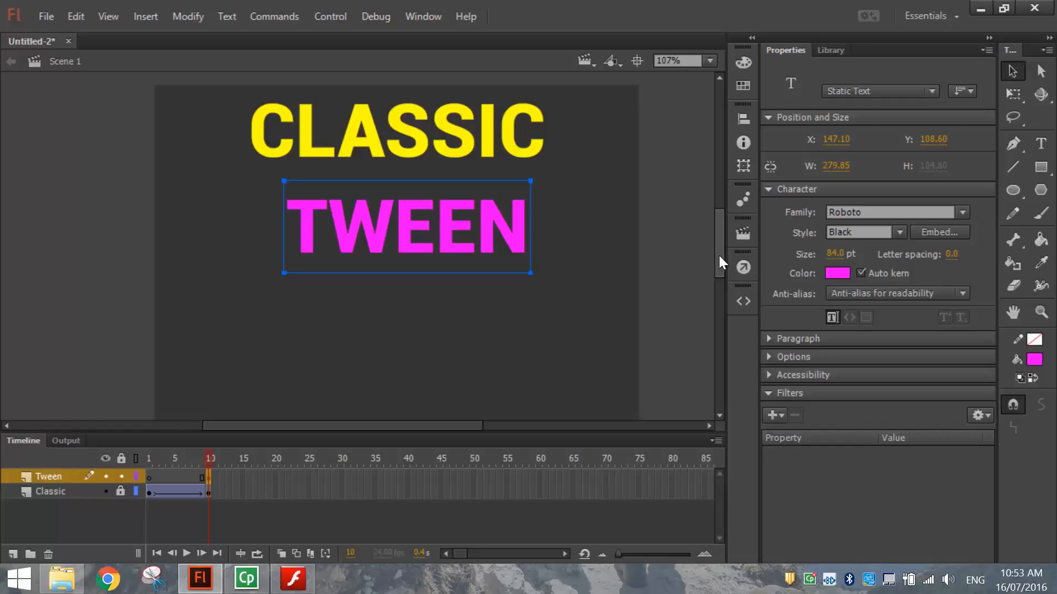
pyautogui.moveTo(719, 256); pyautogui.dragTo(719, 280)
pyautogui.moveTo(446, 100); pyautogui.dragTo(434, 355)
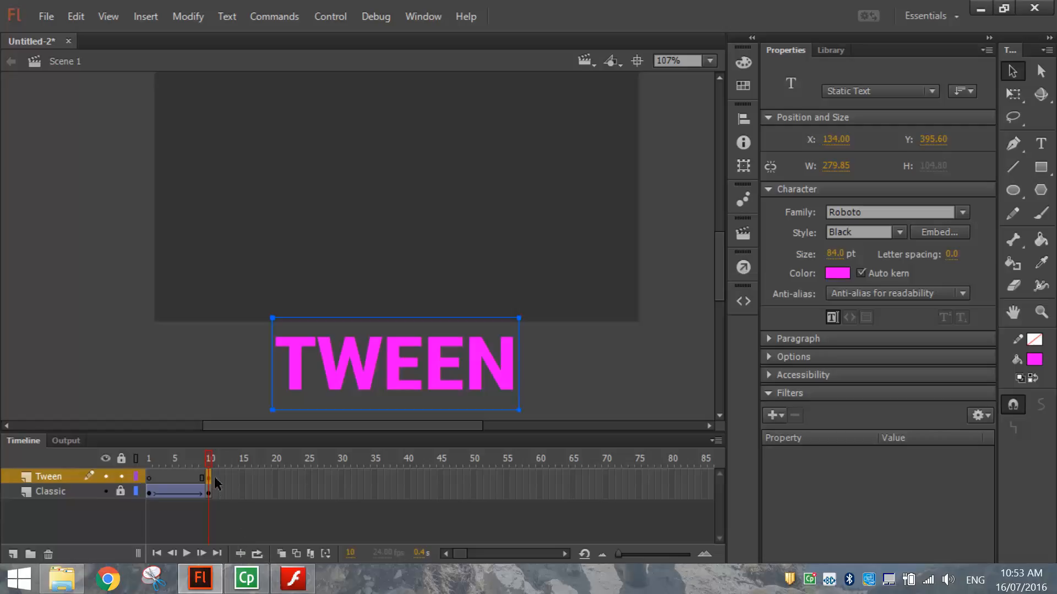
# Insert a keyframe at frame 20 of the Tween layer and center the TWEEN text there horizontally and vertically relative to the stage.
pyautogui.click(276, 479)
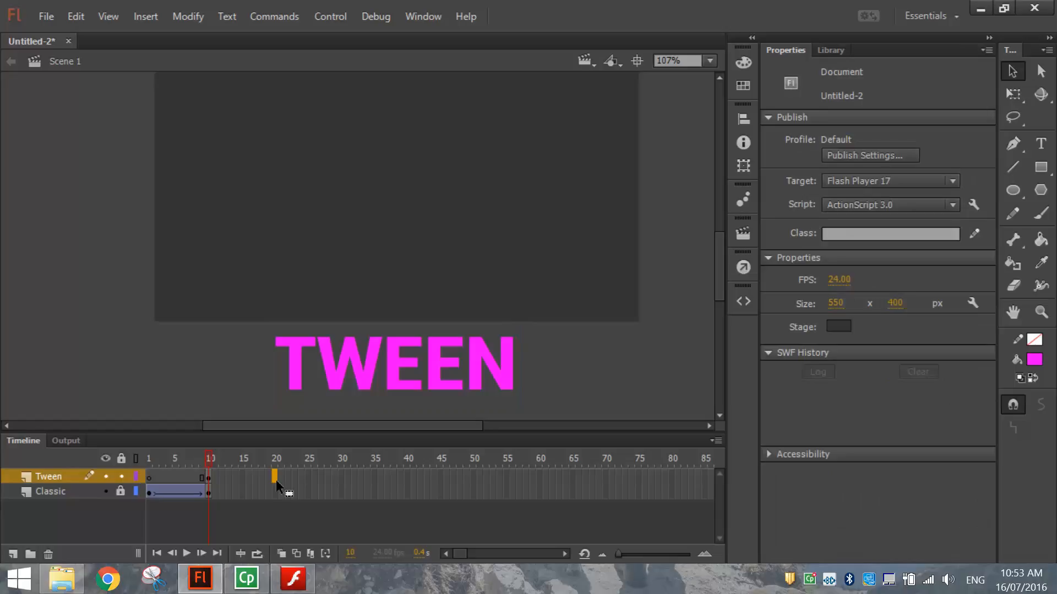
pyautogui.press('F6')
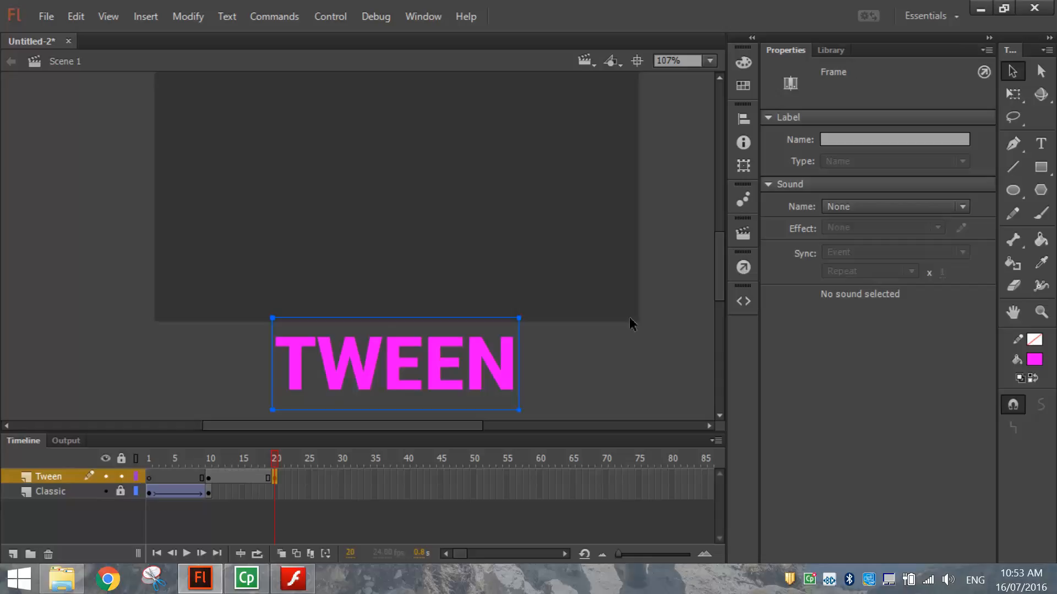
pyautogui.moveTo(717, 273)
pyautogui.mouseDown()
pyautogui.moveTo(718, 244)
pyautogui.moveTo(720, 253)
pyautogui.mouseUp()
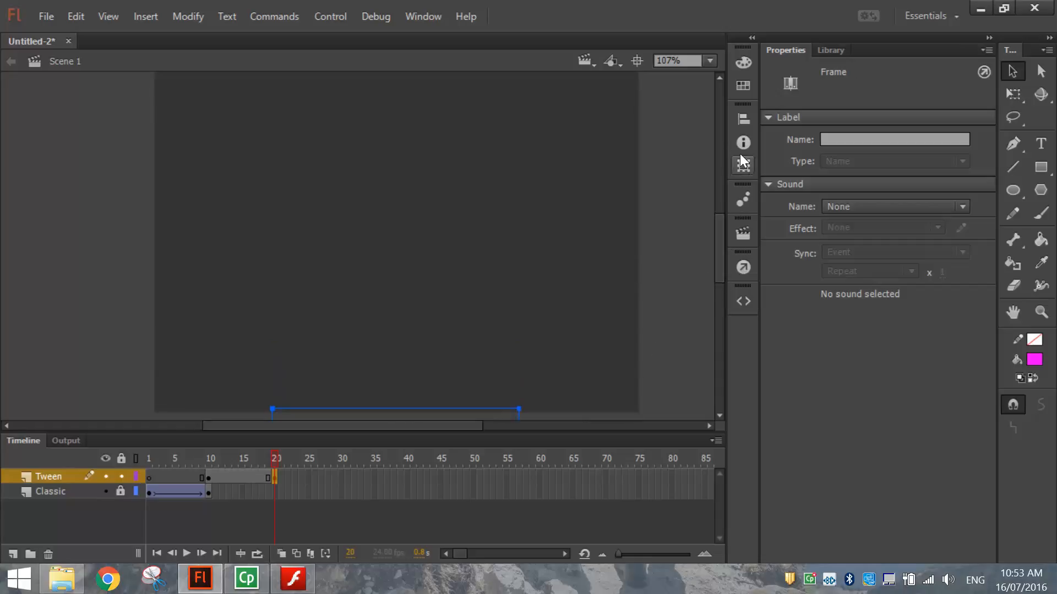
pyautogui.click(742, 120)
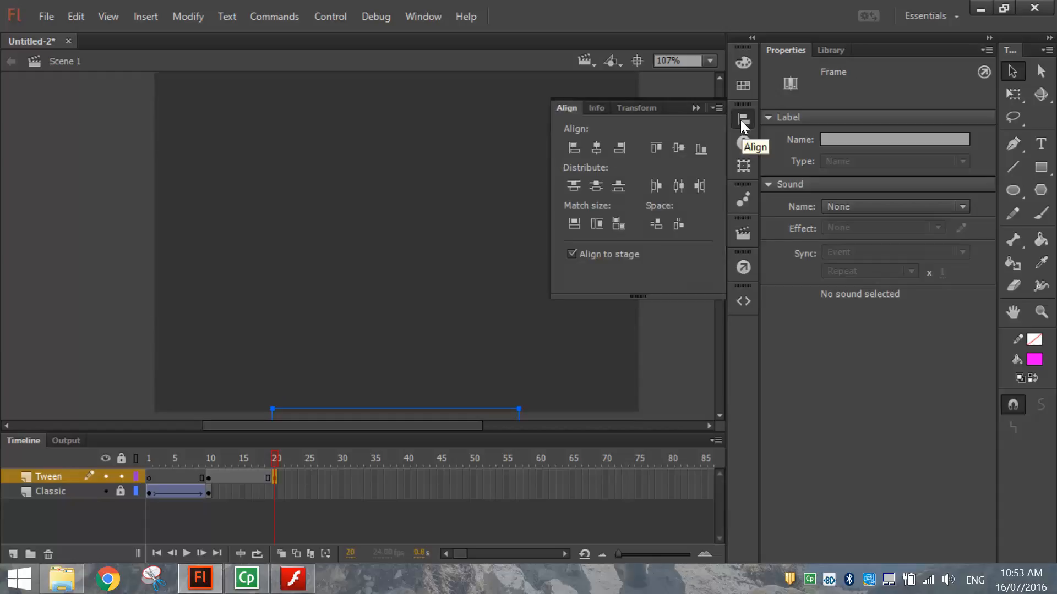
pyautogui.click(595, 150)
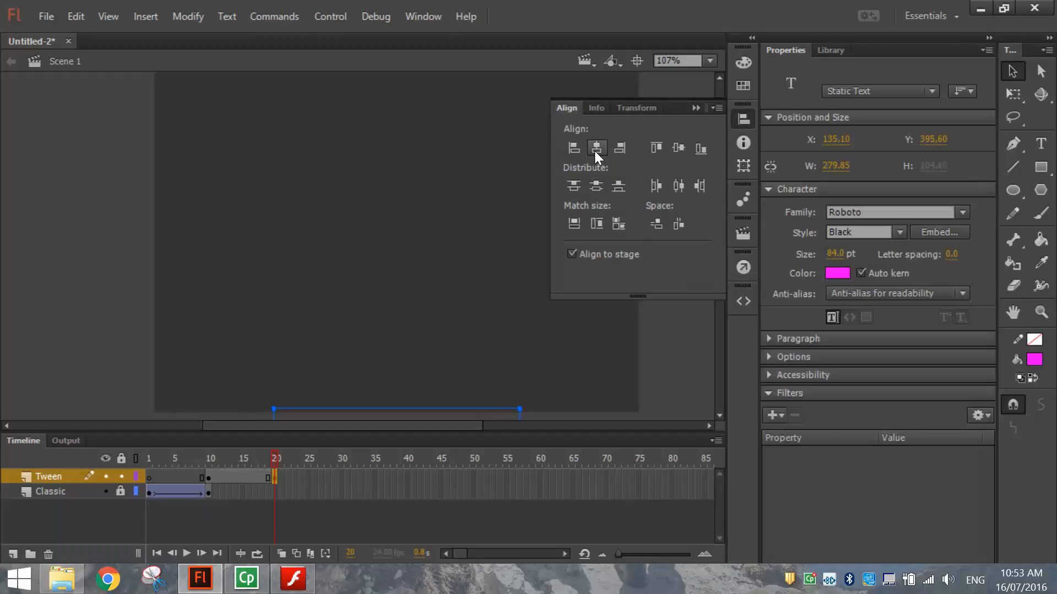
pyautogui.click(675, 149)
pyautogui.click(750, 119)
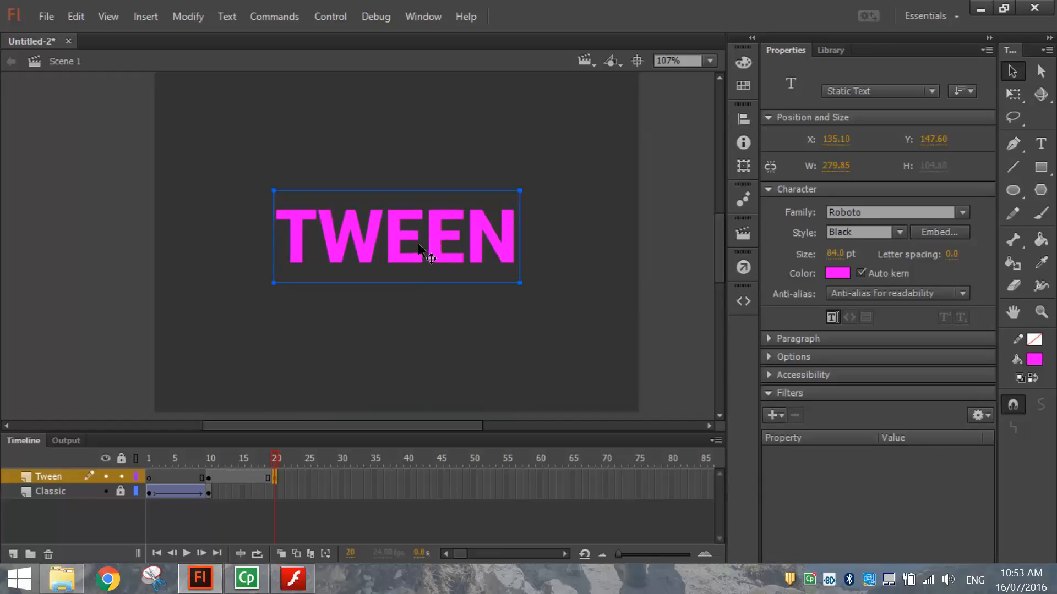
# Create a classic tween between the keyframes at frames 10 and 20 of the Tween layer.
pyautogui.click(210, 479)
pyautogui.moveTo(720, 239); pyautogui.dragTo(719, 251)
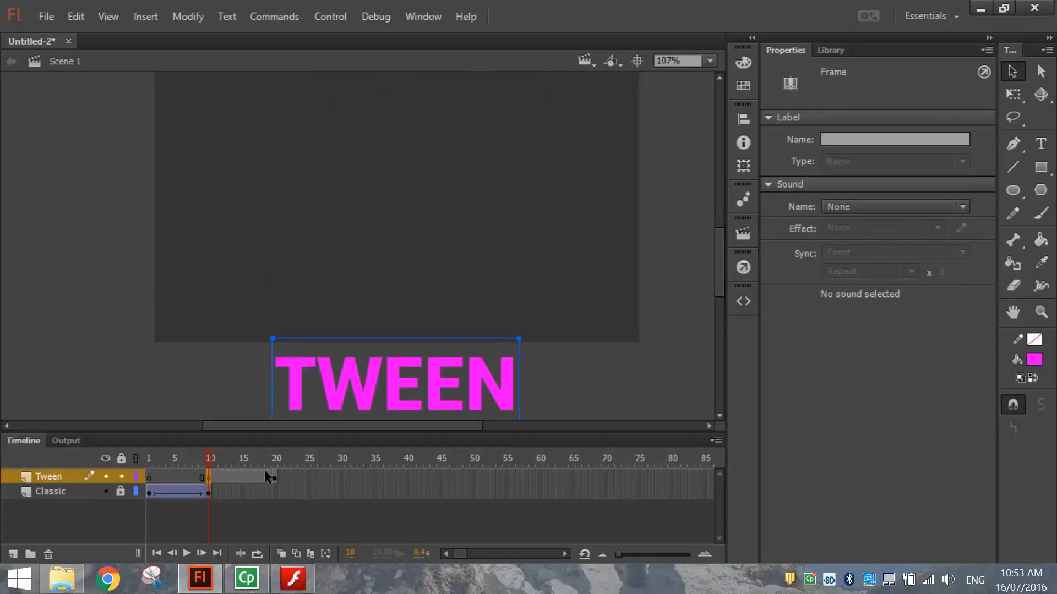
pyautogui.click(276, 478)
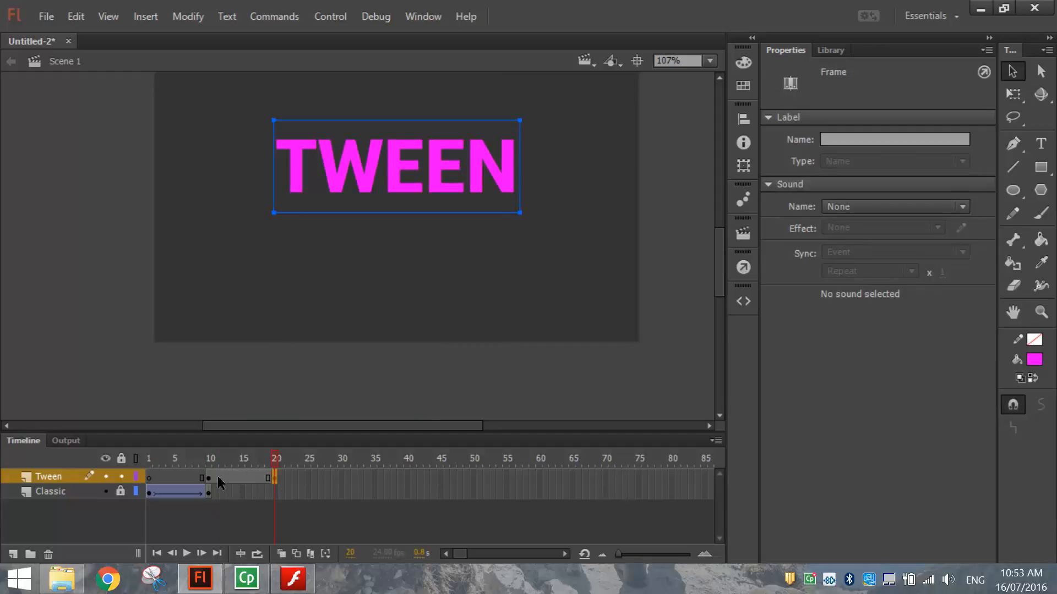
pyautogui.rightClick(246, 478)
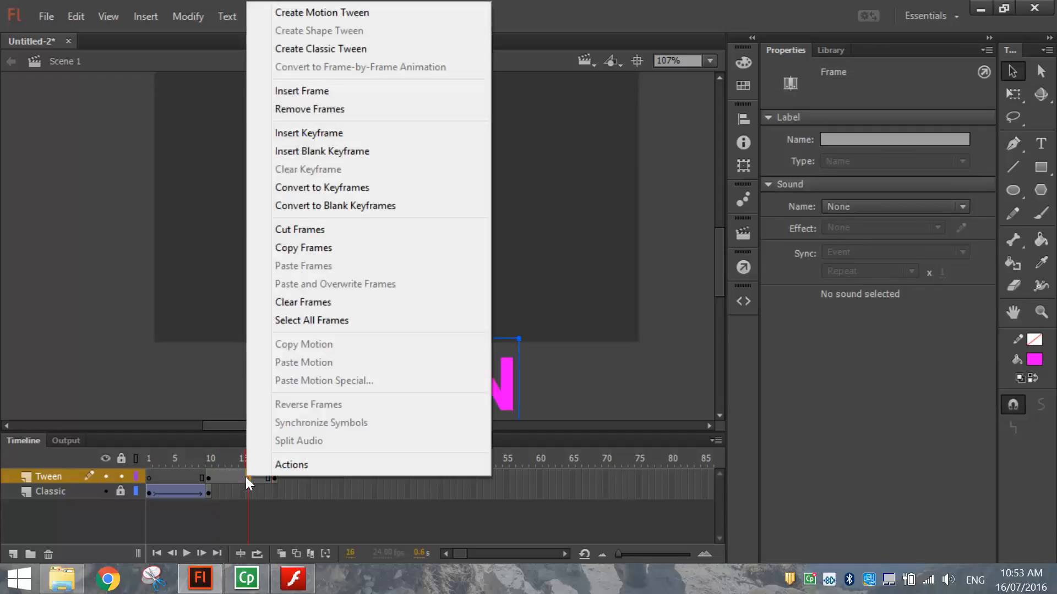
pyautogui.click(339, 48)
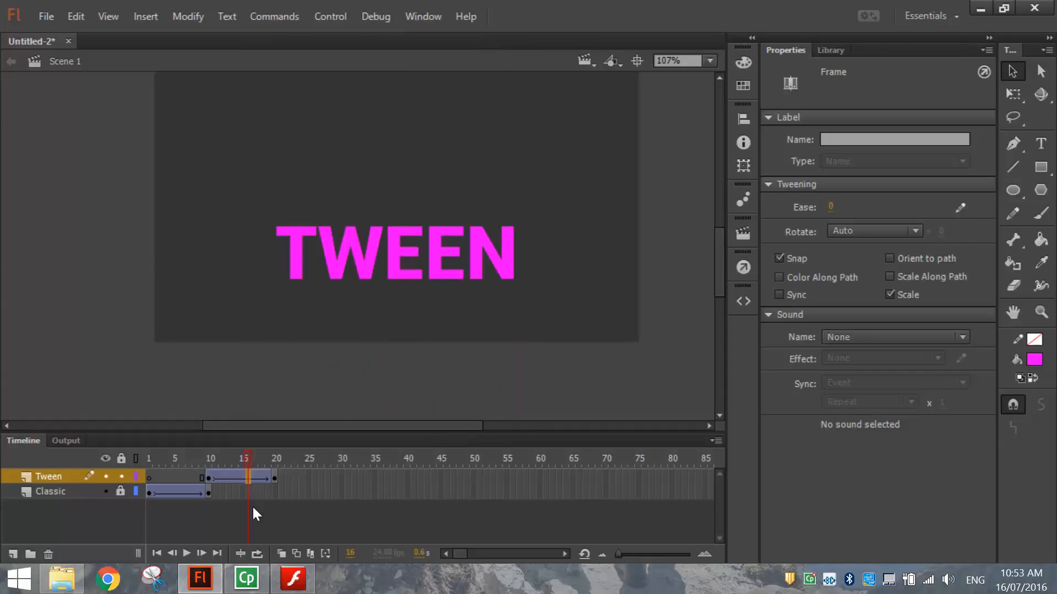
# Play the animation from frame 10 to check how the TWEEN text rises onto the stage.
pyautogui.click(210, 459)
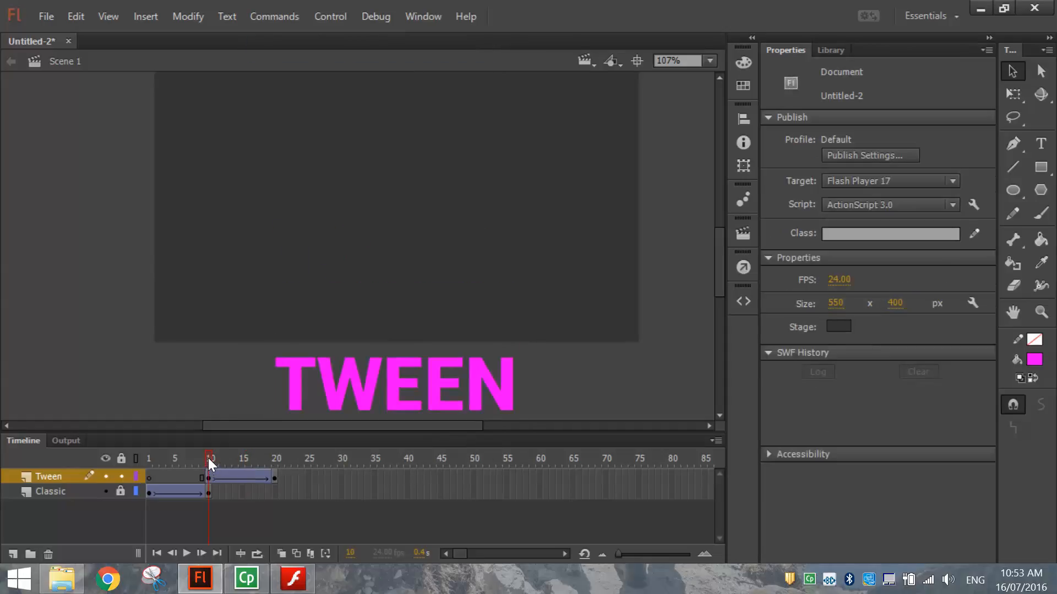
pyautogui.press('Return')
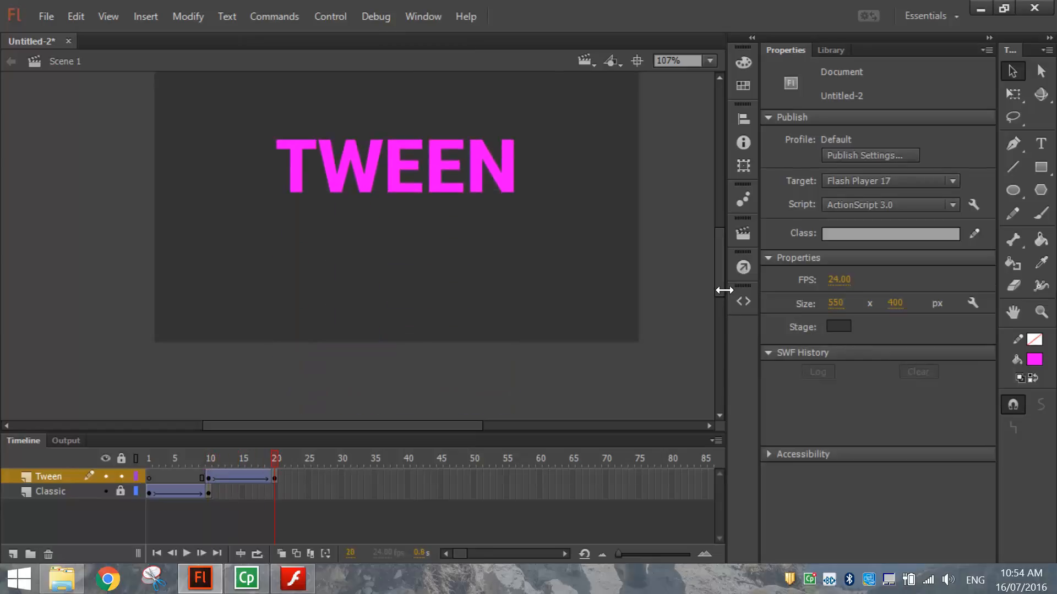
pyautogui.moveTo(719, 282); pyautogui.dragTo(714, 266)
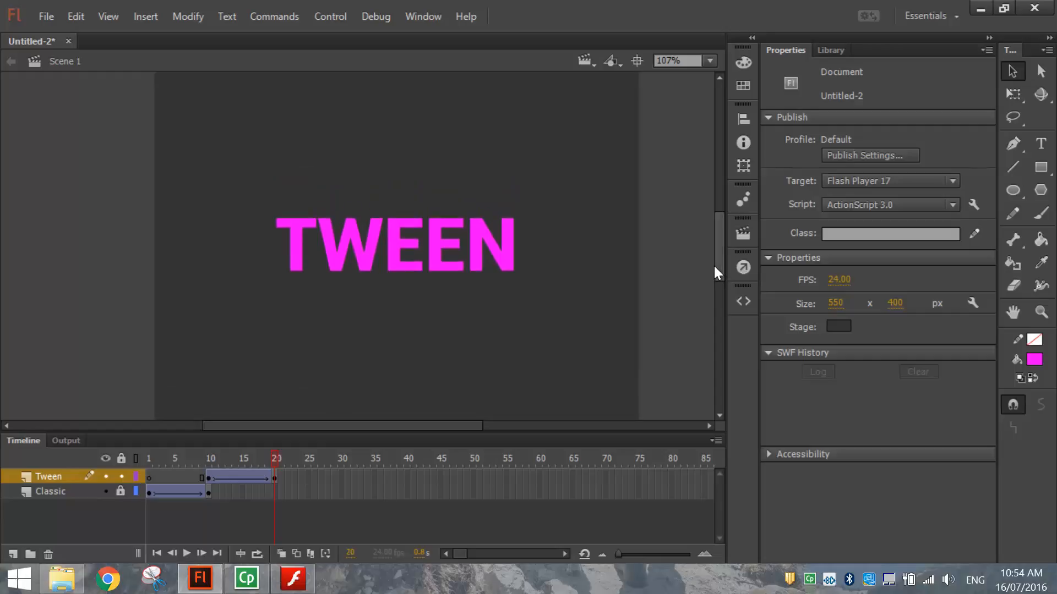
pyautogui.press('Return')
pyautogui.press('Return')
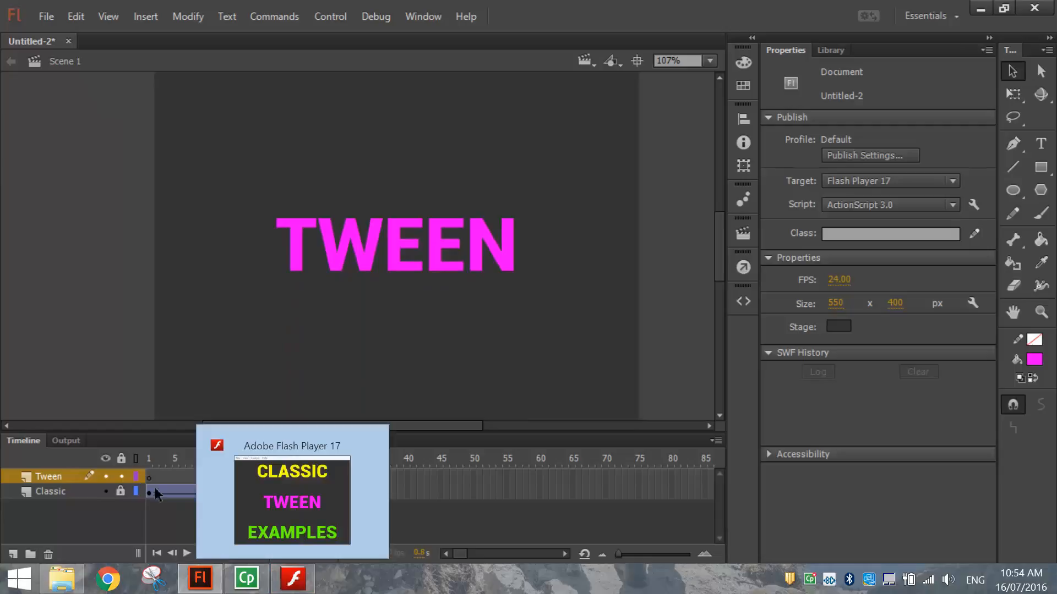
# Extend the Classic layer with regular frames up to frame 20 so its text lasts as long as the TWEEN animation.
pyautogui.click(170, 524)
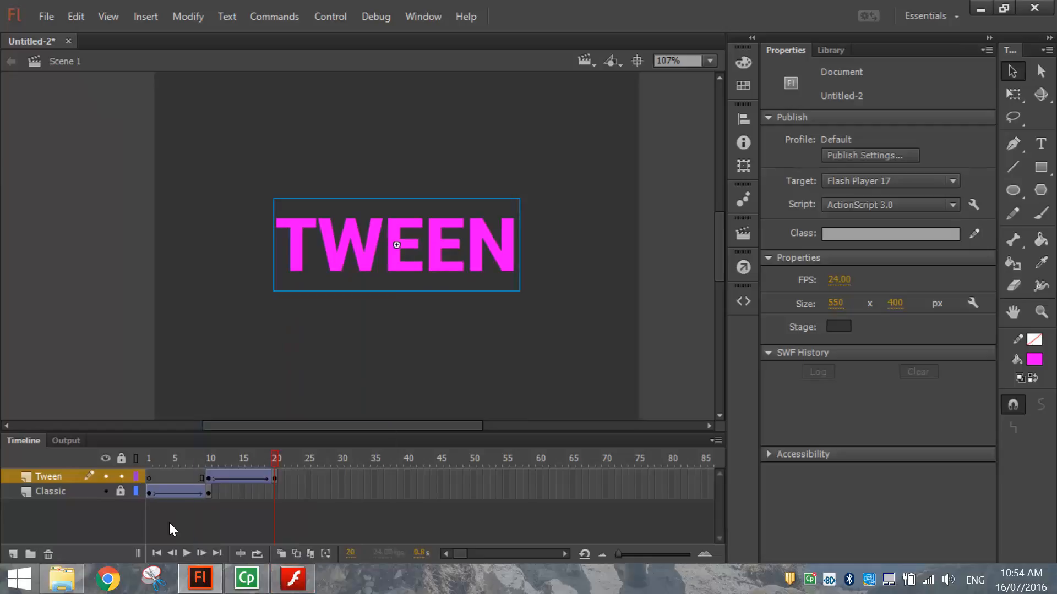
pyautogui.click(208, 494)
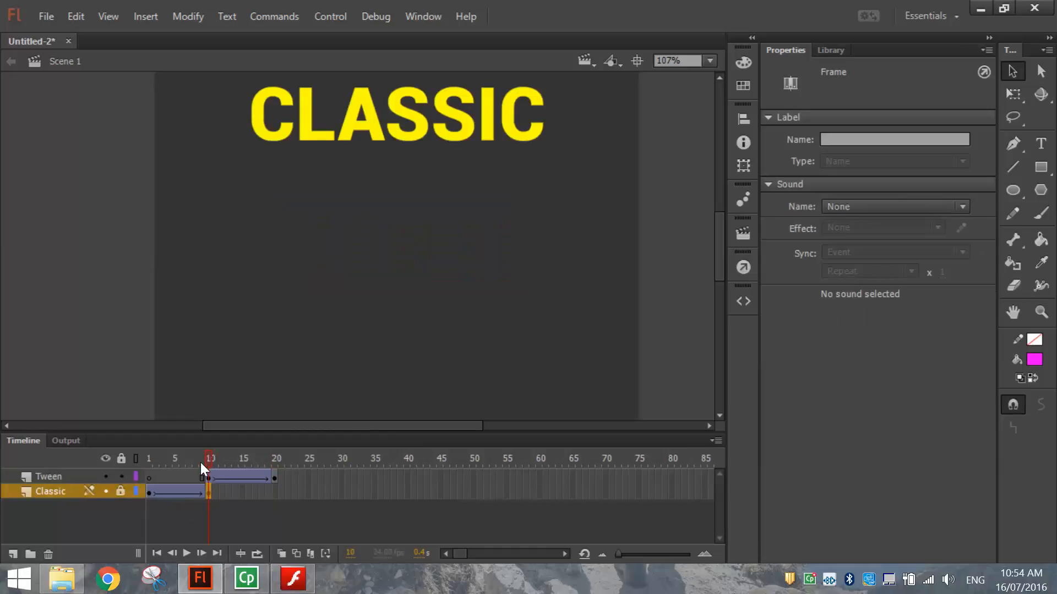
pyautogui.click(273, 492)
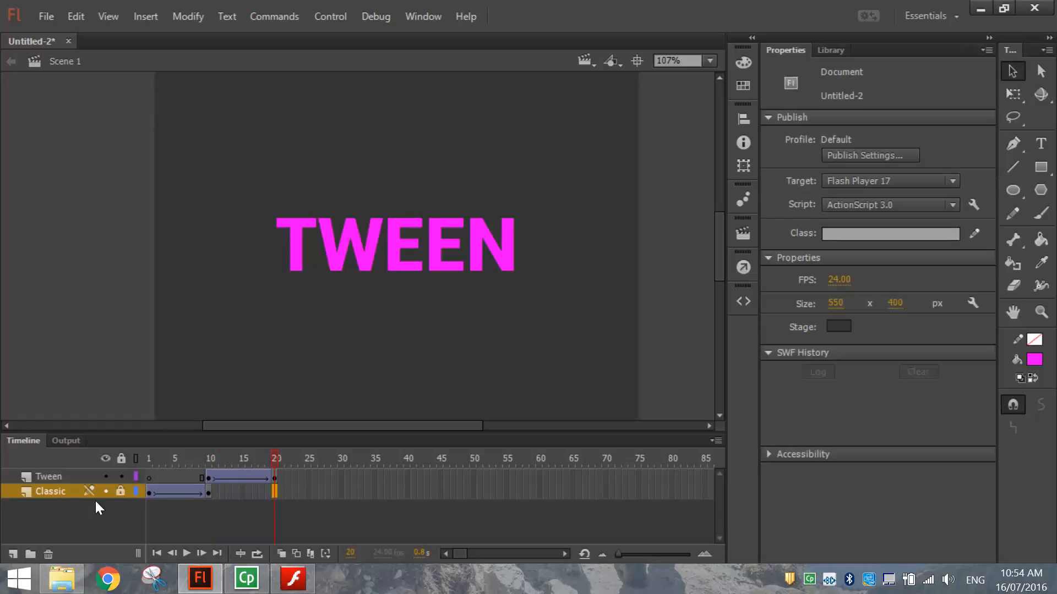
pyautogui.rightClick(276, 491)
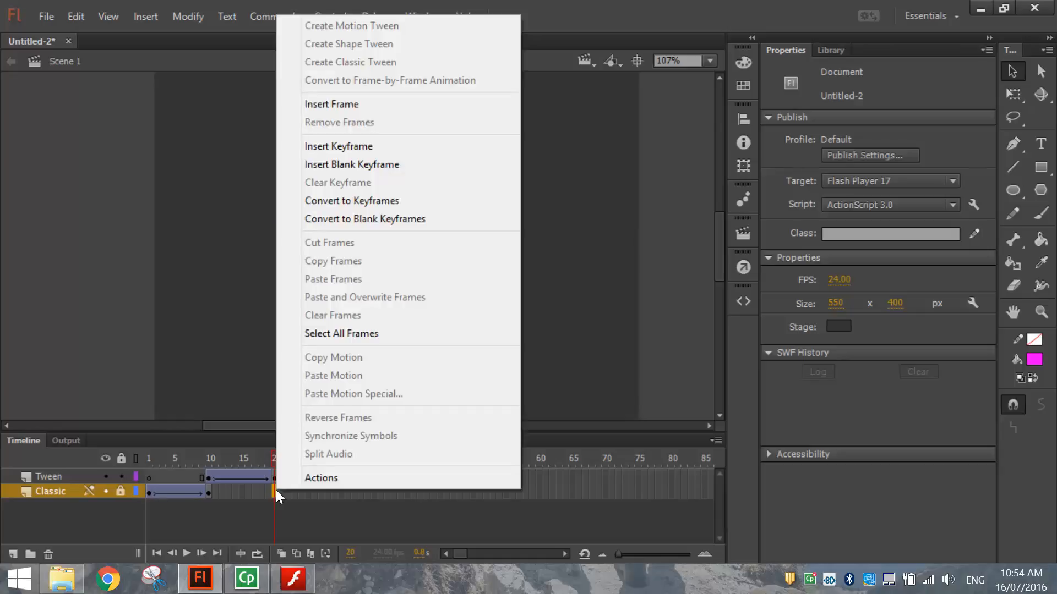
pyautogui.click(354, 104)
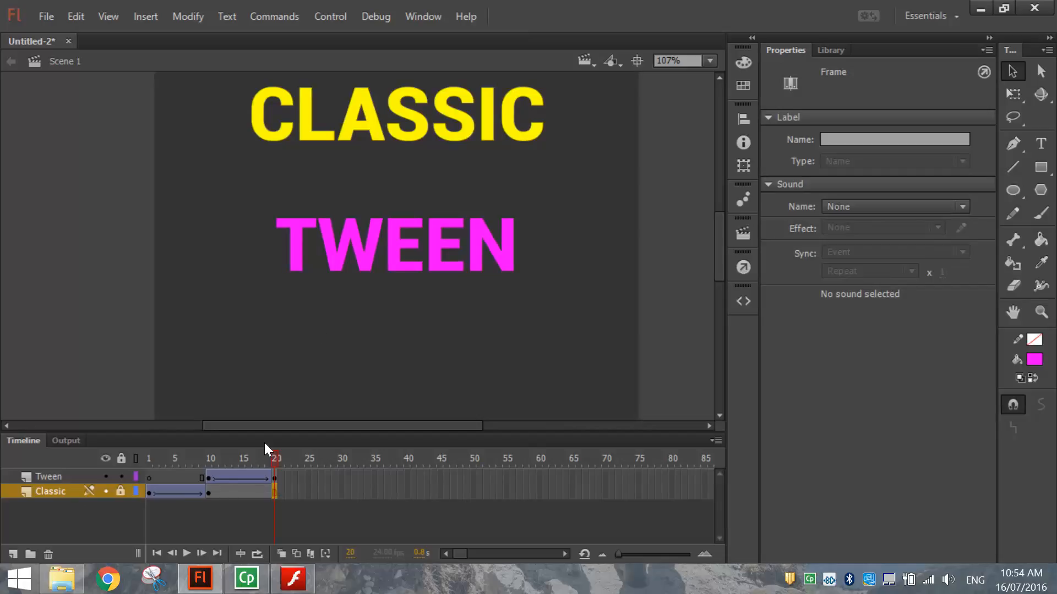
# Review the added frames up to frame 20 of the Classic layer and play the animation from frame 1.
pyautogui.click(277, 503)
pyautogui.moveTo(216, 491); pyautogui.dragTo(272, 495)
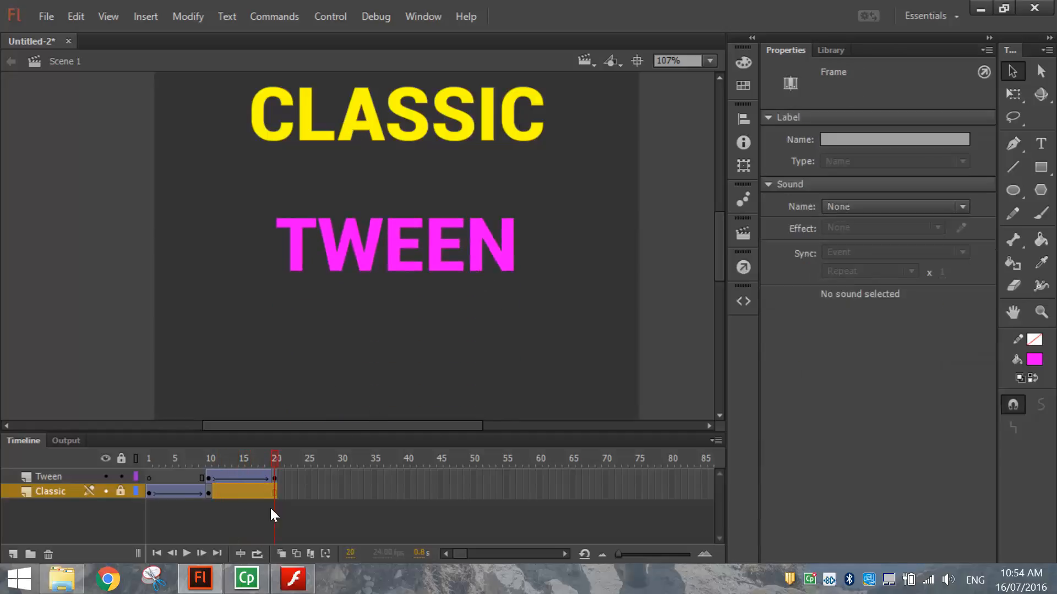
pyautogui.click(148, 457)
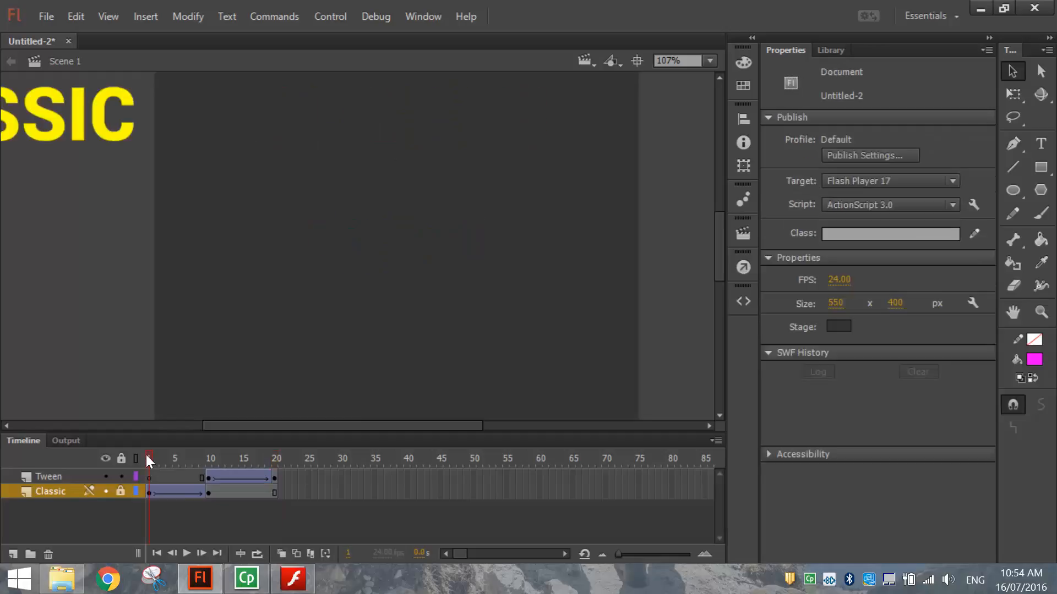
pyautogui.press('Return')
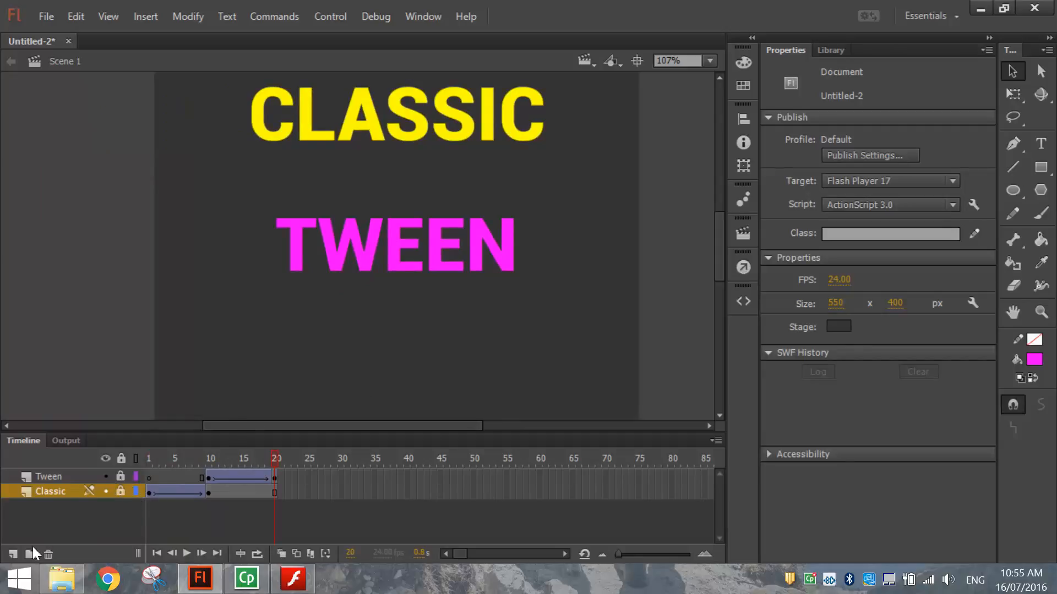
# Add a new layer above the Tween layer and name it Examples.
pyautogui.click(8, 556)
pyautogui.moveTo(44, 494); pyautogui.dragTo(51, 476)
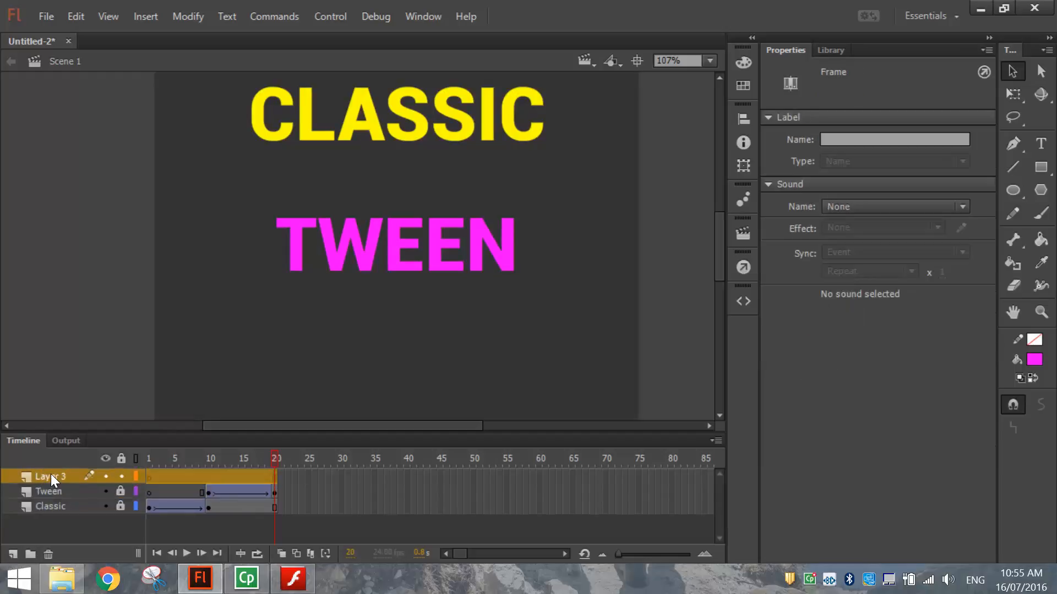
pyautogui.doubleClick(57, 476)
pyautogui.write('ER')
pyautogui.press('BackSpace')
pyautogui.write('xamo')
pyautogui.write('les')
pyautogui.press('Return')
# Insert a keyframe at frame 20 of the Examples layer, where the TWEEN animation ends.
pyautogui.click(220, 492)
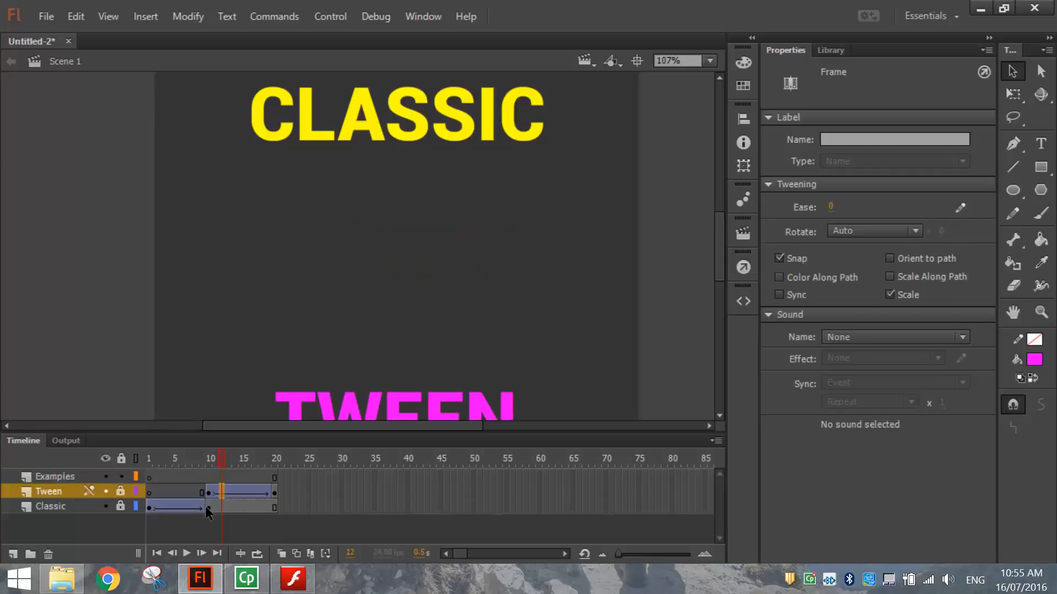
pyautogui.click(275, 478)
pyautogui.click(276, 475)
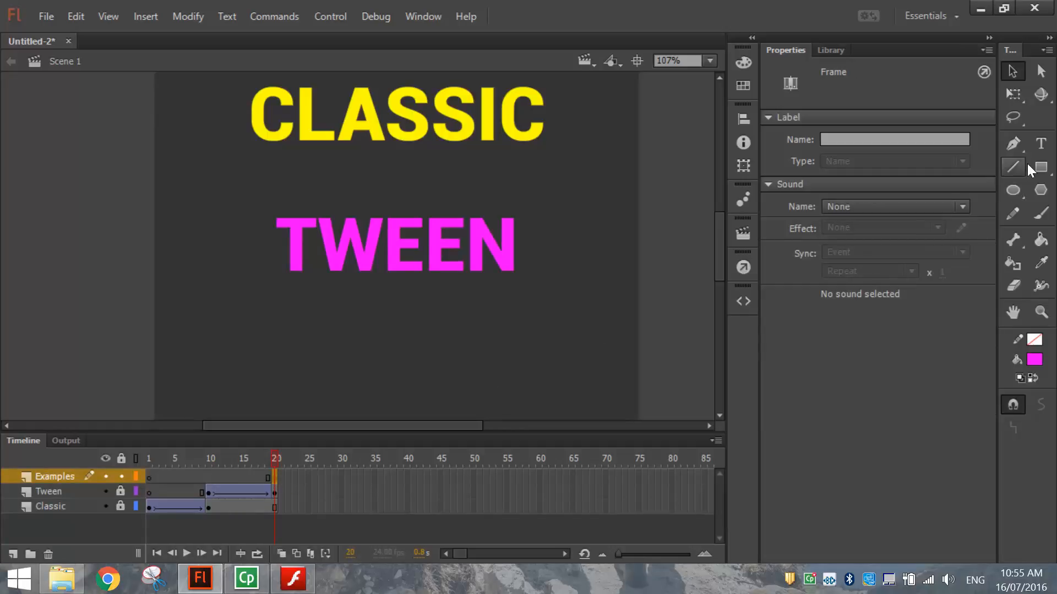
# Write EXAMPLES in cyan on the stage below TWEEN at frame 20 of the Examples layer, using the Text tool.
pyautogui.click(1041, 144)
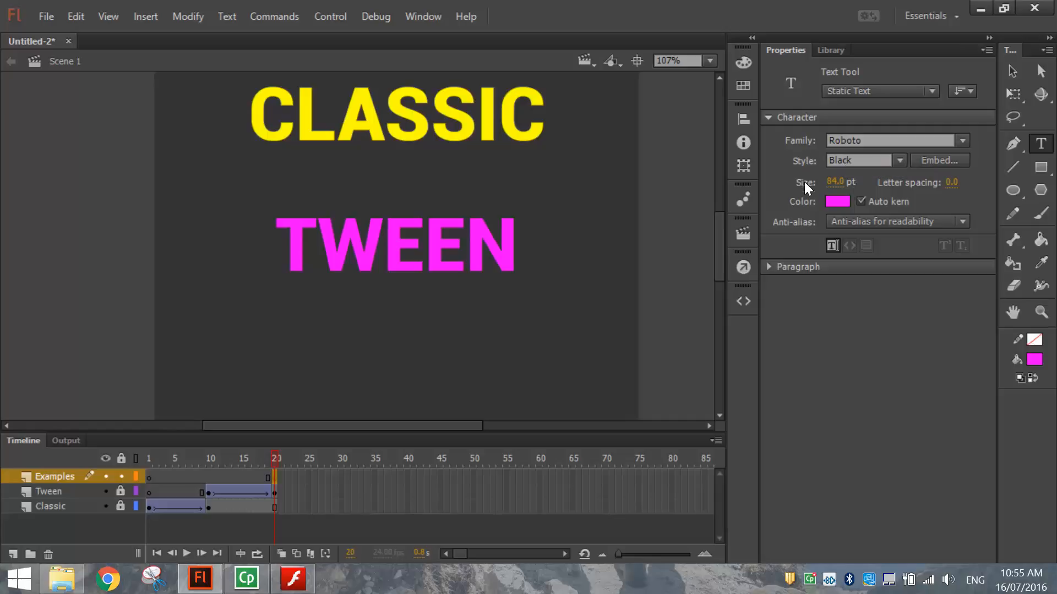
pyautogui.click(836, 202)
pyautogui.click(599, 368)
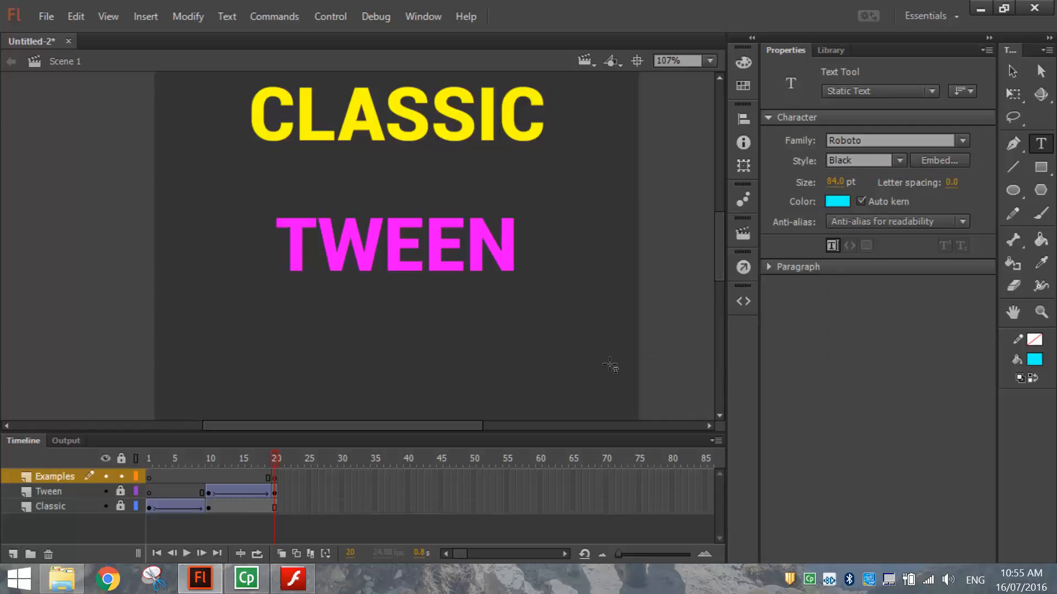
pyautogui.click(275, 480)
pyautogui.click(247, 374)
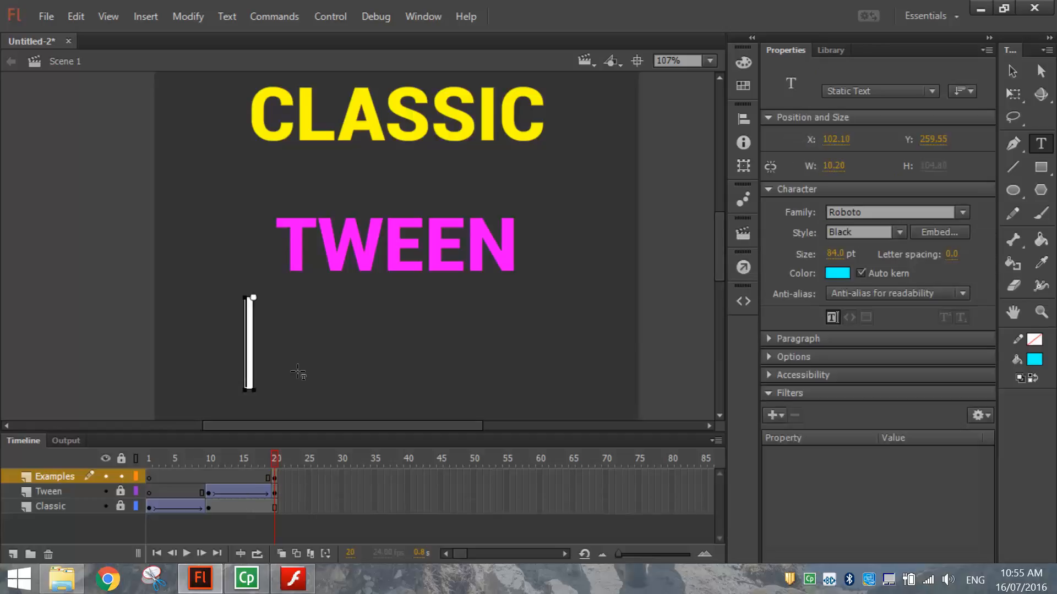
pyautogui.write('EXAMPLES')
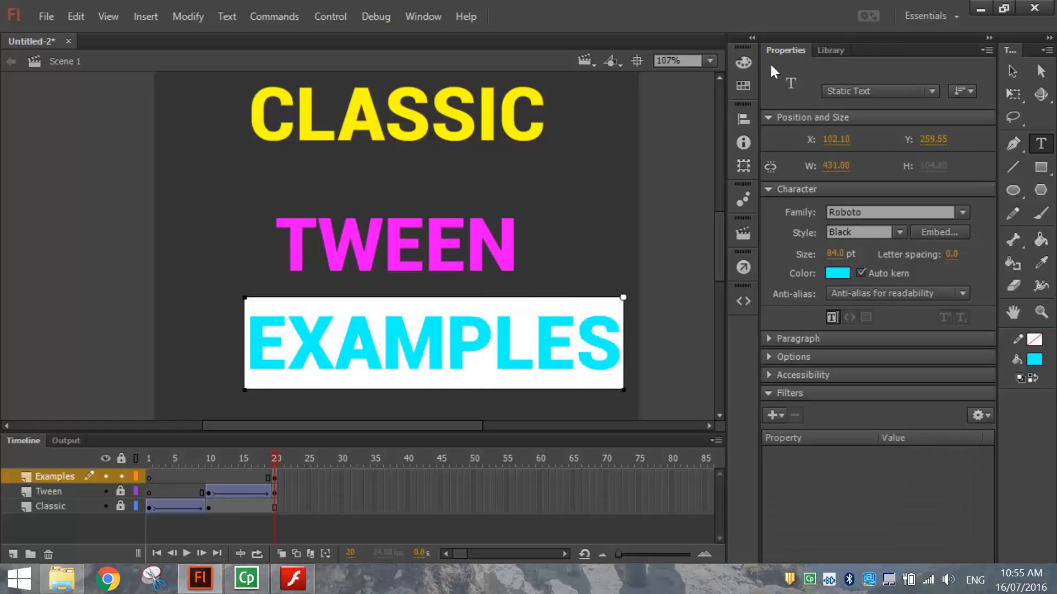
# Move the EXAMPLES text off the stage, just beyond its right edge, to about X 560.7, Y 290.5.
pyautogui.click(1005, 75)
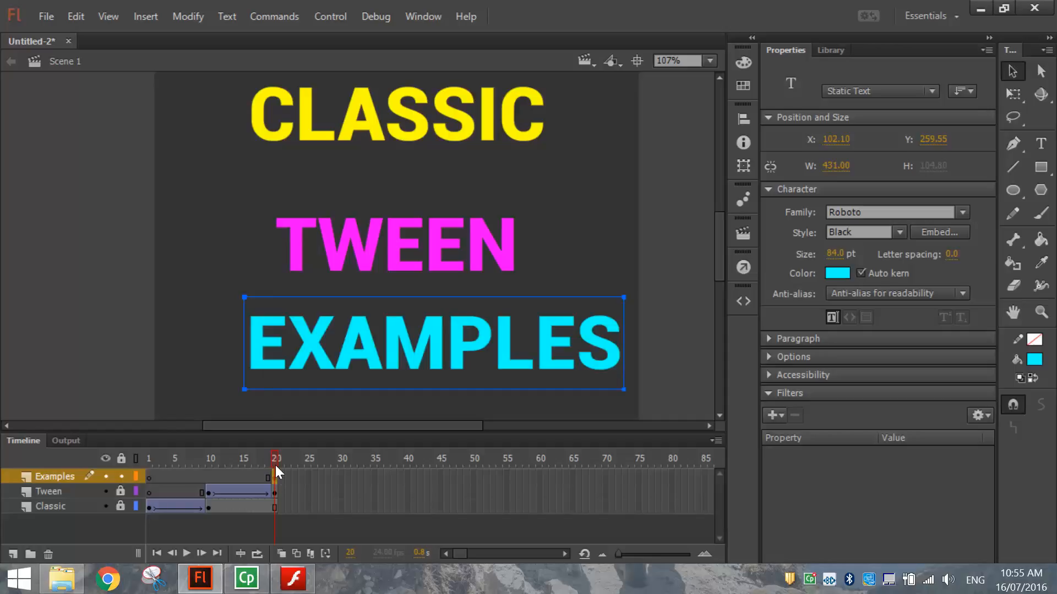
pyautogui.moveTo(253, 363); pyautogui.dragTo(656, 386)
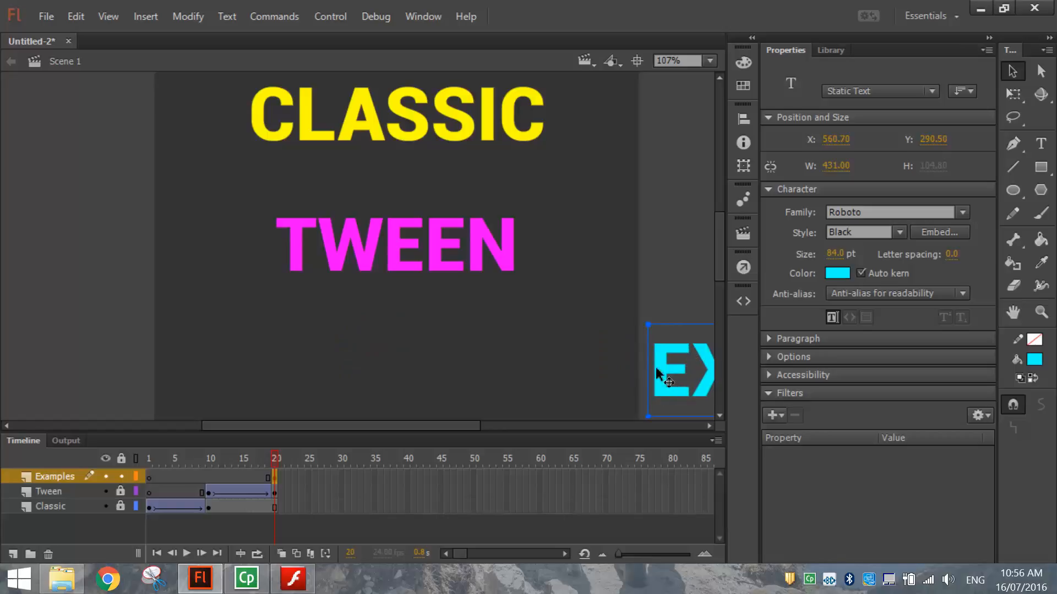
# Insert a keyframe at frame 30 of the Examples layer and center the EXAMPLES text there horizontally relative to the stage.
pyautogui.click(343, 475)
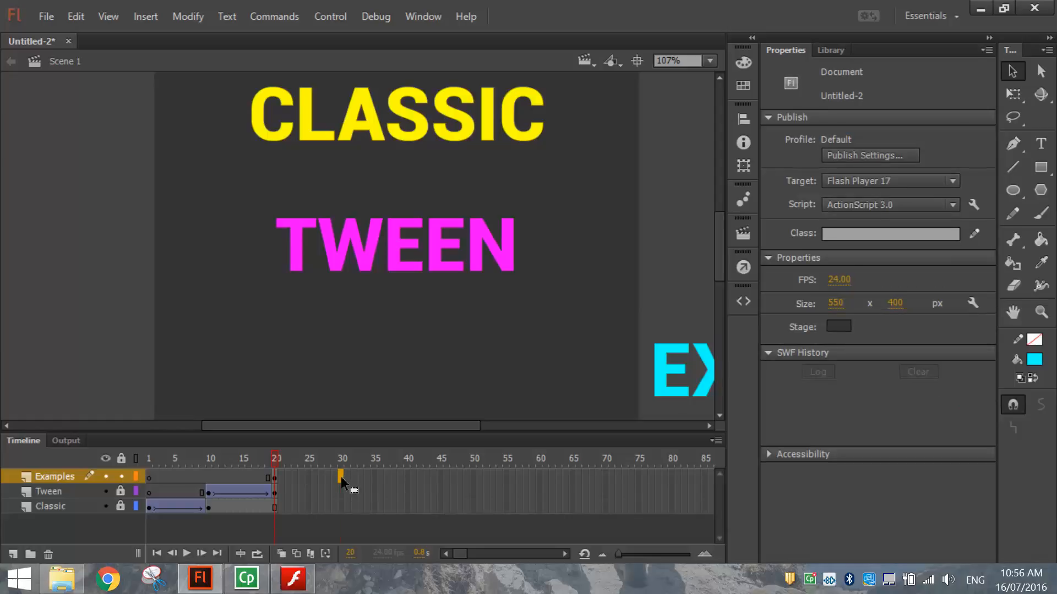
pyautogui.press('F6')
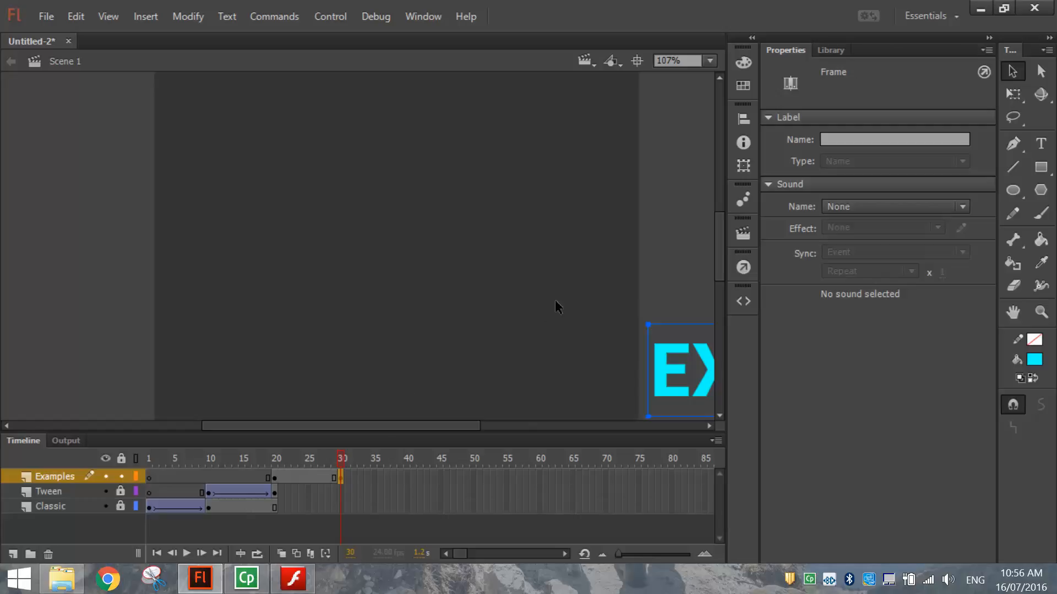
pyautogui.click(738, 119)
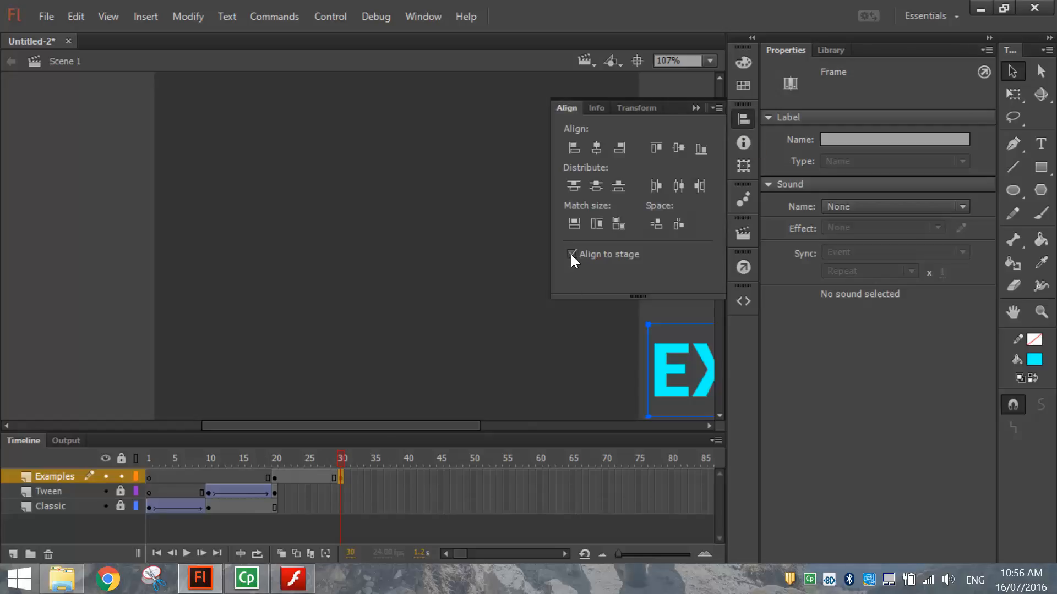
pyautogui.click(596, 145)
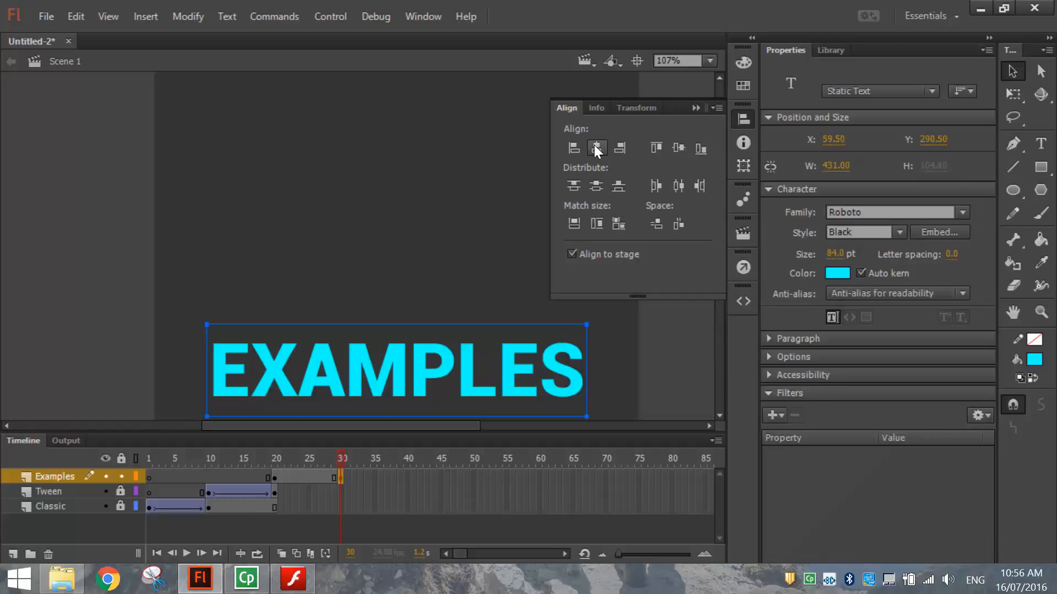
pyautogui.click(696, 108)
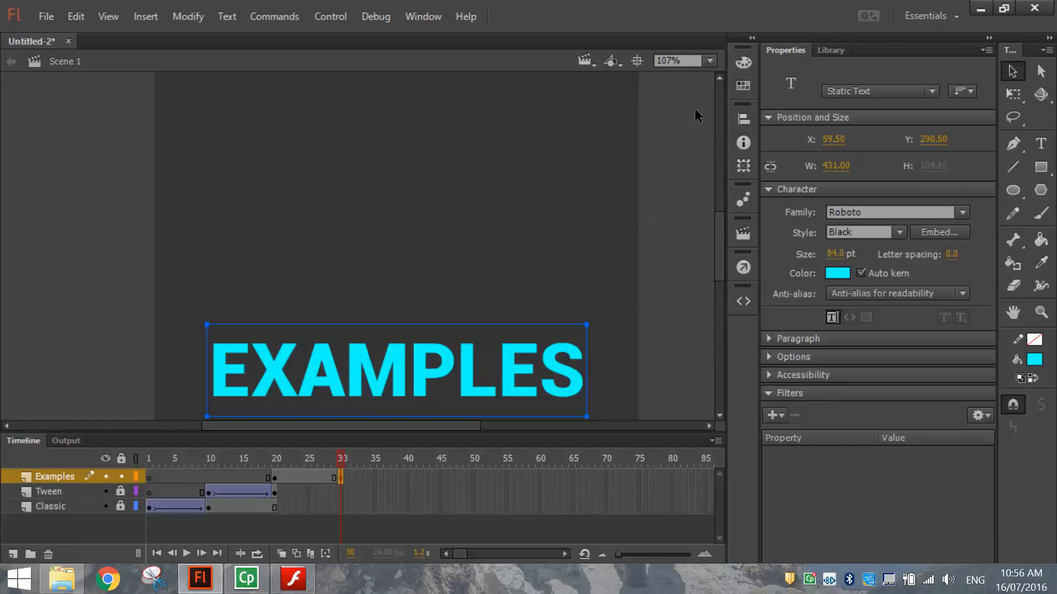
# Create a classic tween between the keyframes at frames 20 and 30 of the Examples layer.
pyautogui.click(276, 478)
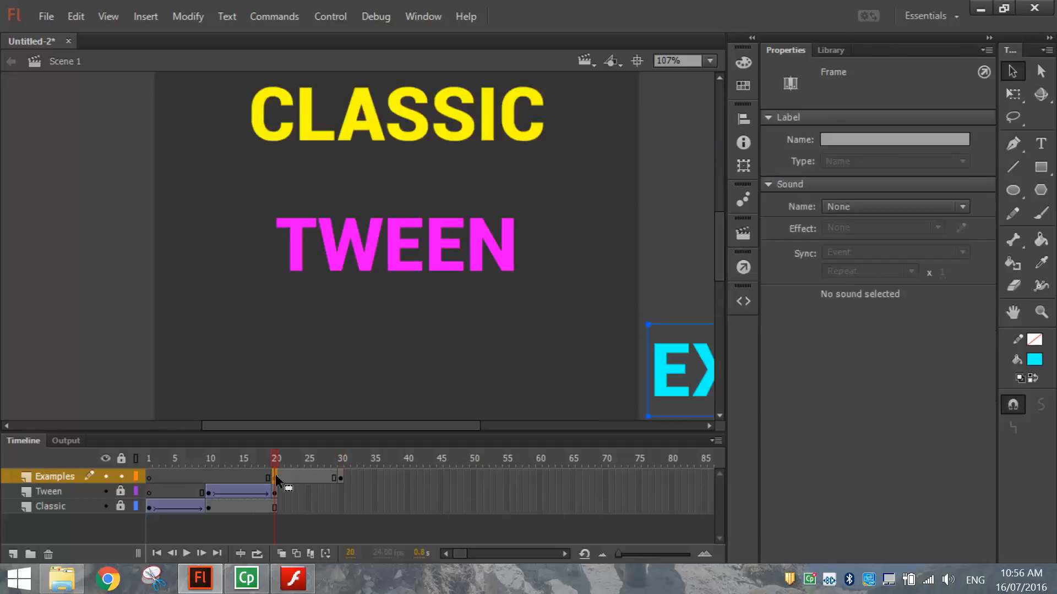
pyautogui.click(340, 478)
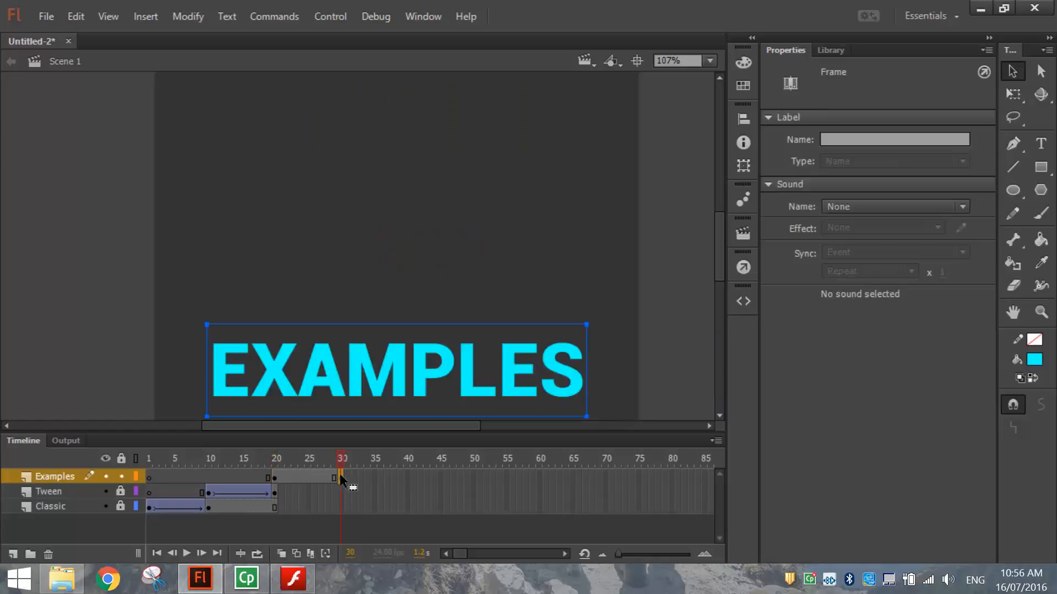
pyautogui.rightClick(301, 474)
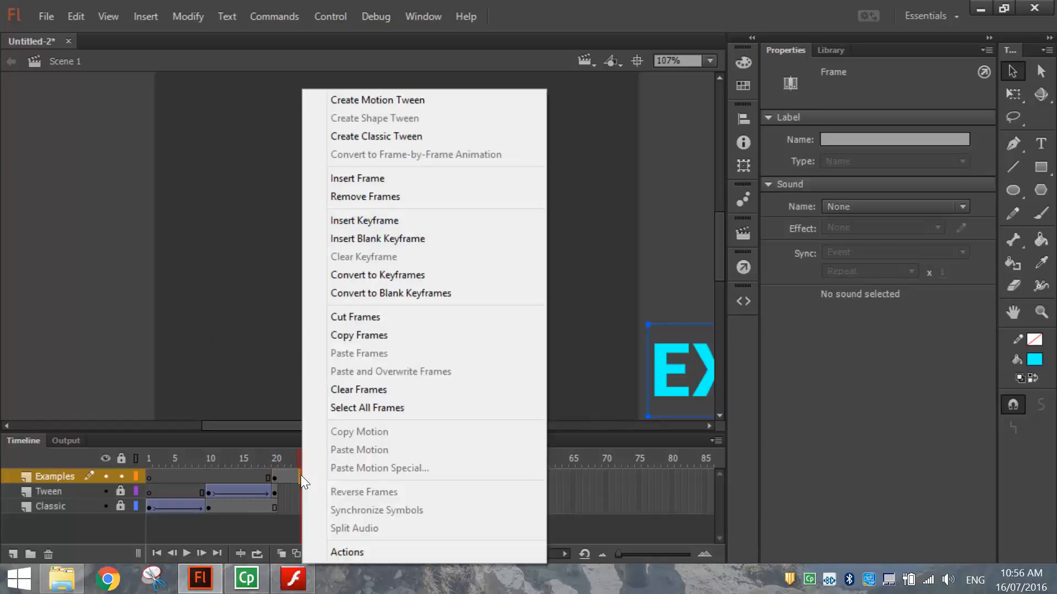
pyautogui.click(381, 138)
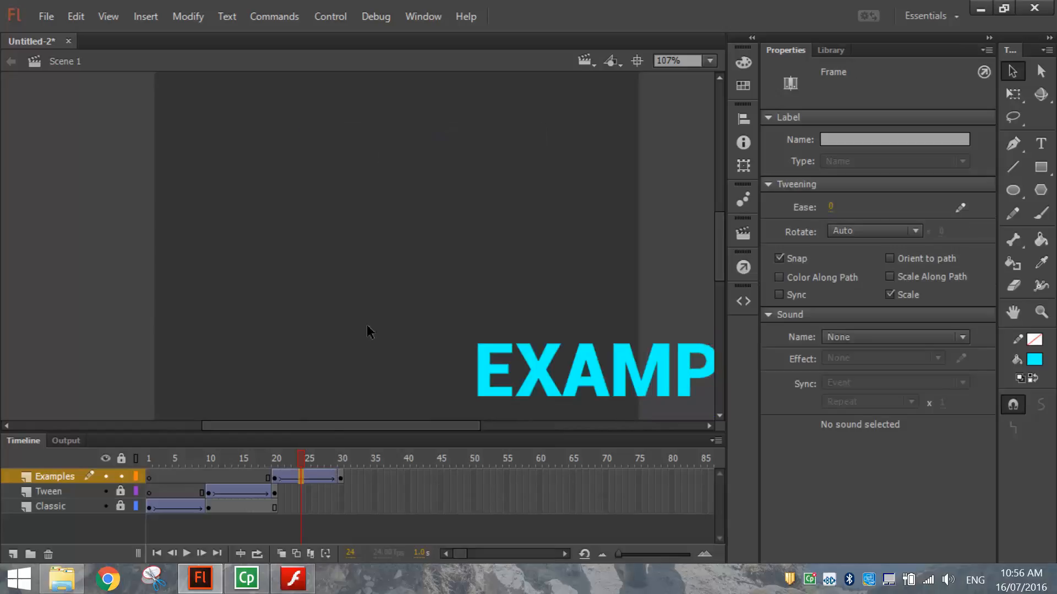
# Play the animation from frame 20 to check how the EXAMPLES text slides in, and return to frame 20.
pyautogui.click(275, 458)
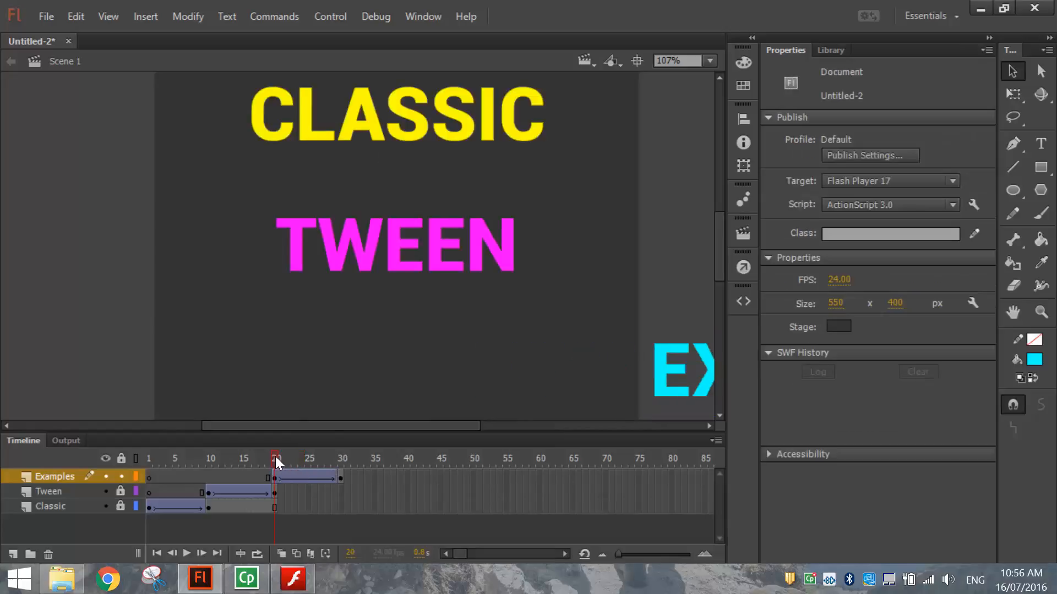
pyautogui.press('Return')
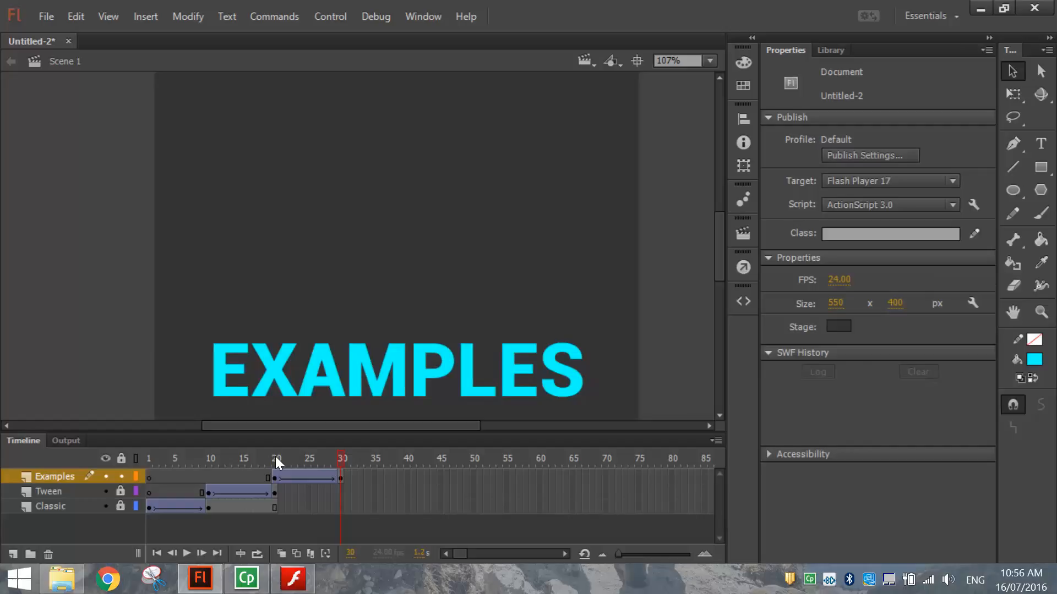
pyautogui.click(275, 457)
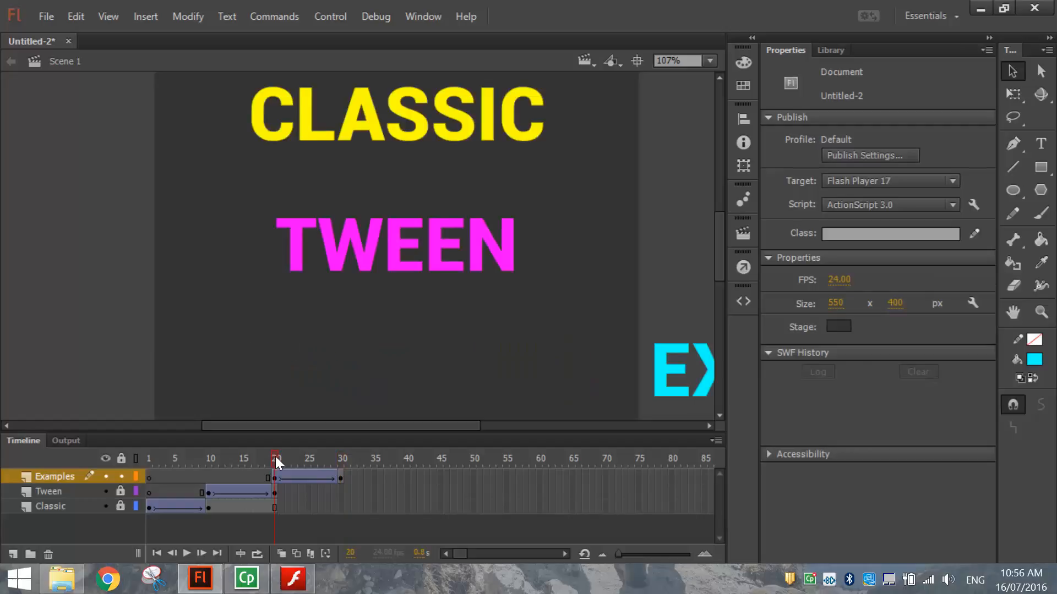
pyautogui.click(283, 457)
# Extend the Tween and Classic layers with regular frames up to frame 30 so both texts last through the EXAMPLES animation.
pyautogui.click(275, 493)
pyautogui.click(275, 505)
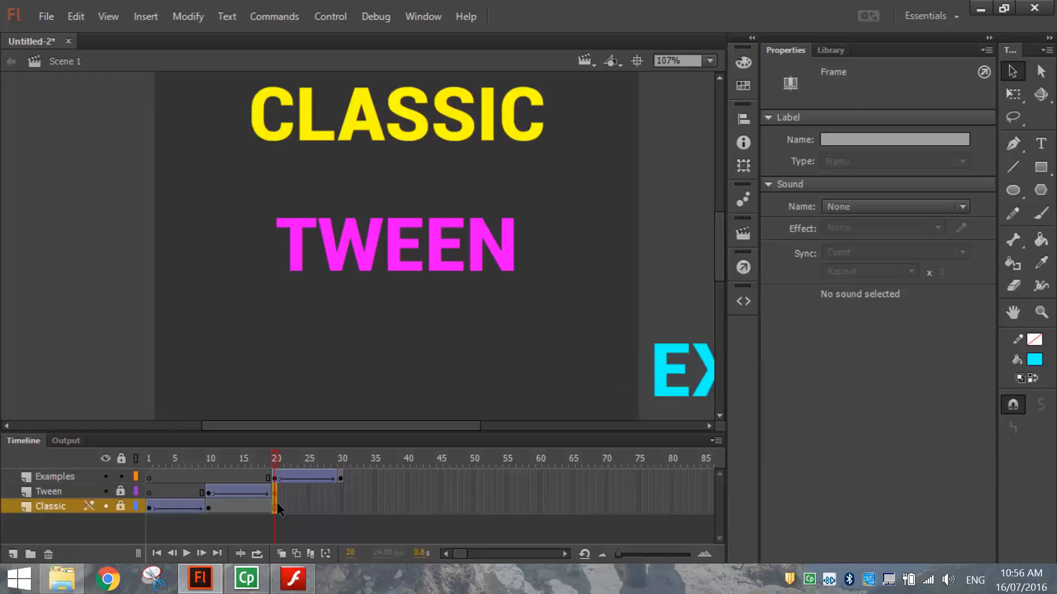
pyautogui.click(341, 491)
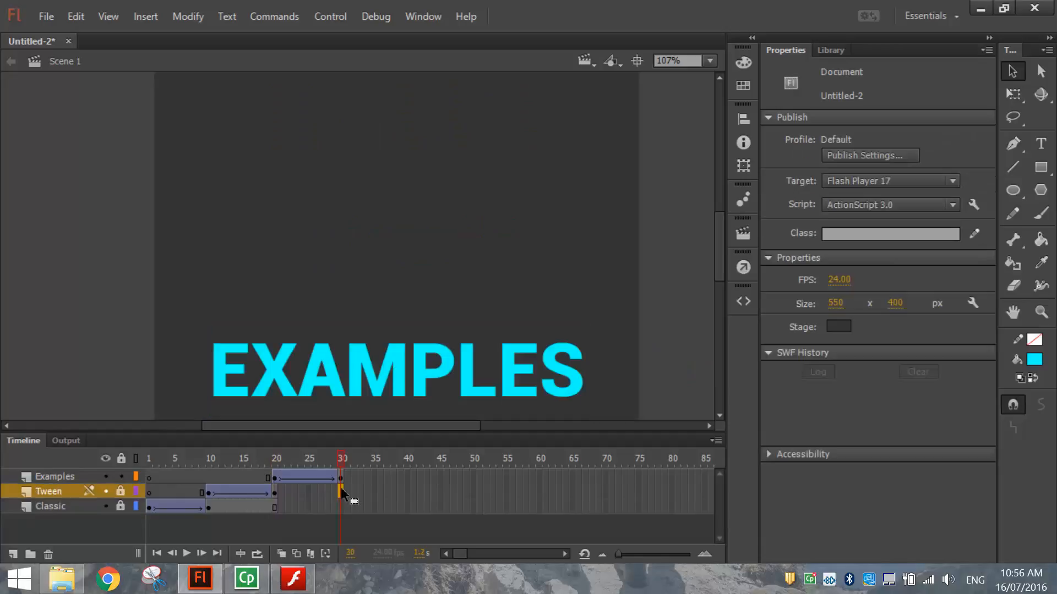
pyautogui.press('F6')
pyautogui.click(341, 506)
pyautogui.press('F6')
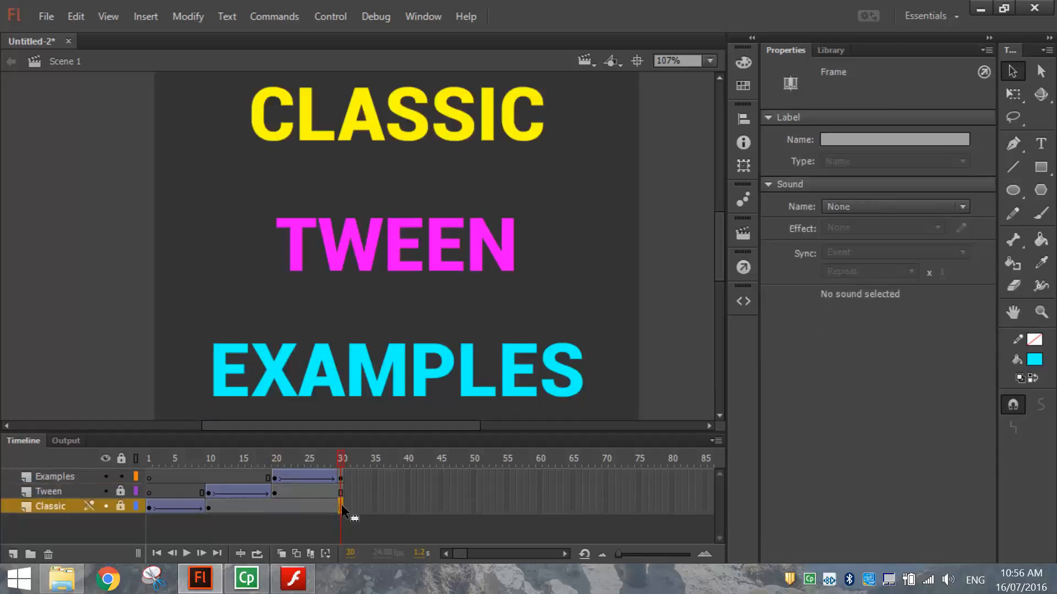
# Play the whole animation from frame 1 to check that the three words enter in sequence.
pyautogui.click(360, 506)
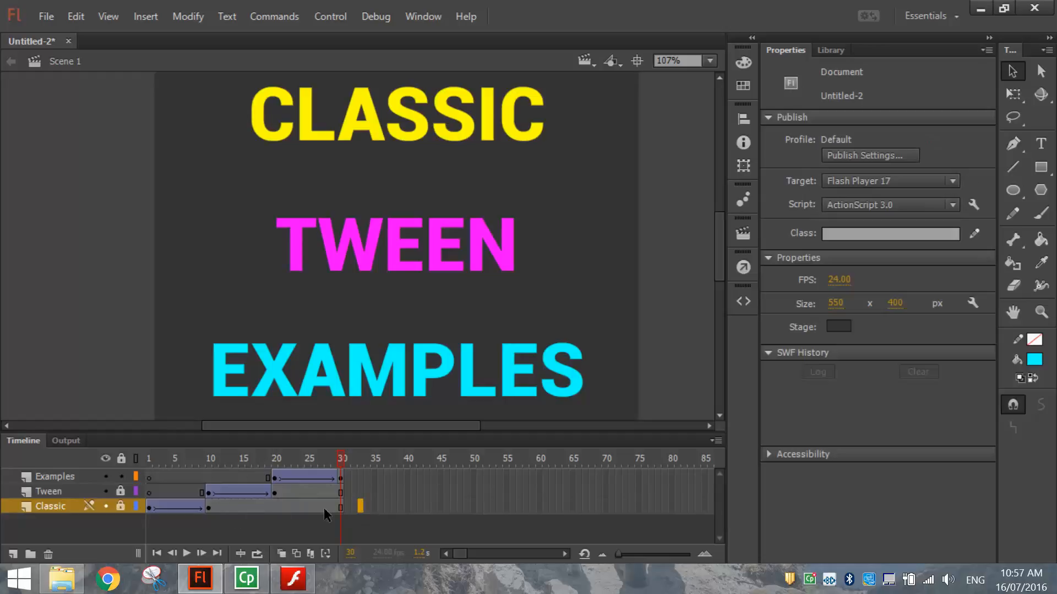
pyautogui.click(149, 456)
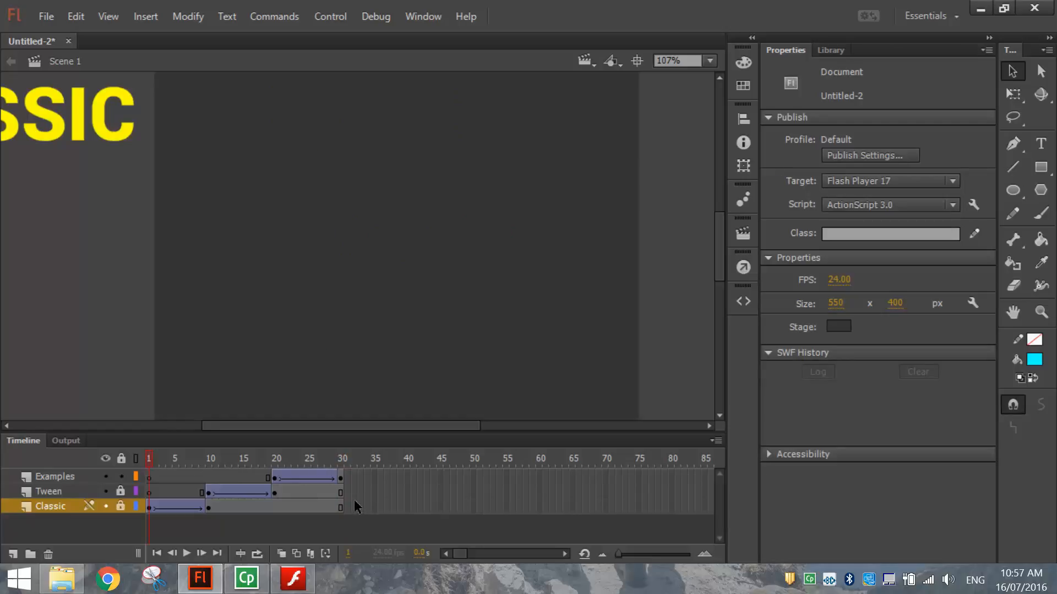
pyautogui.press('Return')
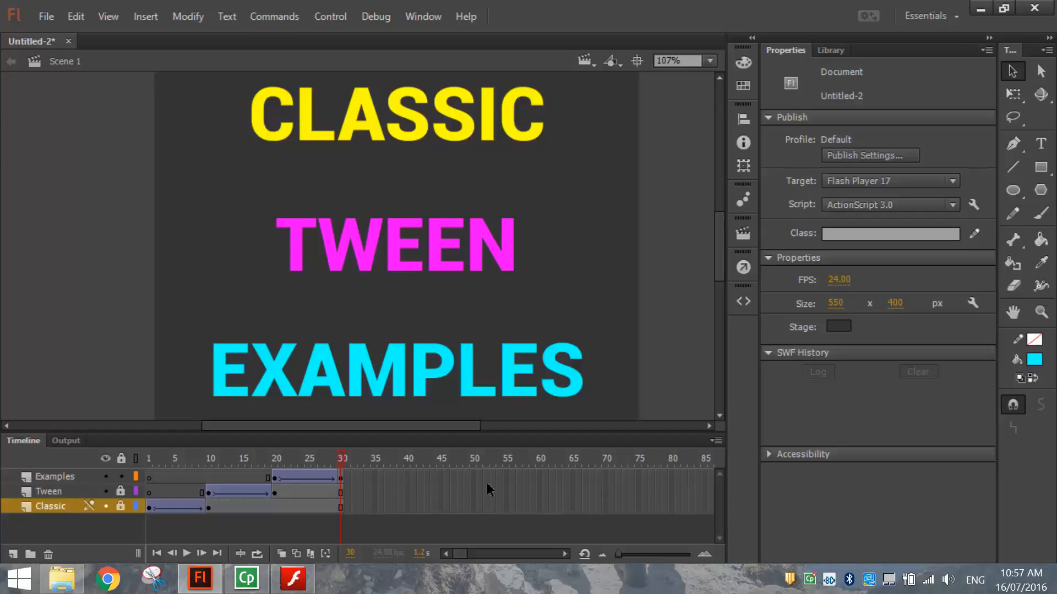
# Extend the Examples, Tween and Classic layers with regular frames up to frame 80 so the finished title stays on stage.
pyautogui.click(669, 477)
pyautogui.click(671, 491)
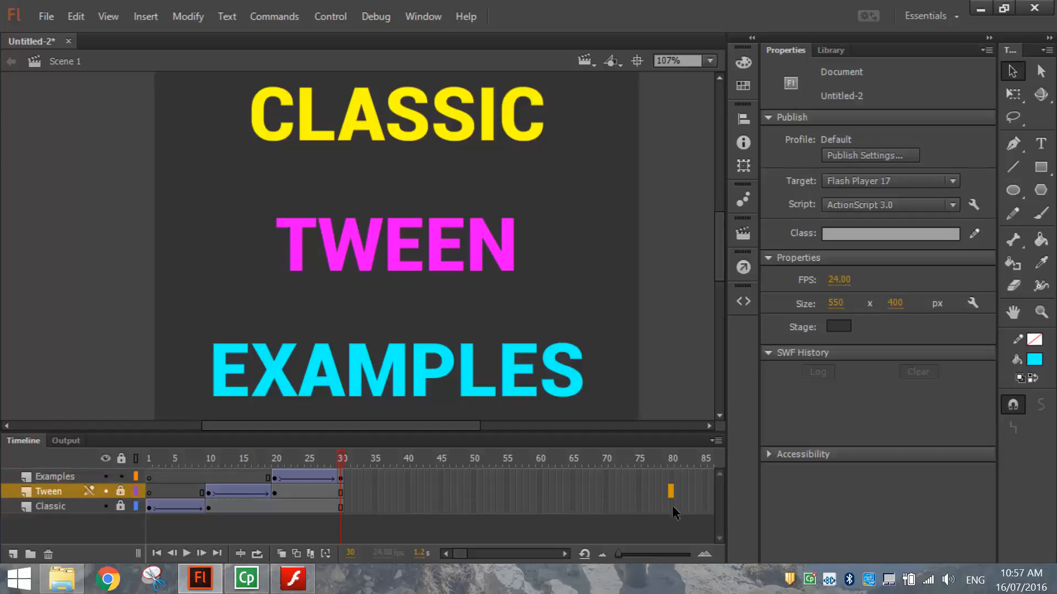
pyautogui.click(671, 506)
pyautogui.moveTo(673, 510); pyautogui.dragTo(673, 508)
pyautogui.press('F5')
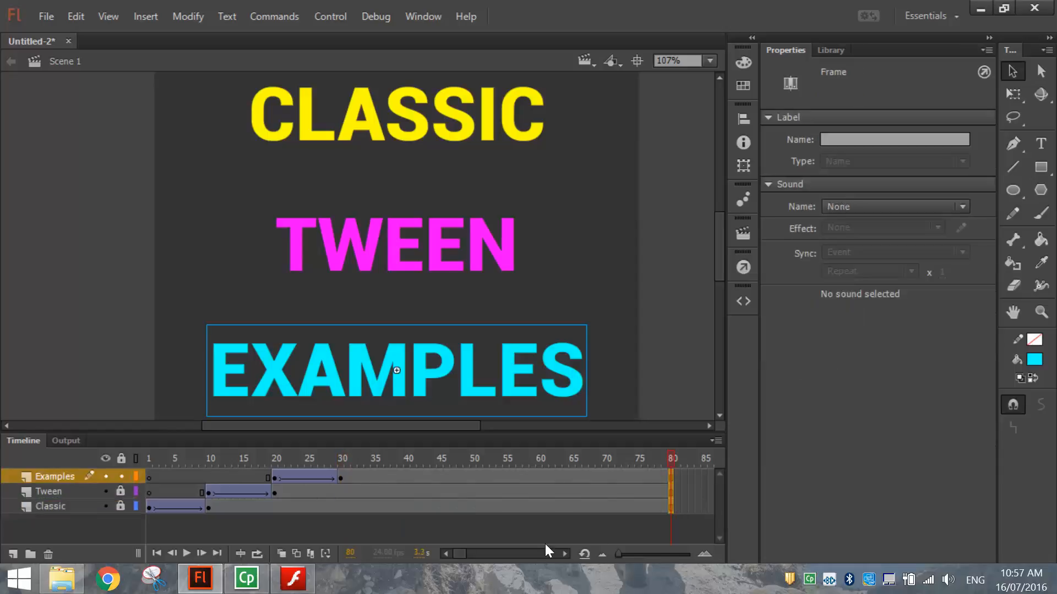
pyautogui.click(595, 540)
pyautogui.moveTo(351, 477); pyautogui.dragTo(668, 507)
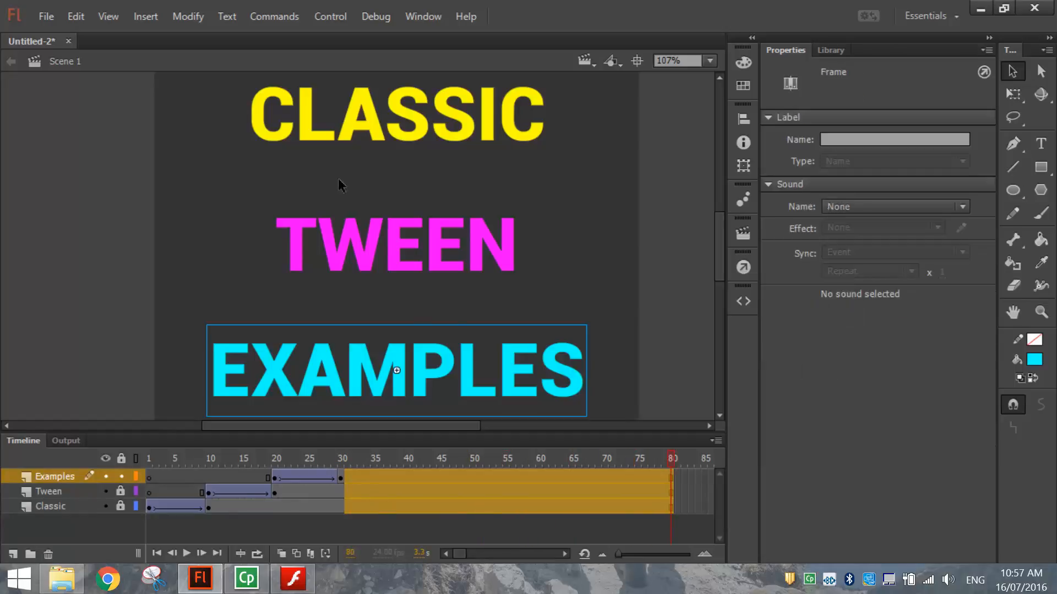
# Play the extended animation from frame 1 to check how long the complete title holds.
pyautogui.click(94, 295)
pyautogui.click(148, 457)
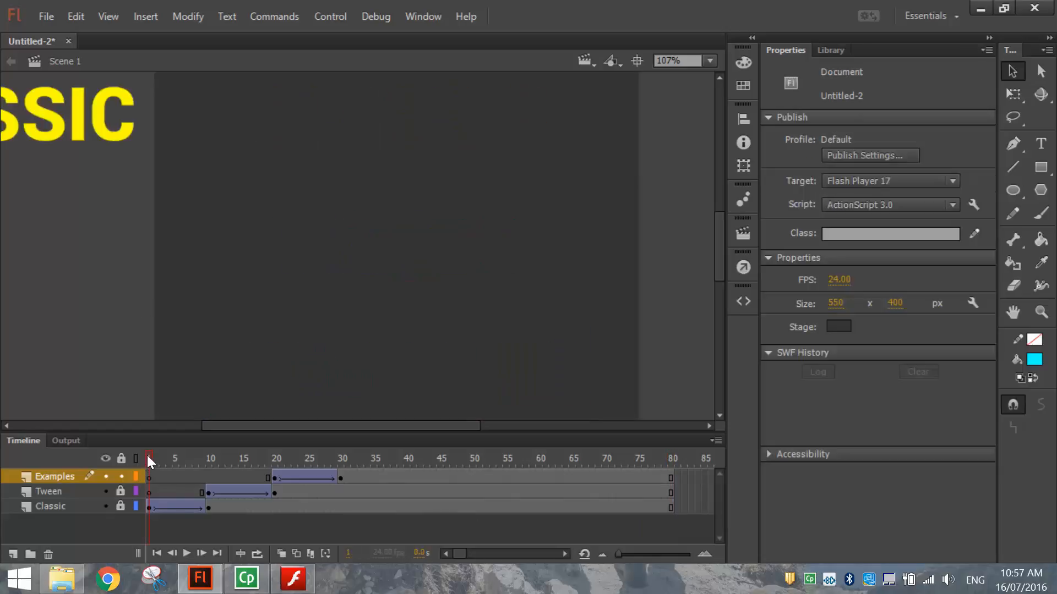
pyautogui.press('Return')
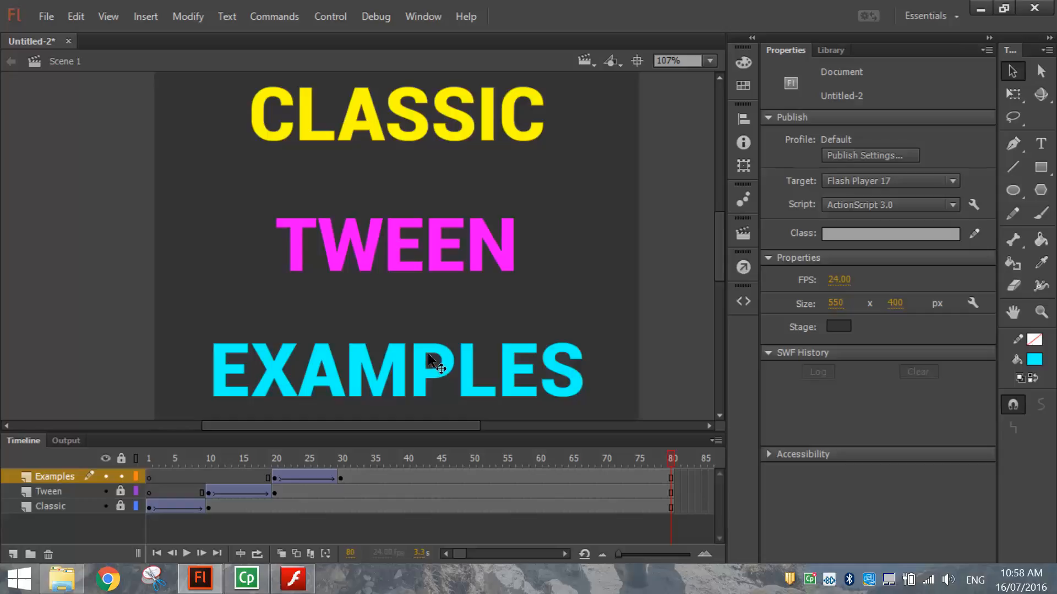
# Switch to Adobe Flash Player to view how the finished example continues from the title to the face, and close it.
pyautogui.click(294, 577)
pyautogui.rightClick(532, 309)
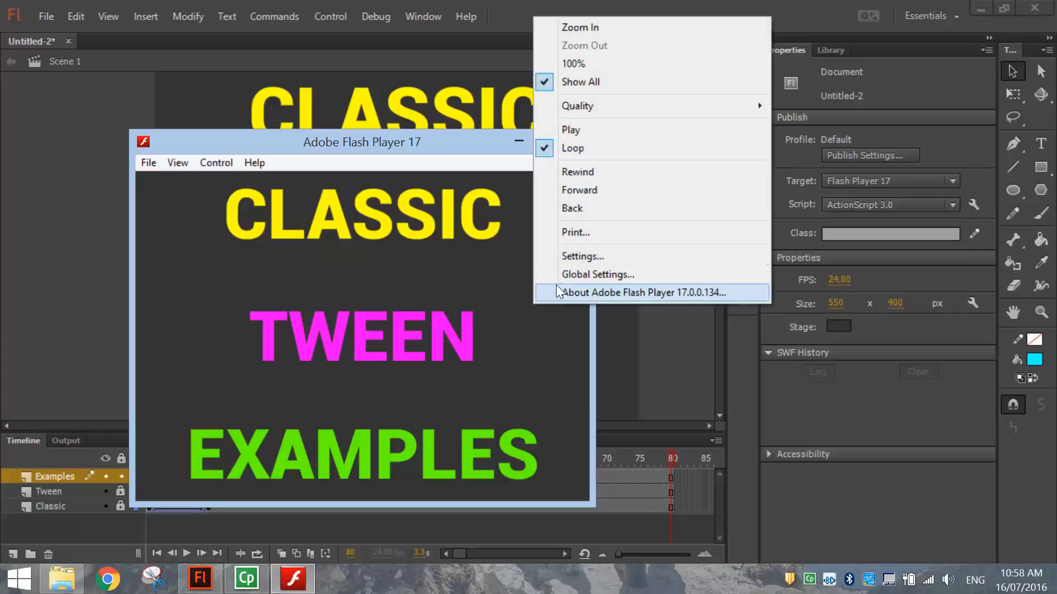
pyautogui.click(593, 136)
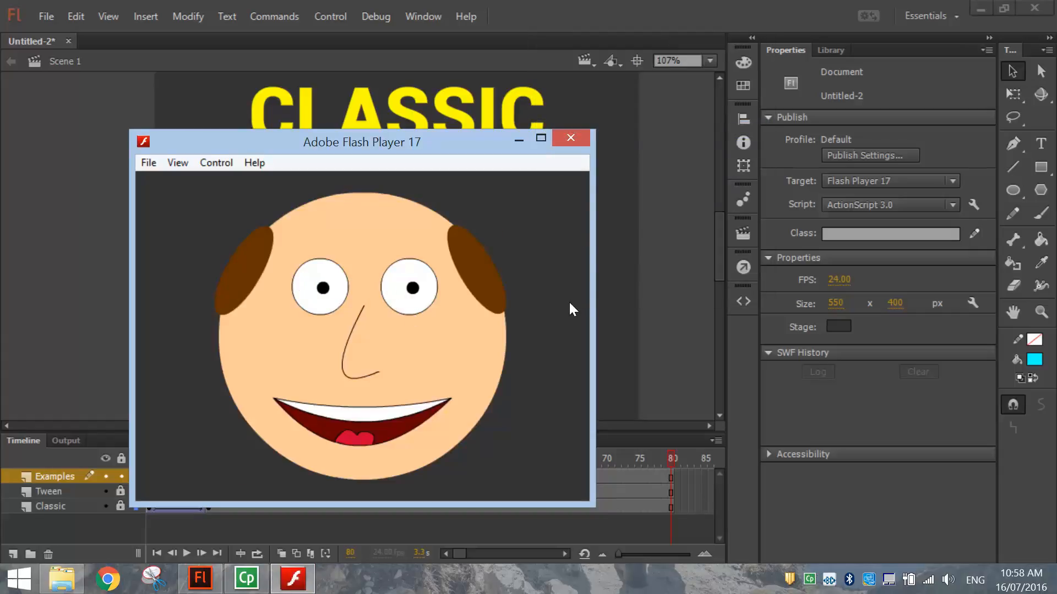
pyautogui.click(573, 141)
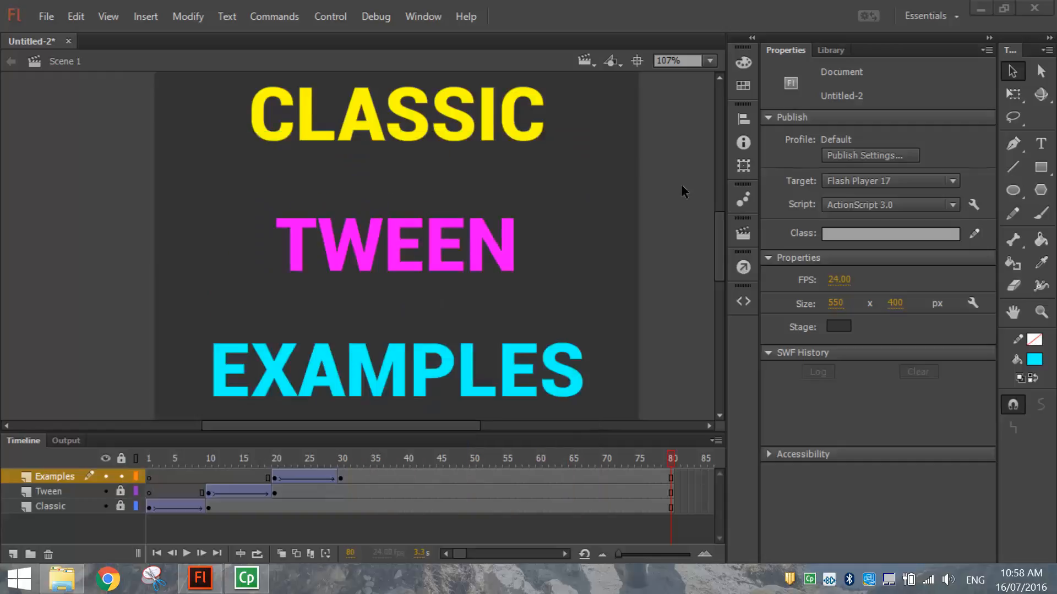
# Rename Scene 1 as Splash.
pyautogui.click(416, 20)
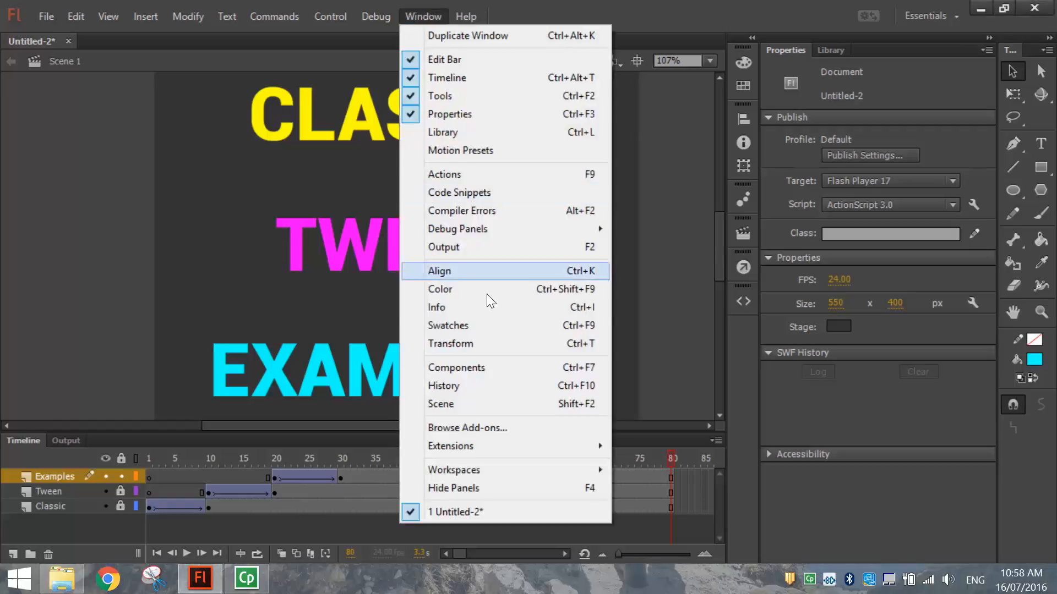
pyautogui.click(435, 406)
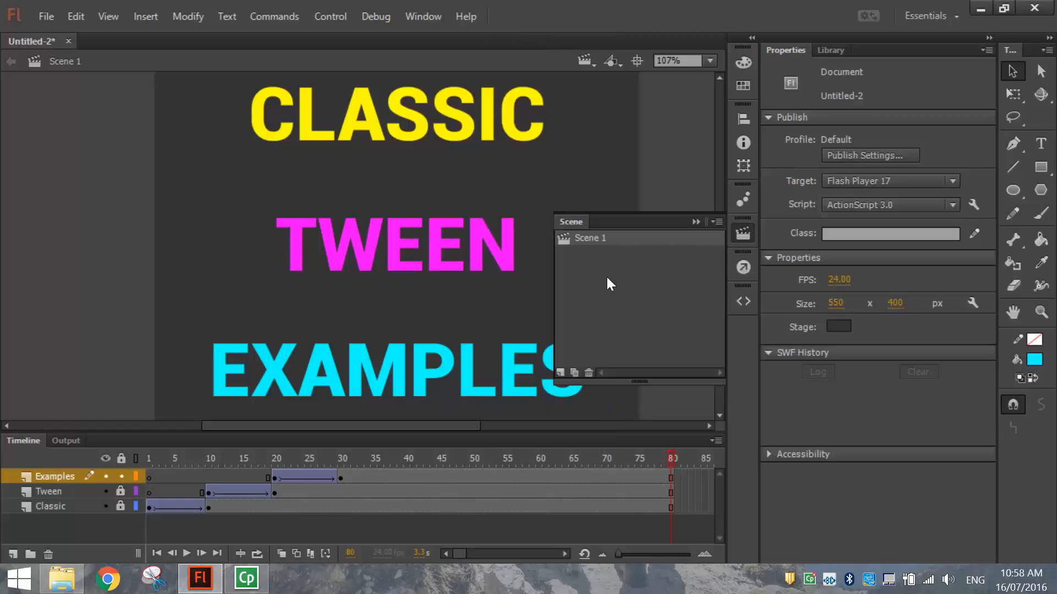
pyautogui.doubleClick(588, 236)
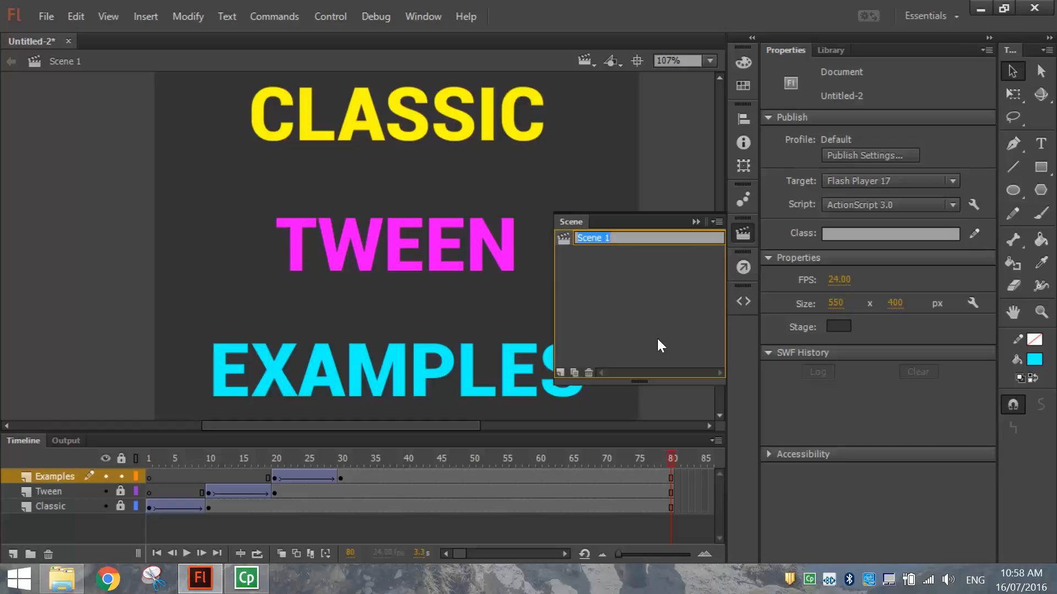
pyautogui.write('Splash')
pyautogui.press('Return')
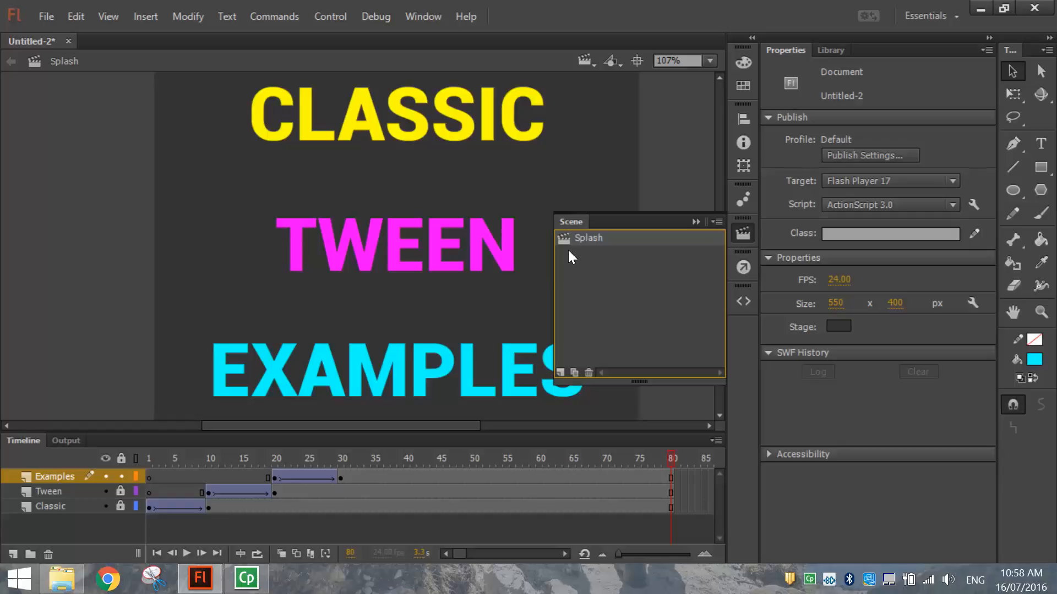
# Add a second scene after Splash and name it Face.
pyautogui.click(560, 372)
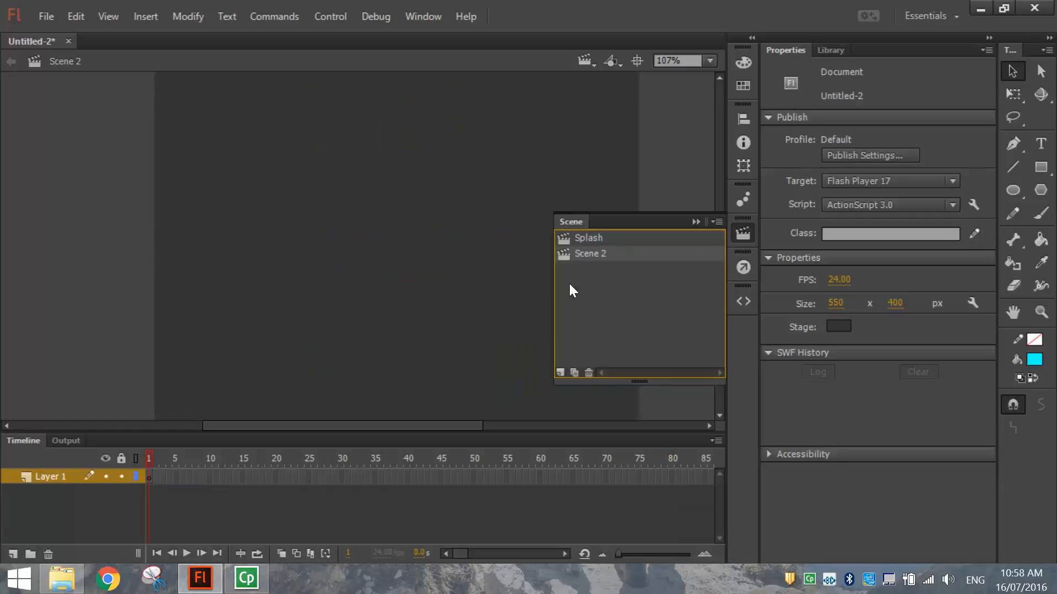
pyautogui.doubleClick(588, 253)
pyautogui.write('Face')
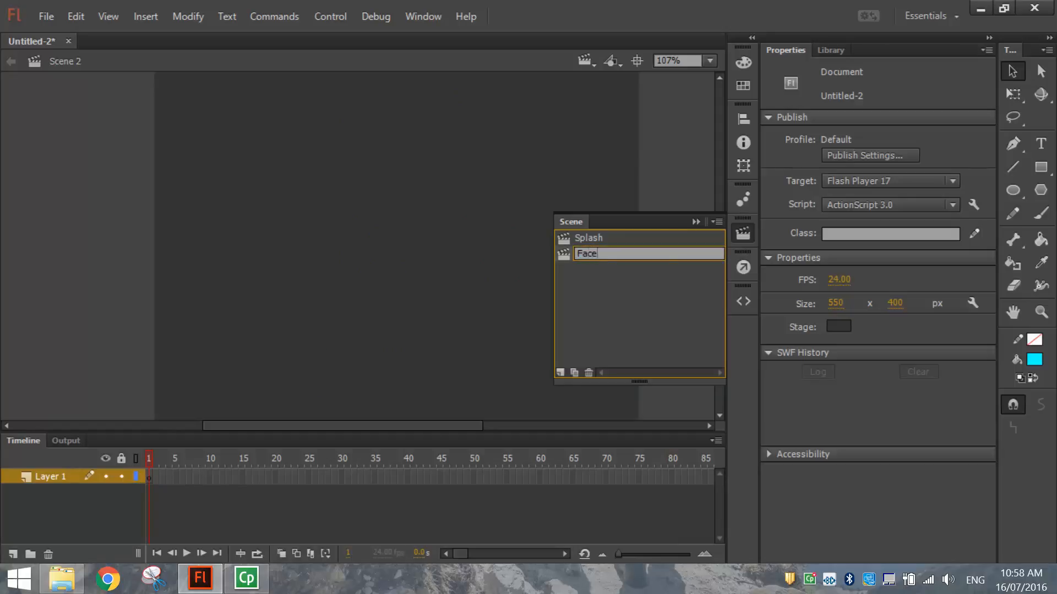
pyautogui.click(658, 314)
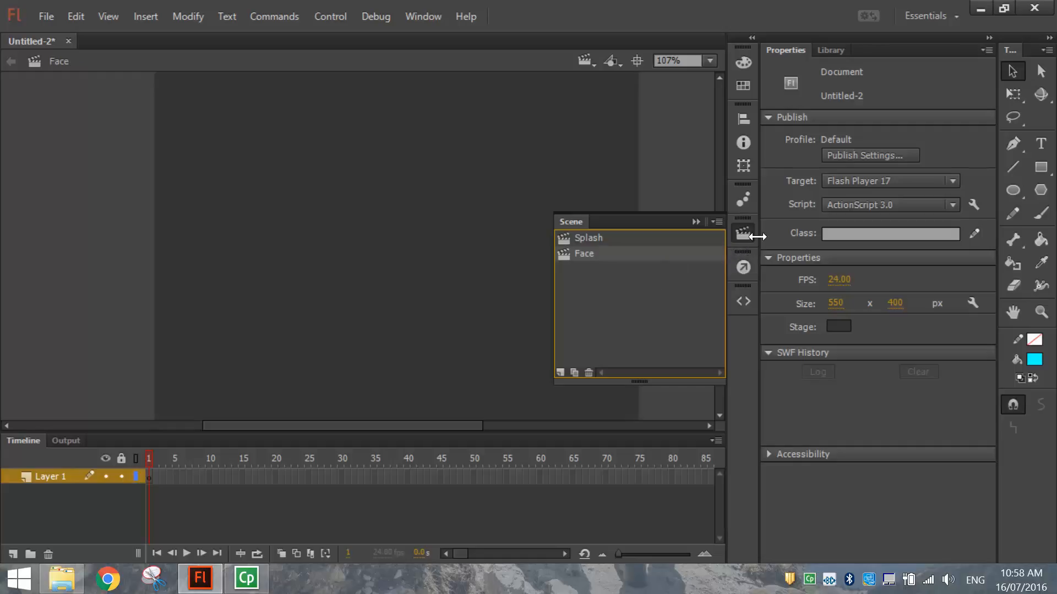
pyautogui.click(741, 232)
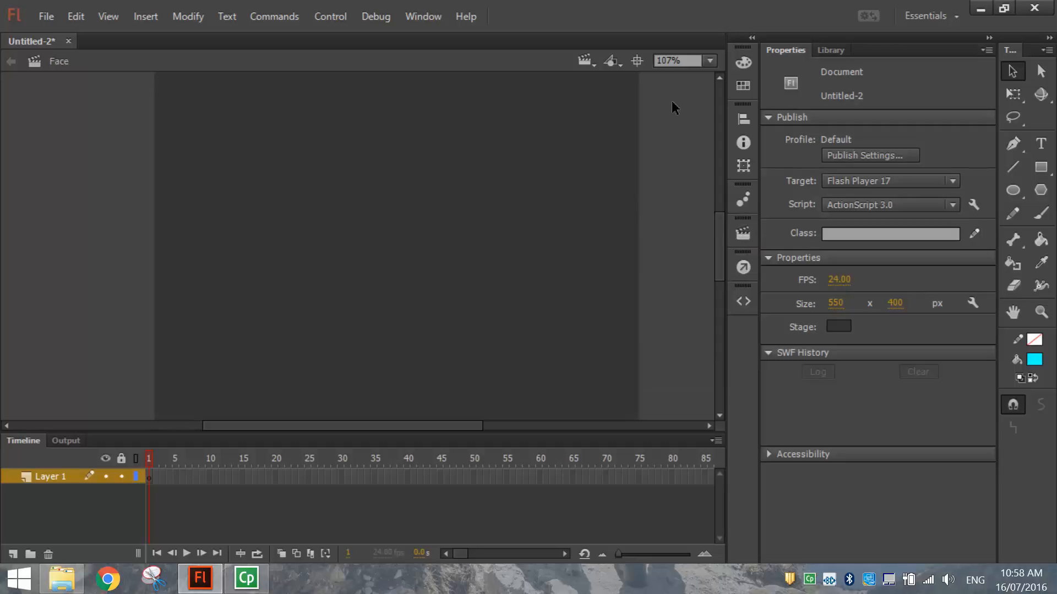
# Rename Layer 1 of the Face scene as Head.
pyautogui.click(710, 62)
pyautogui.click(708, 78)
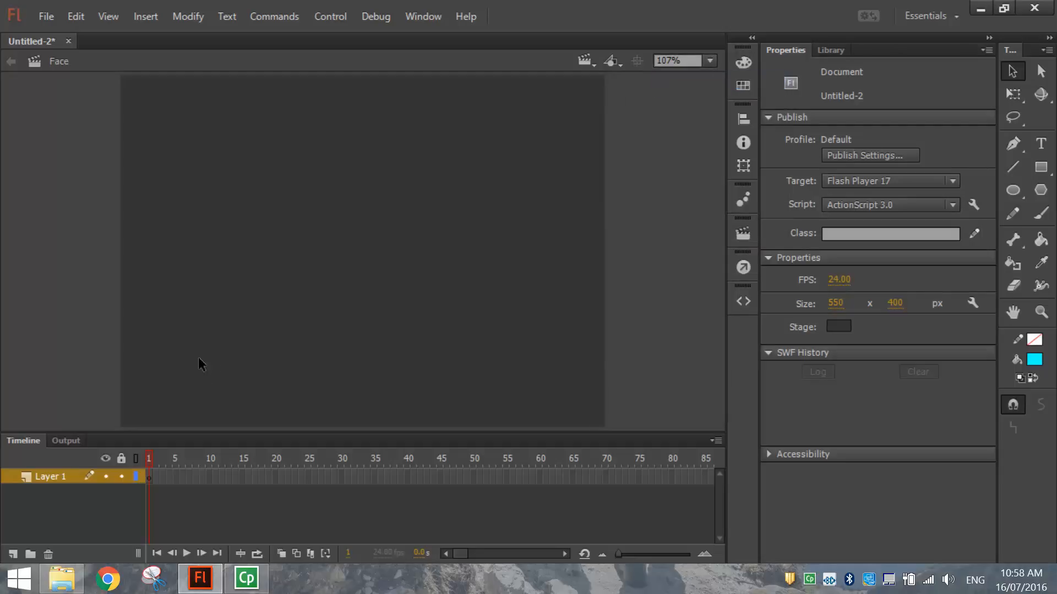
pyautogui.doubleClick(51, 478)
pyautogui.write('Head')
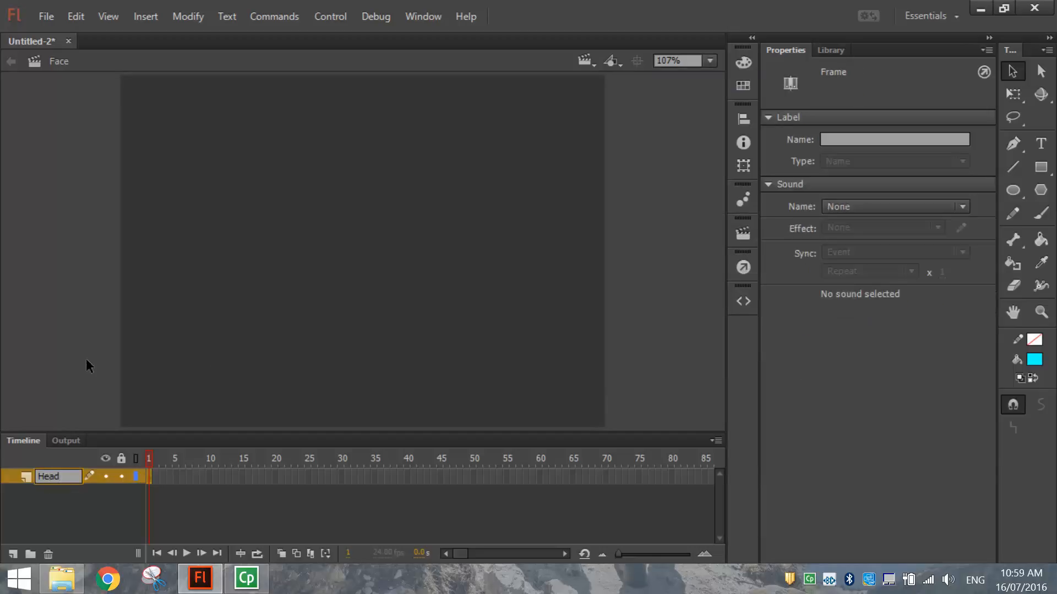
pyautogui.click(86, 358)
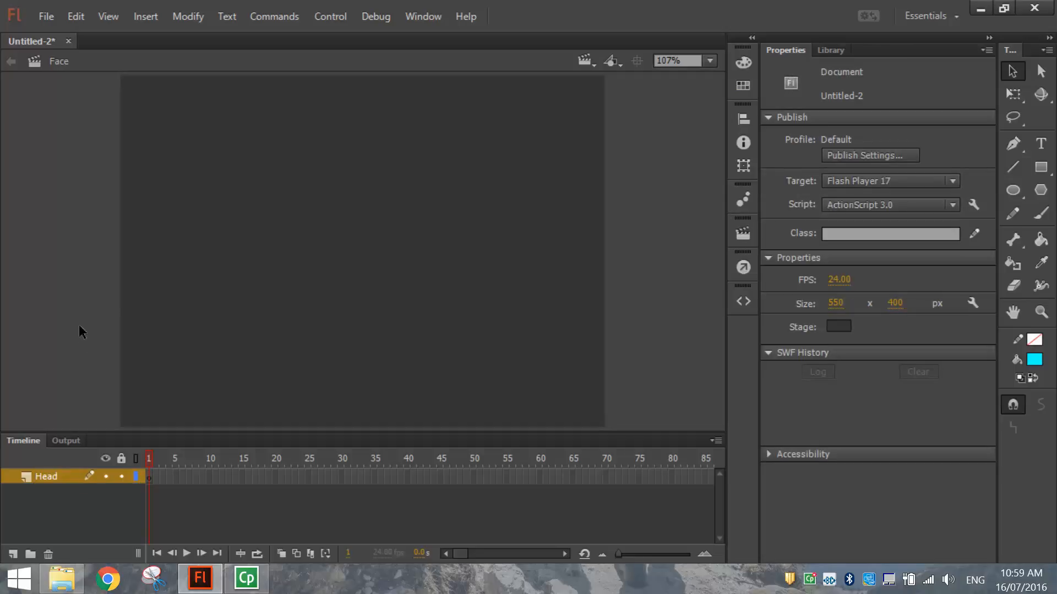
# Draw a circle about 331 px wide with a light peach fill and no stroke on the Head layer using the Oval tool.
pyautogui.moveTo(1019, 187); pyautogui.dragTo(957, 187)
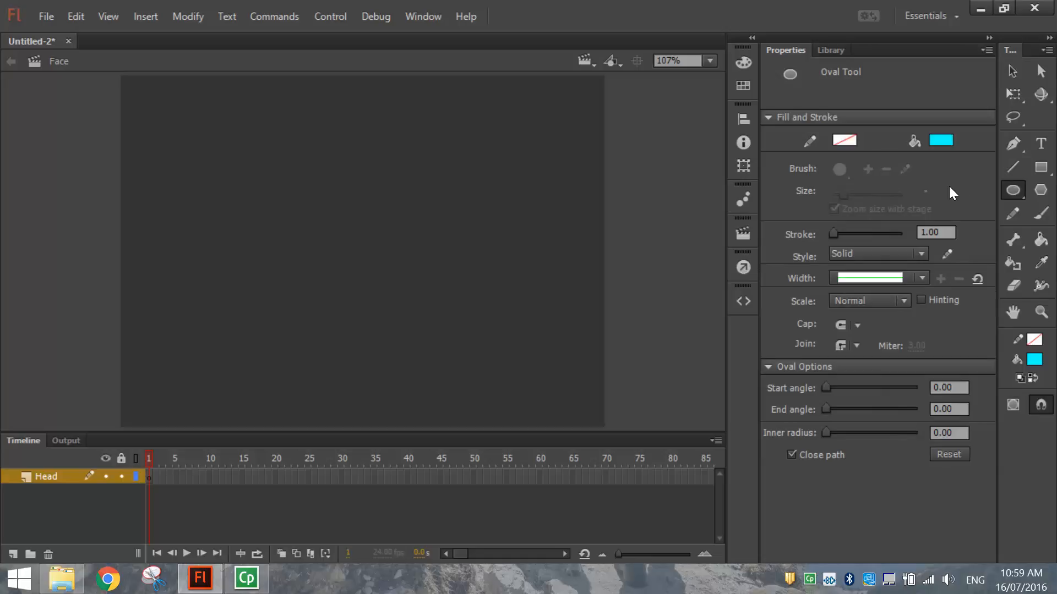
pyautogui.click(938, 140)
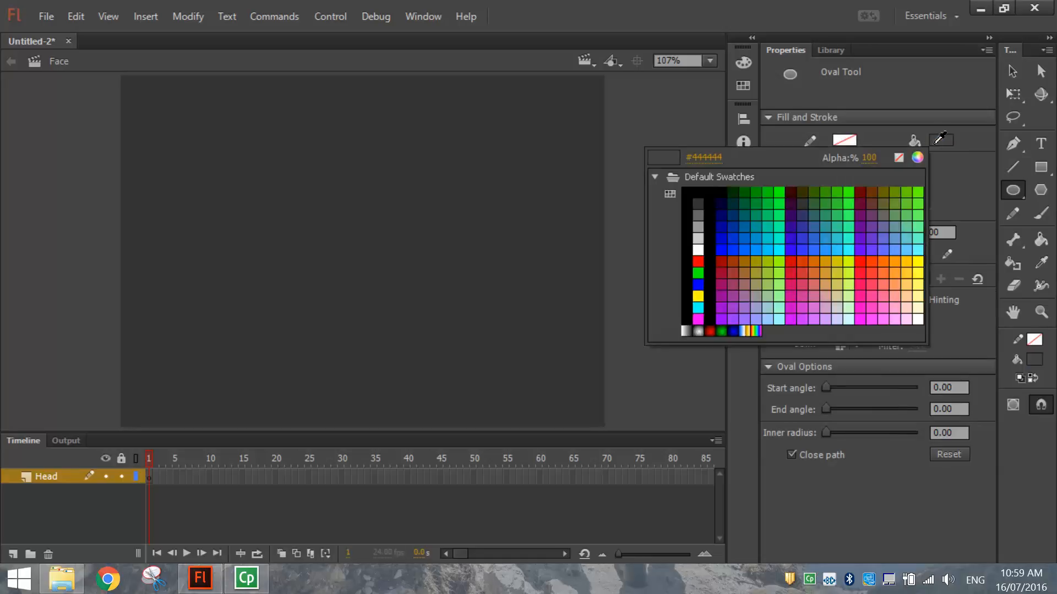
pyautogui.click(907, 297)
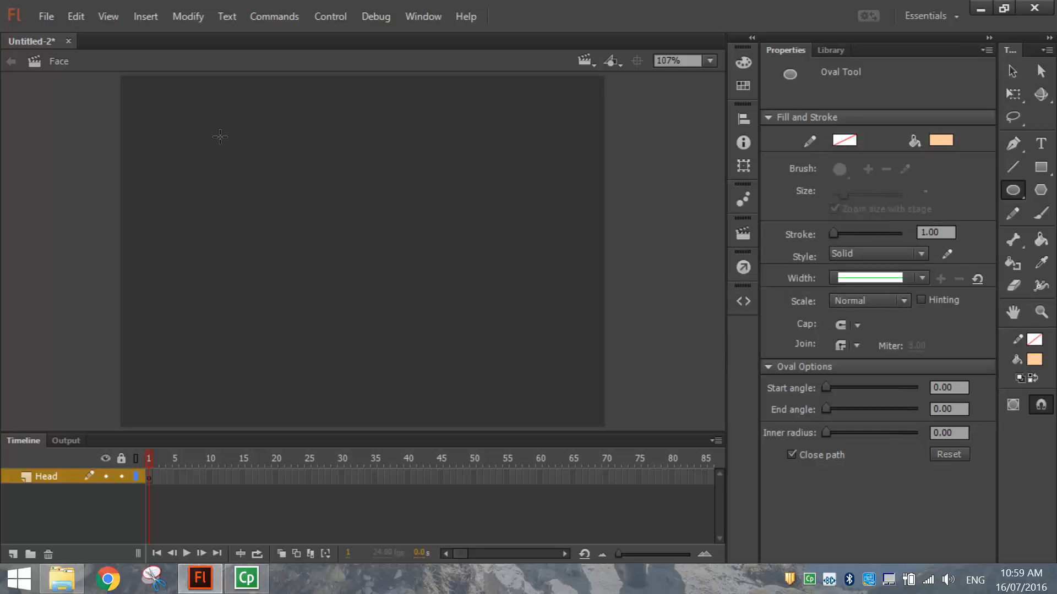
pyautogui.moveTo(212, 132)
pyautogui.mouseDown()
pyautogui.moveTo(440, 362)
pyautogui.moveTo(482, 424)
pyautogui.mouseUp()
# Centre the head circle horizontally and vertically on the stage.
pyautogui.click(1012, 71)
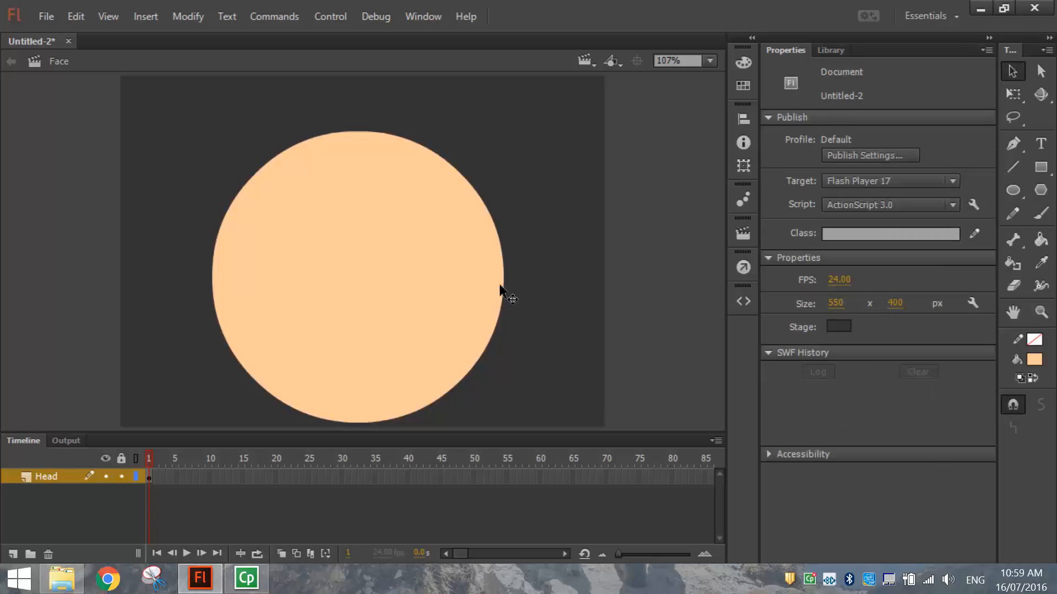
pyautogui.moveTo(406, 313); pyautogui.dragTo(413, 298)
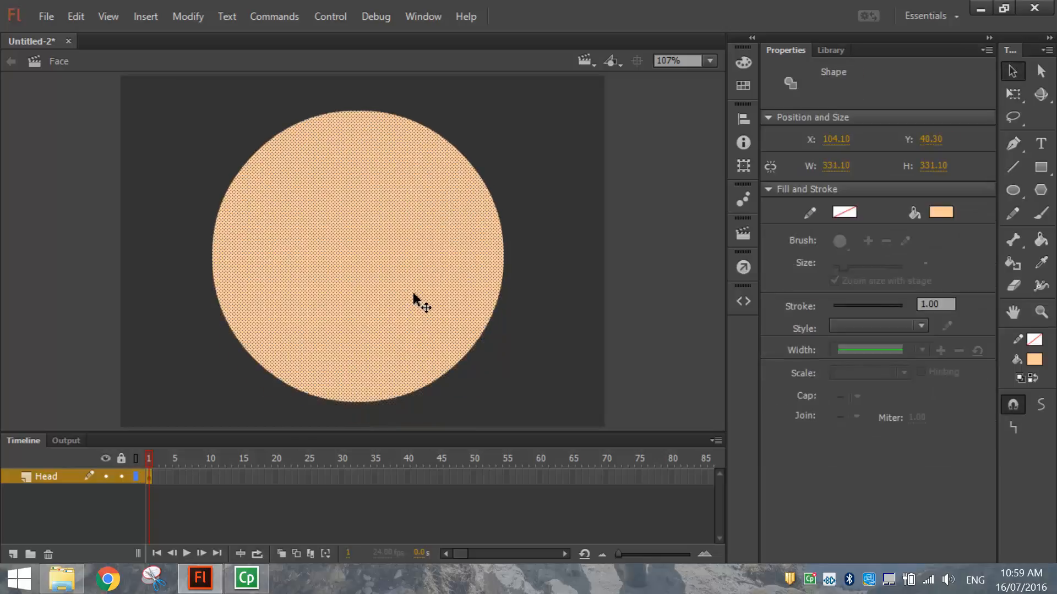
pyautogui.click(742, 121)
pyautogui.click(596, 147)
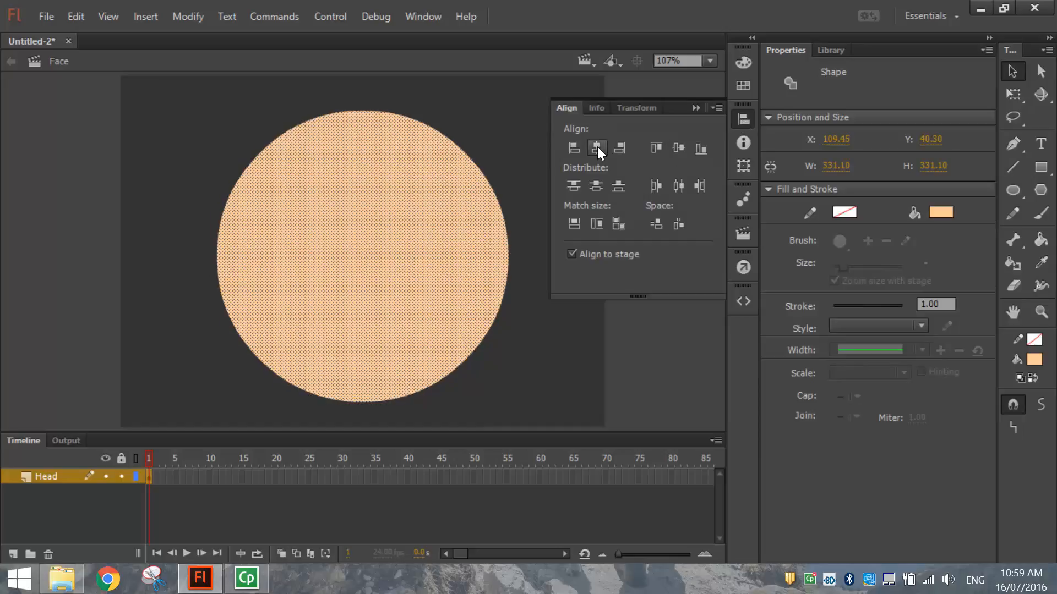
pyautogui.click(672, 147)
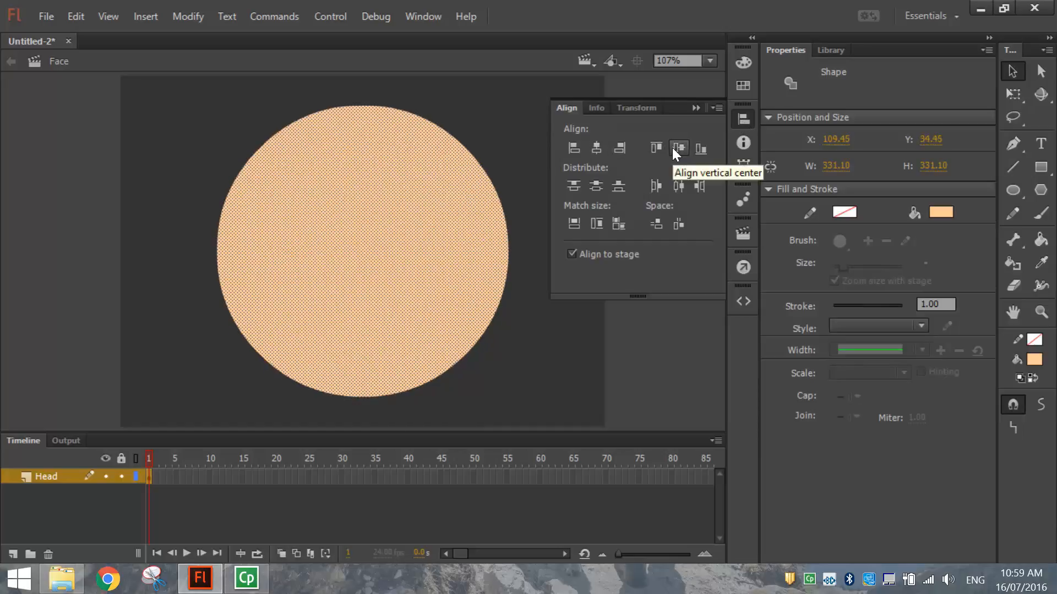
pyautogui.click(741, 114)
pyautogui.click(633, 160)
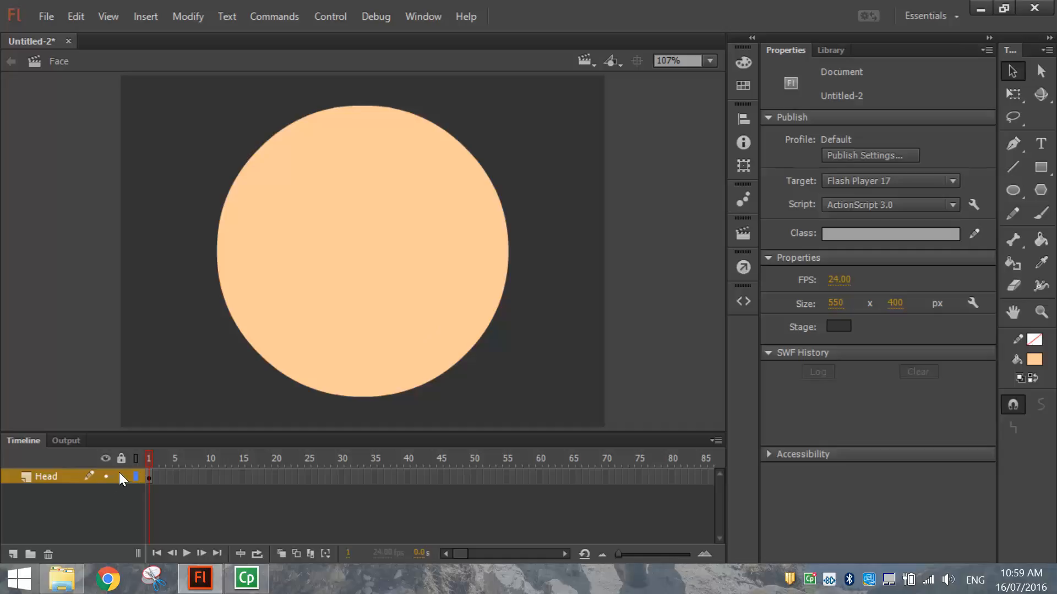
# Lock the Head layer and add a new layer named Features above it.
pyautogui.click(11, 554)
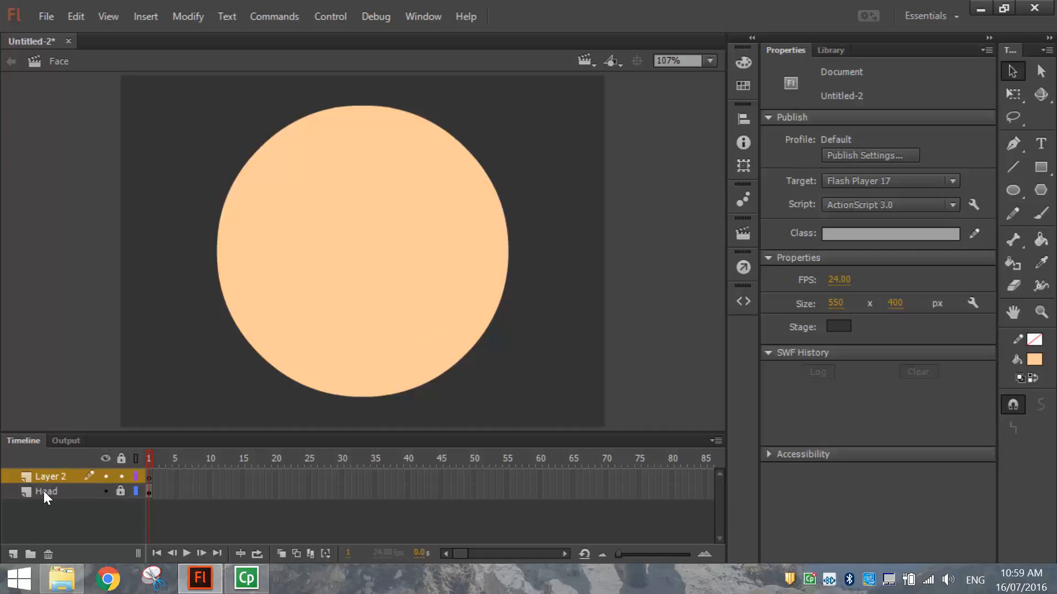
pyautogui.doubleClick(47, 478)
pyautogui.write('Features')
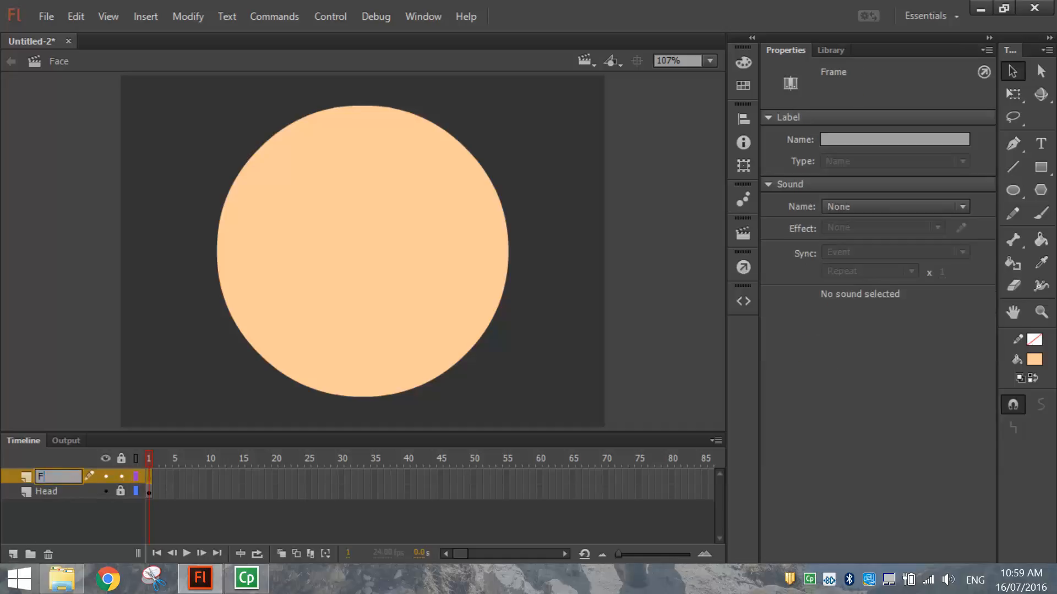
pyautogui.click(141, 267)
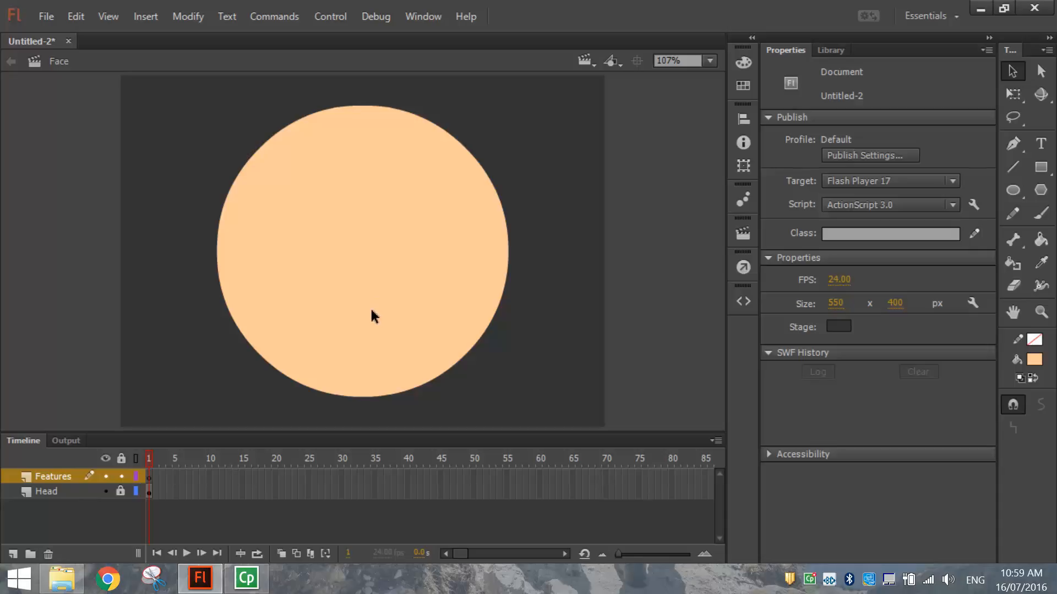
# Draw a tall, narrow dark brown oval without a stroke on the upper left part of the head for the hair.
pyautogui.click(1012, 190)
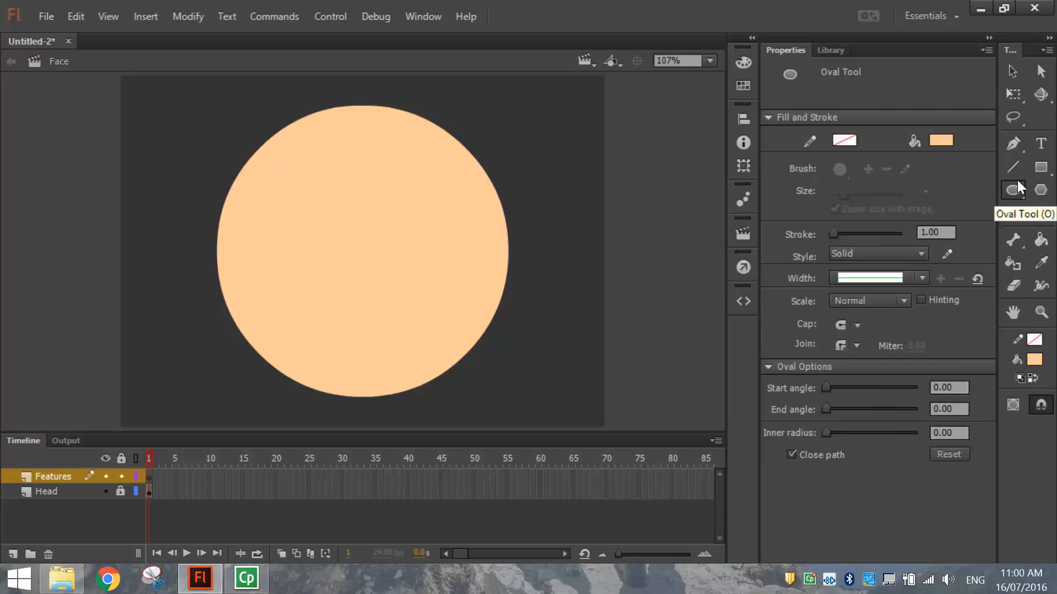
pyautogui.click(939, 141)
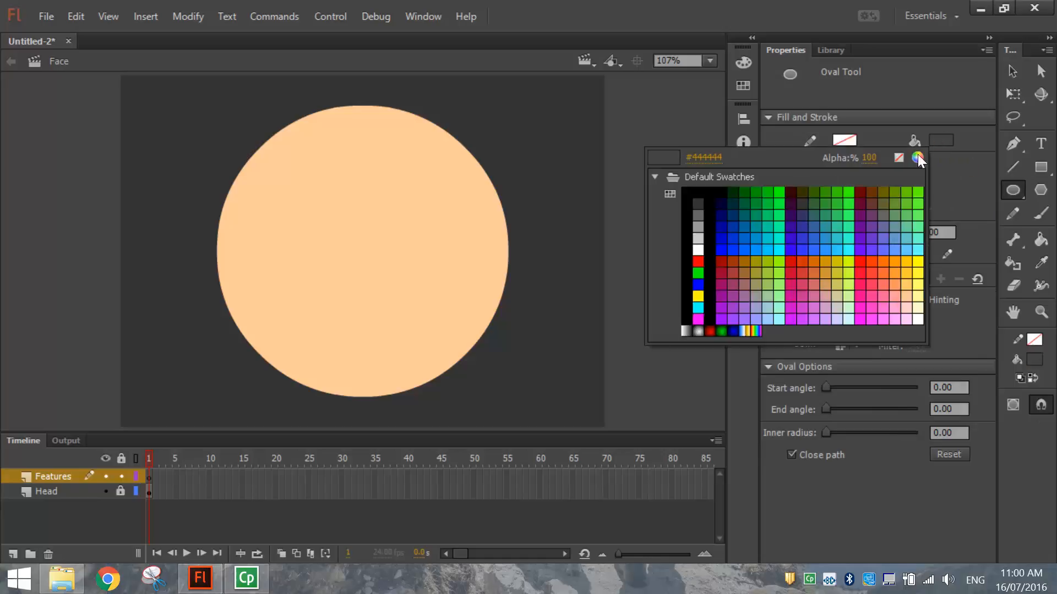
pyautogui.click(872, 203)
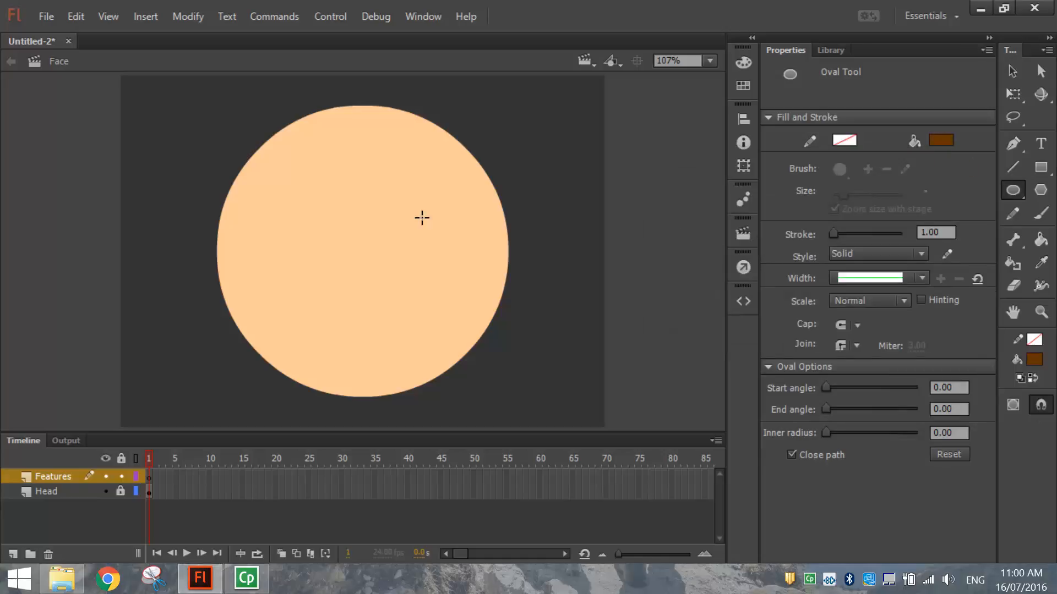
pyautogui.moveTo(283, 161); pyautogui.dragTo(264, 243)
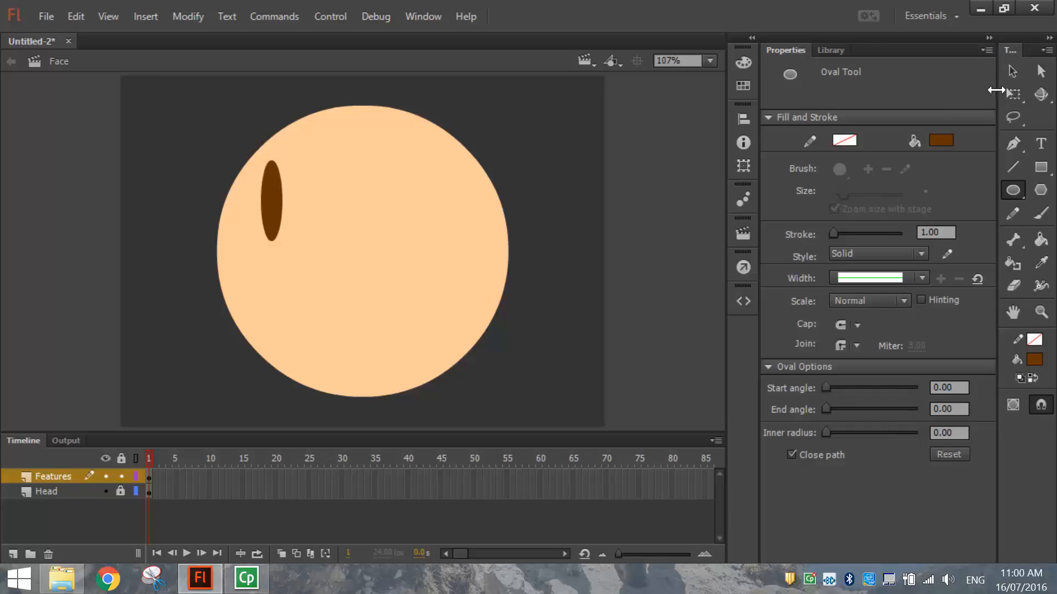
# Rotate the brown hair oval clockwise and move it onto the head's upper left edge, at about X 112, Y 78.
pyautogui.click(1012, 95)
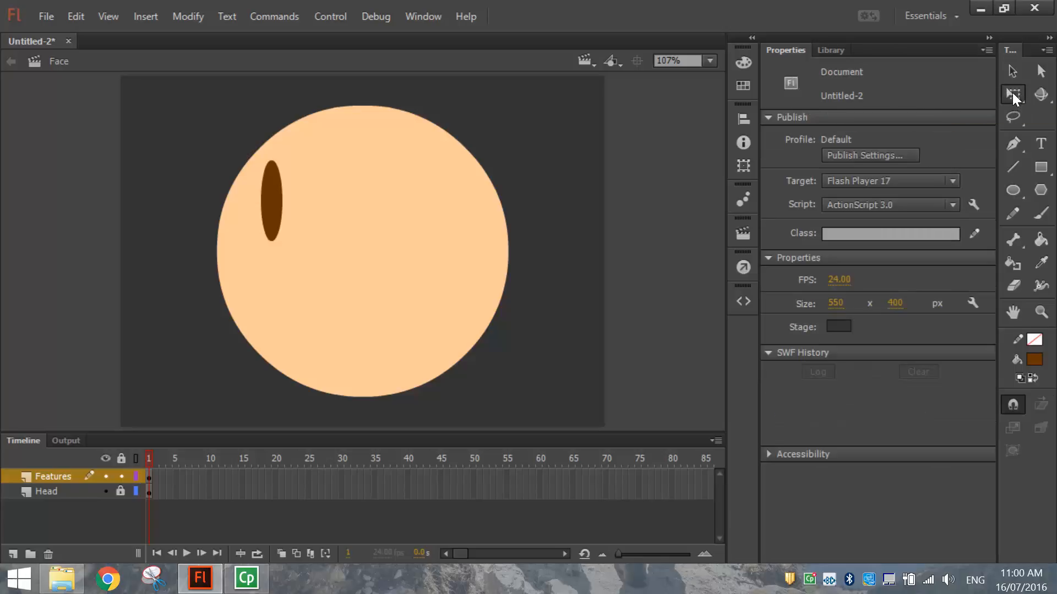
pyautogui.click(280, 200)
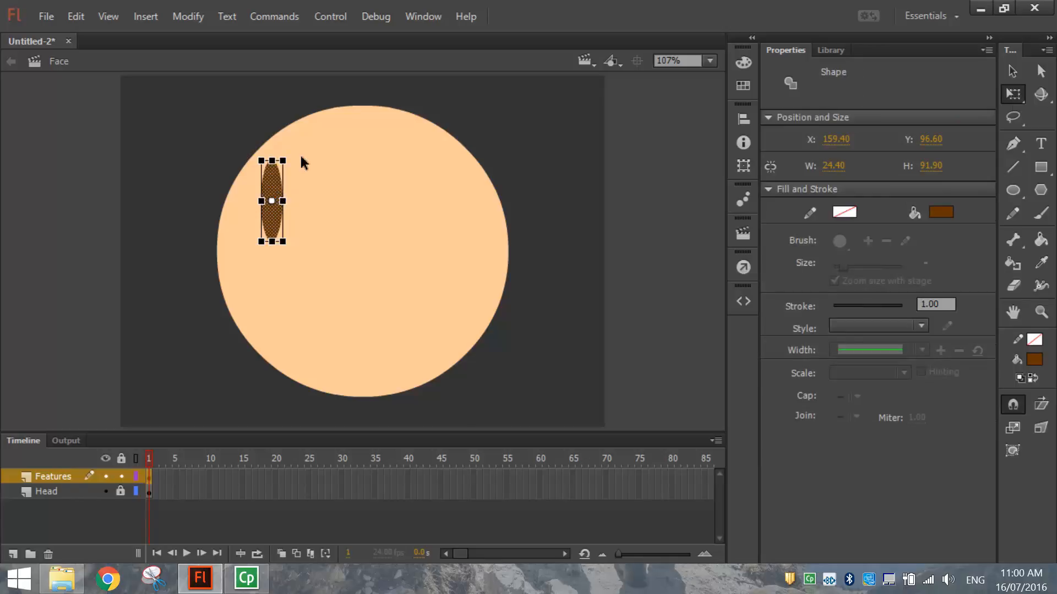
pyautogui.moveTo(300, 160); pyautogui.dragTo(248, 176)
pyautogui.press('Up')
pyautogui.press('Up')
pyautogui.press('Up')
pyautogui.press('Up')
pyautogui.press('Left')
pyautogui.press('Left')
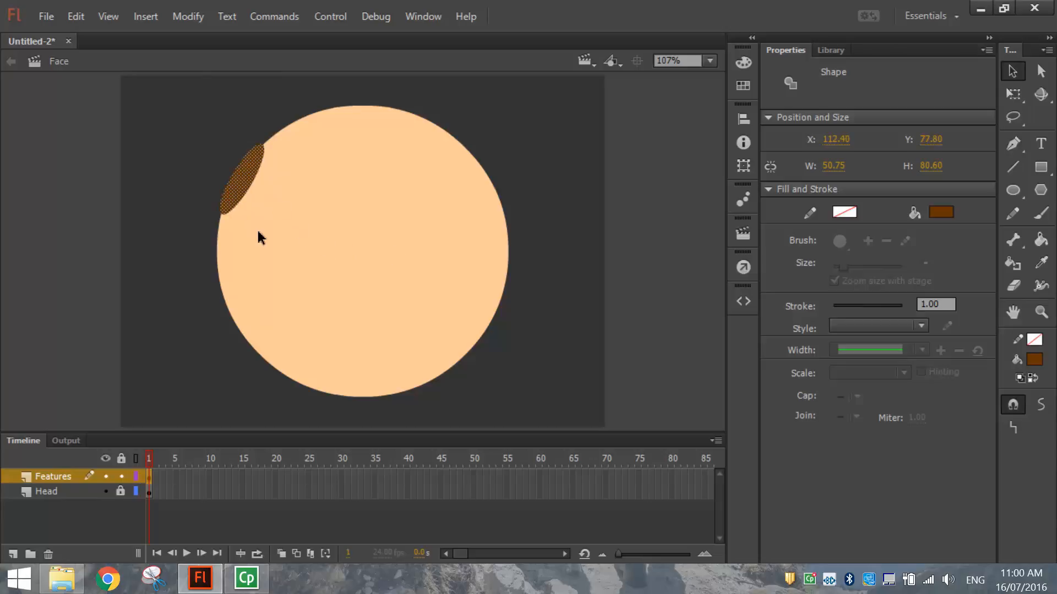
pyautogui.click(280, 222)
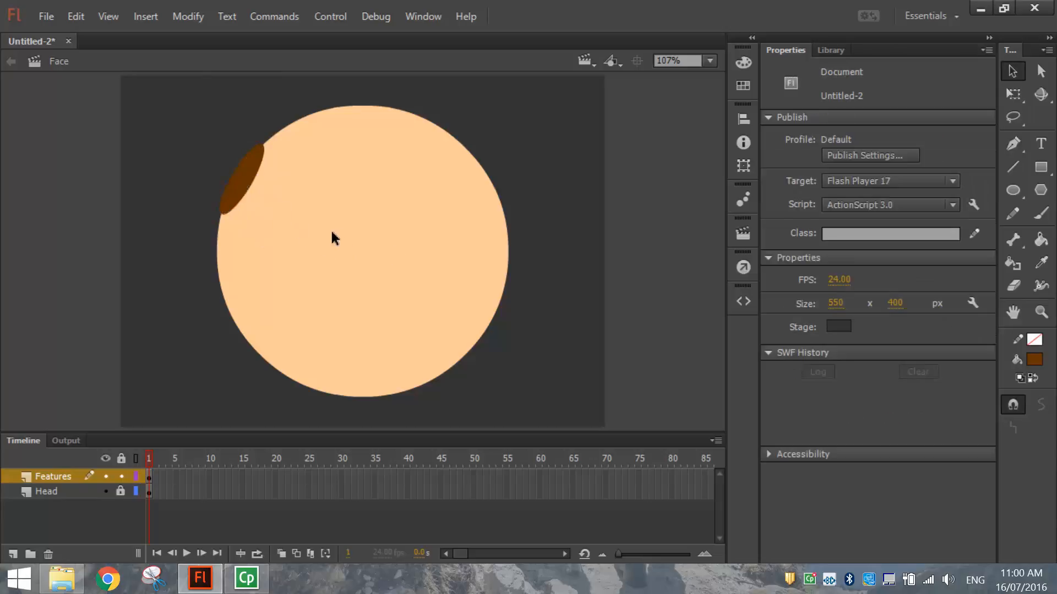
# Copy the brown hair oval and paste the duplicate in the centre of the stage.
pyautogui.click(253, 187)
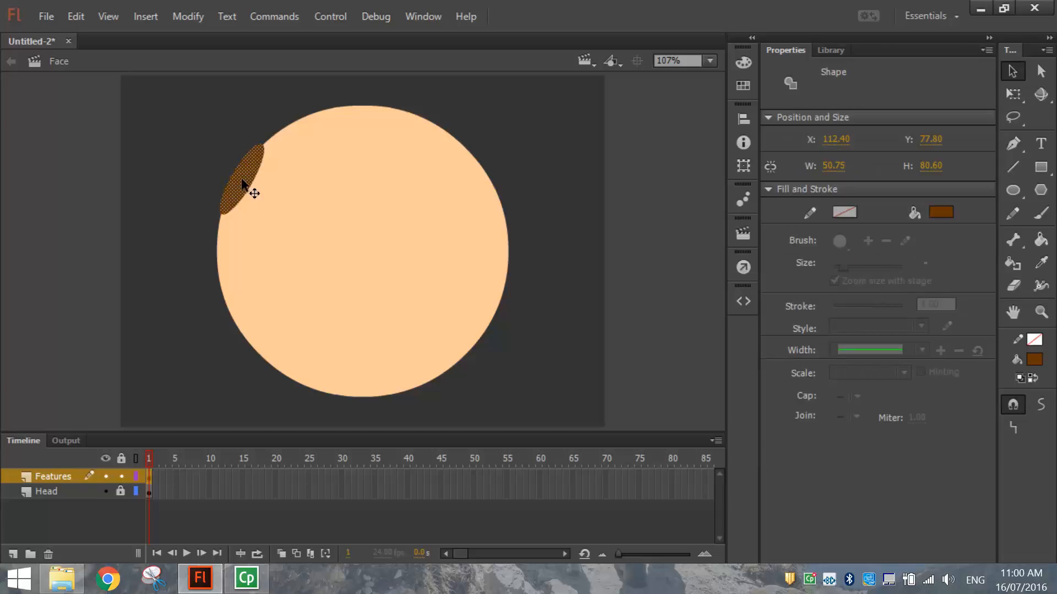
pyautogui.click(76, 17)
pyautogui.click(98, 94)
pyautogui.click(70, 22)
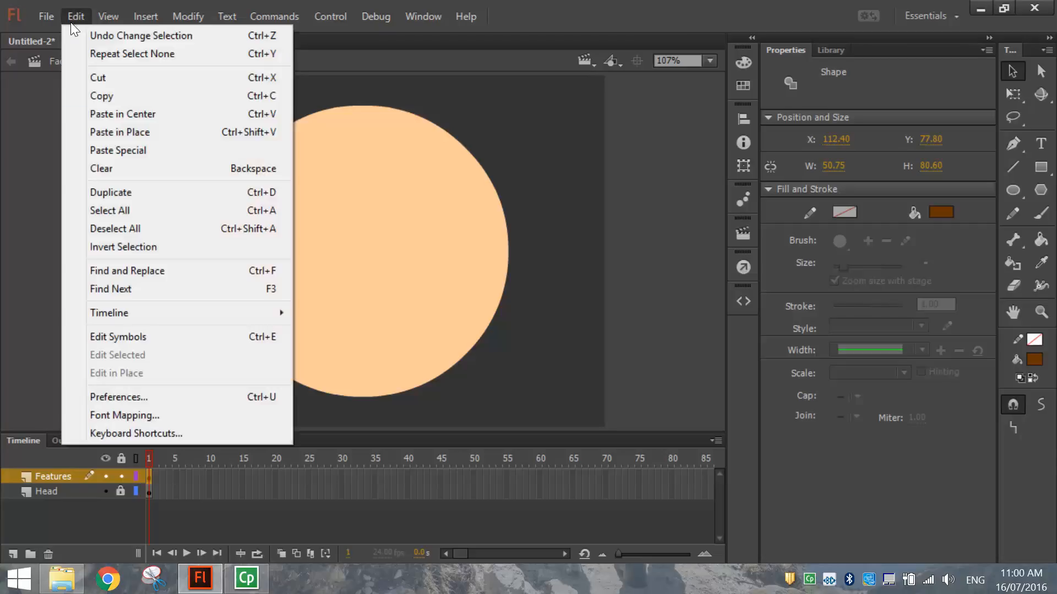
pyautogui.click(110, 115)
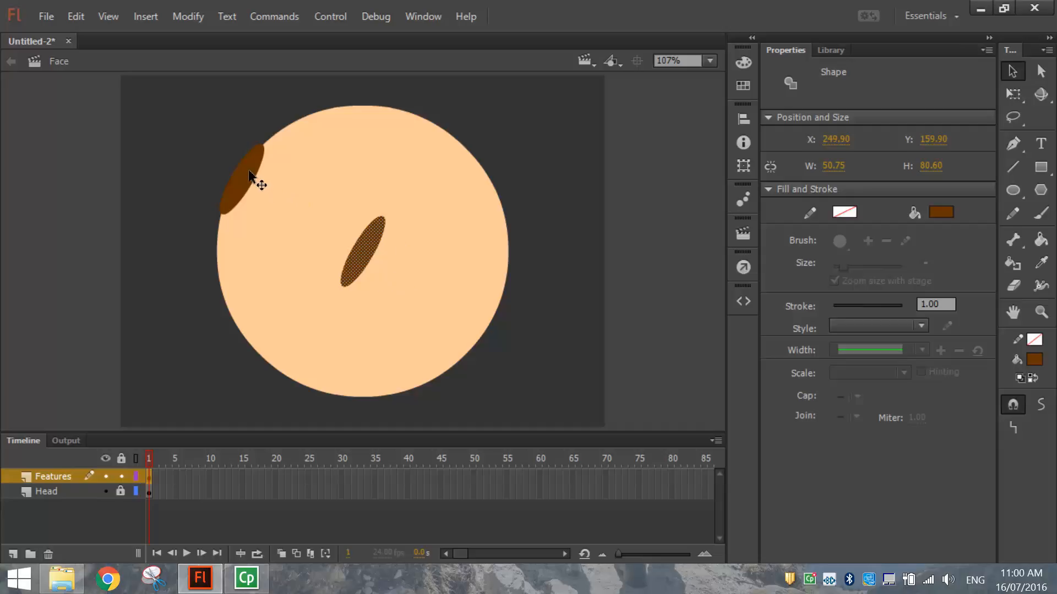
# Flip the pasted hair oval horizontally and place it on the head's upper right edge, at about X 389, Y 78.
pyautogui.rightClick(371, 242)
pyautogui.moveTo(447, 408)
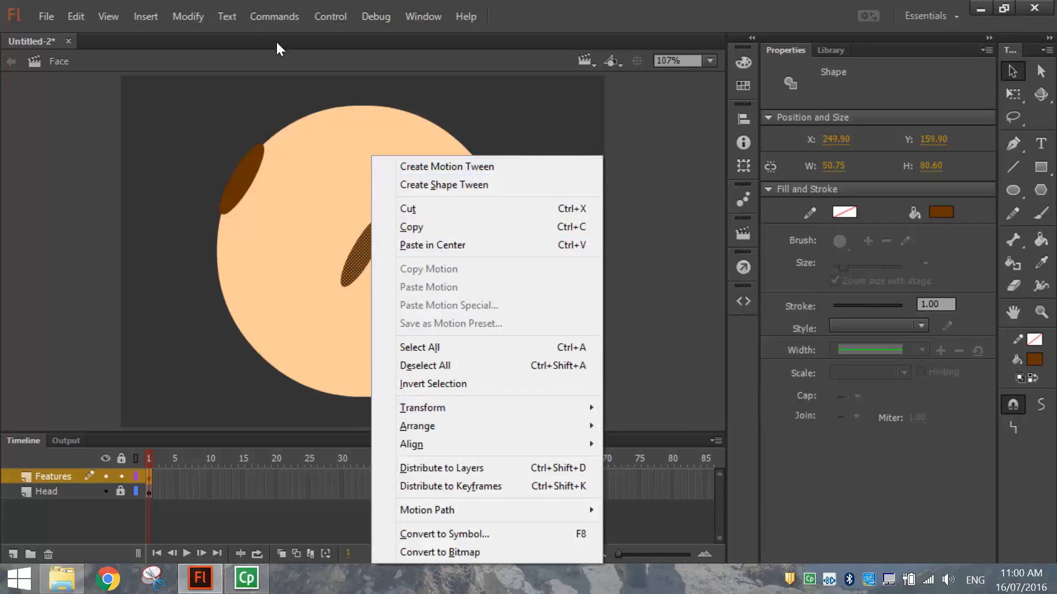
pyautogui.click(197, 15)
pyautogui.moveTo(244, 220)
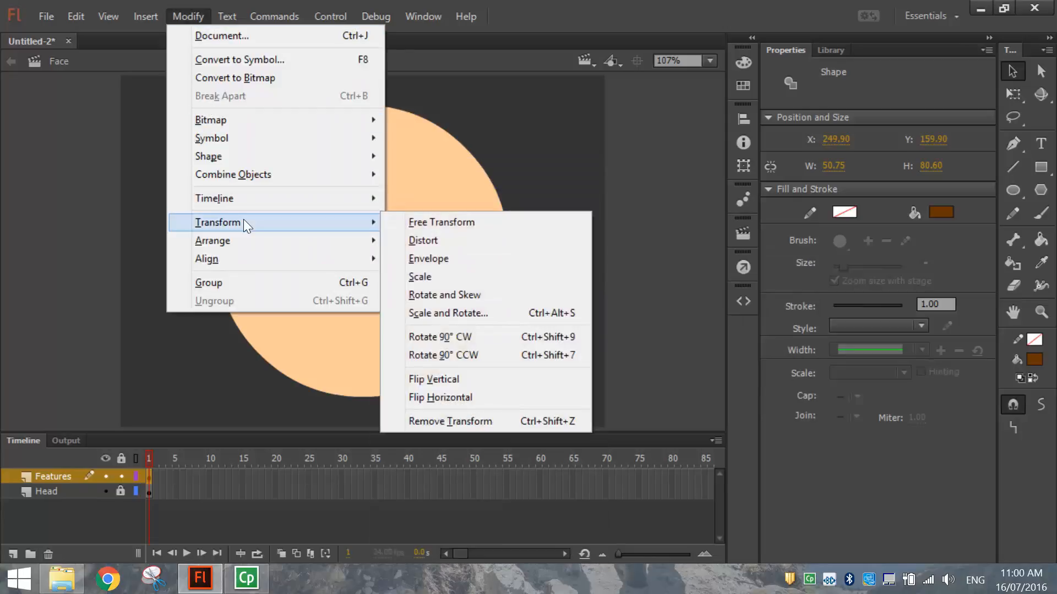
pyautogui.click(467, 393)
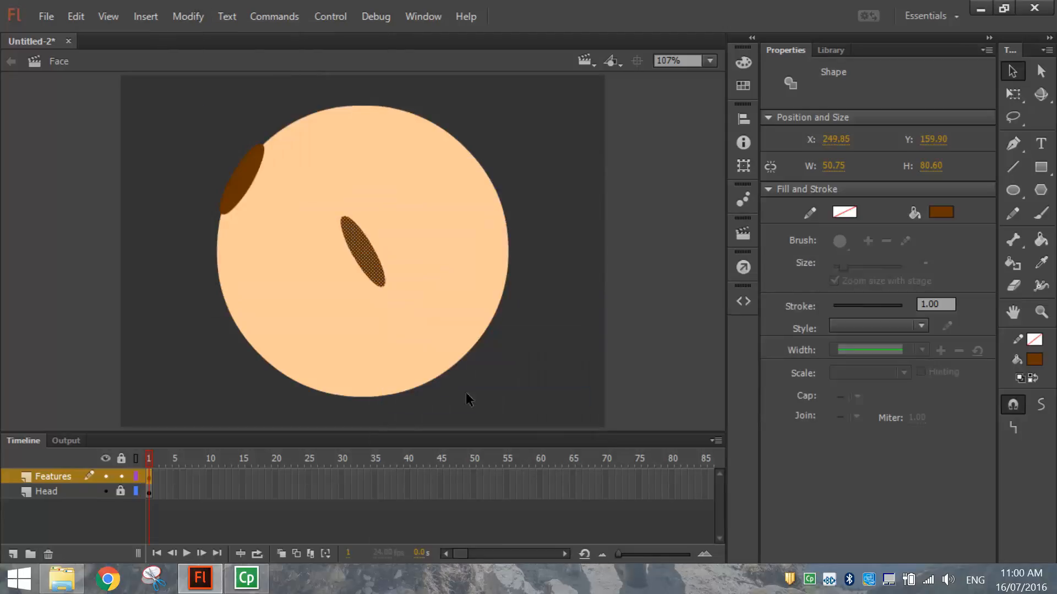
pyautogui.moveTo(389, 263)
pyautogui.mouseDown()
pyautogui.moveTo(385, 244)
pyautogui.moveTo(468, 207)
pyautogui.moveTo(486, 194)
pyautogui.moveTo(478, 190)
pyautogui.mouseUp()
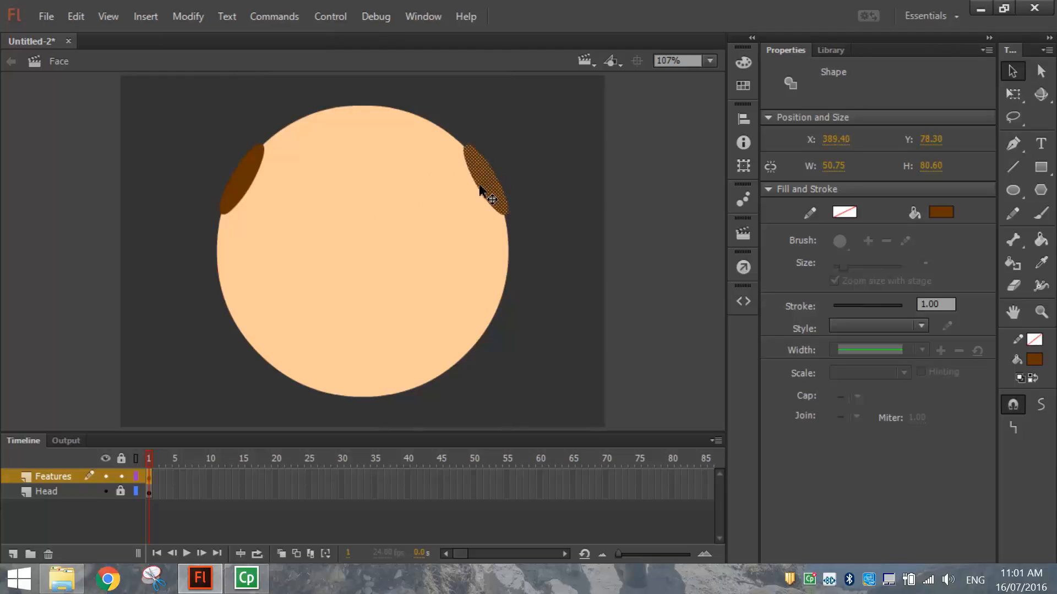
pyautogui.click(529, 177)
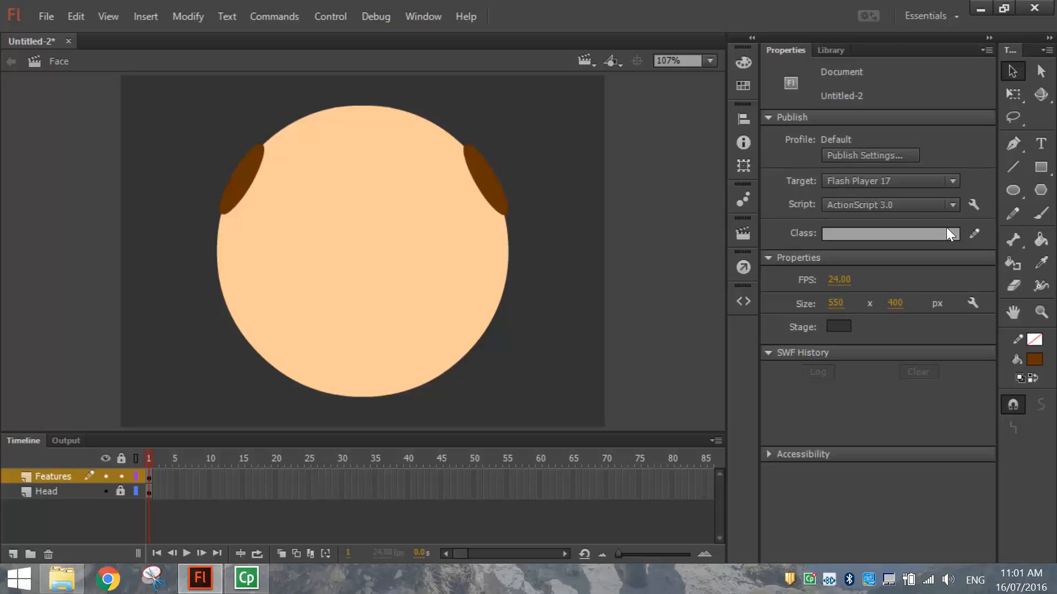
# Draw a black horizontal line across the lower face with the Line tool and bend it downward into a smile.
pyautogui.click(1012, 172)
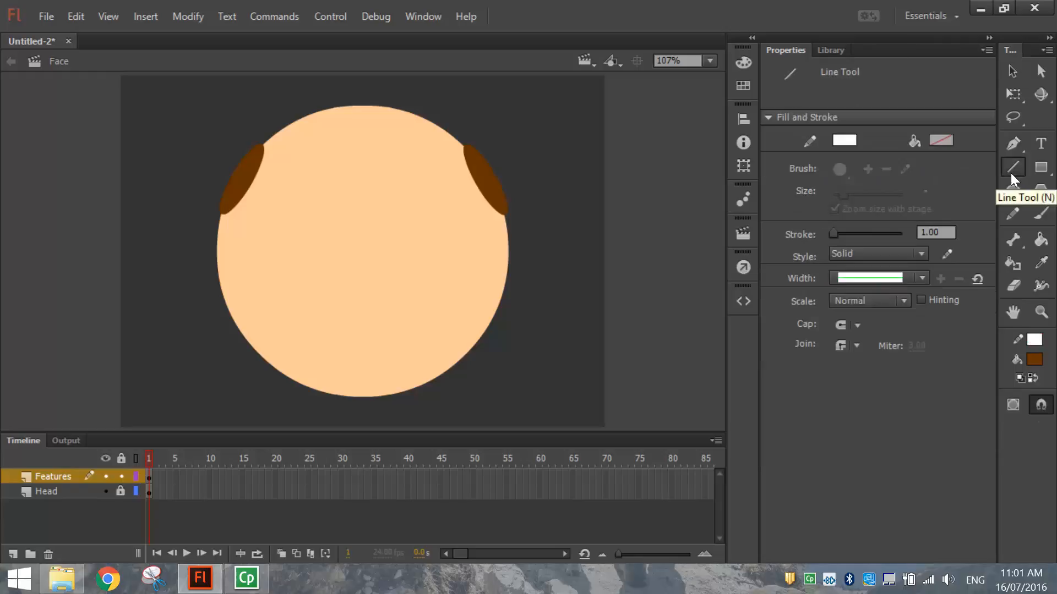
pyautogui.click(844, 140)
pyautogui.click(605, 193)
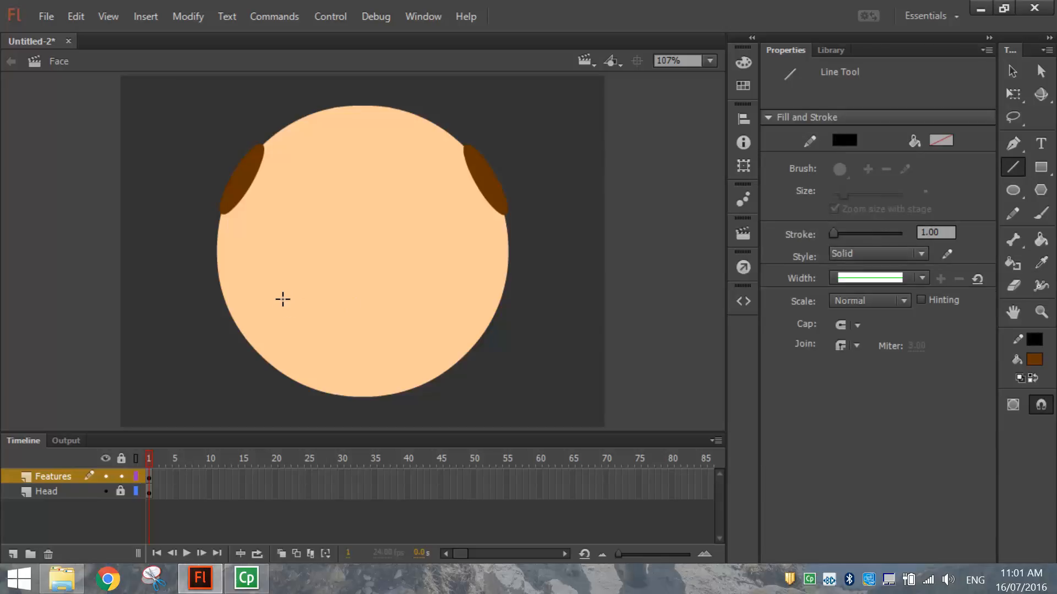
pyautogui.moveTo(272, 291); pyautogui.dragTo(468, 293)
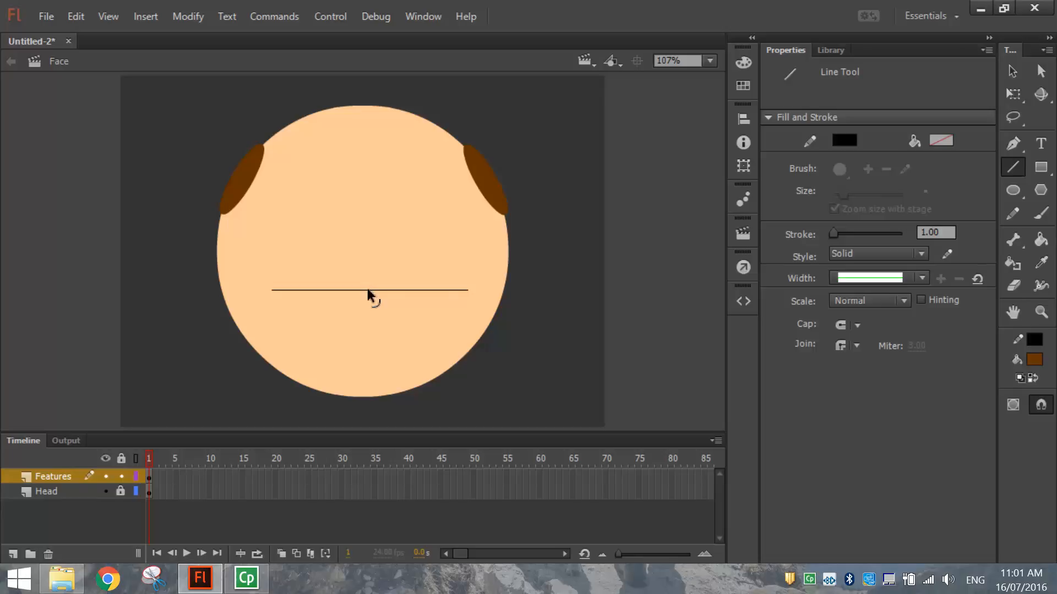
pyautogui.moveTo(368, 292); pyautogui.dragTo(367, 348)
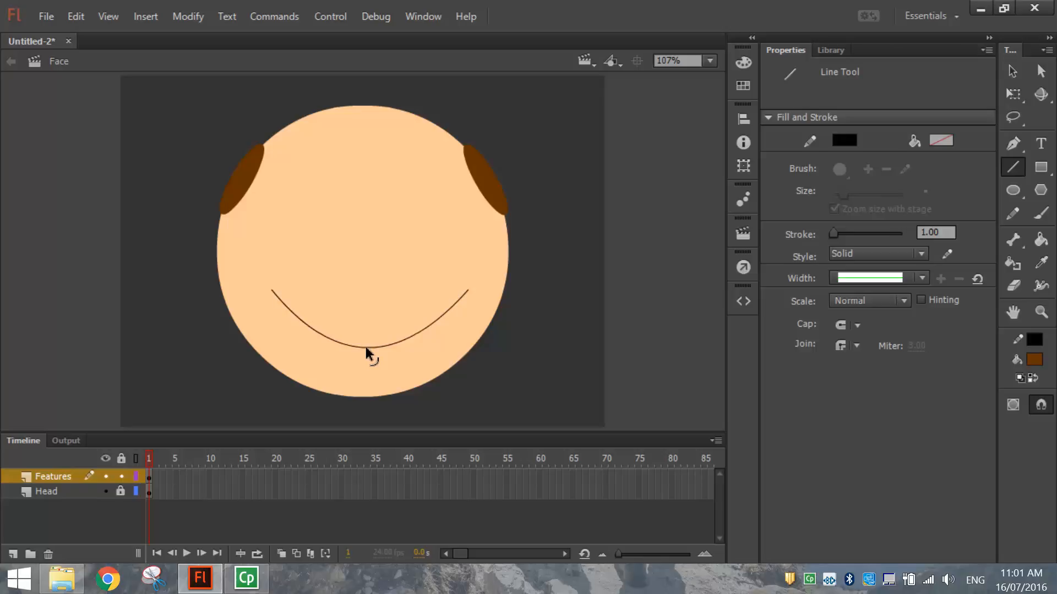
pyautogui.moveTo(364, 349); pyautogui.dragTo(362, 347)
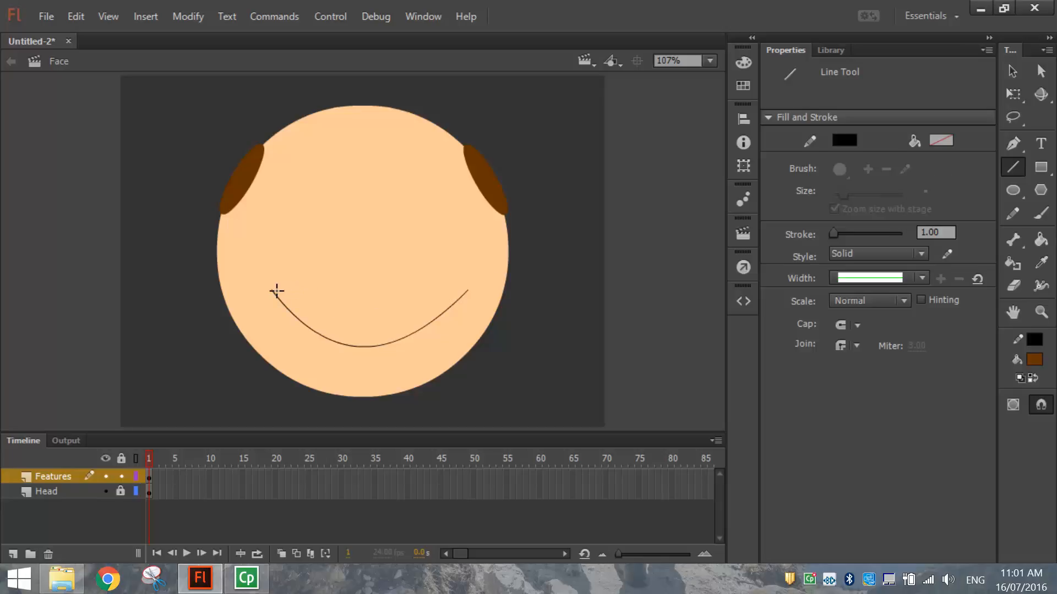
# Add two more lines between the smile's corners and curve each slightly downward to outline the upper teeth and mouth opening.
pyautogui.moveTo(271, 289); pyautogui.dragTo(468, 290)
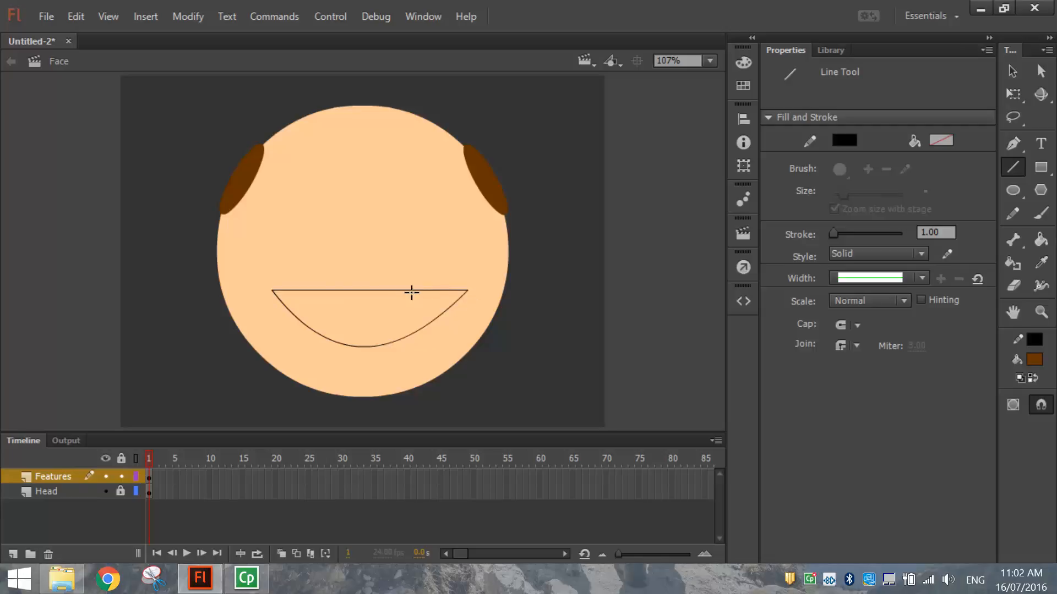
pyautogui.moveTo(391, 290); pyautogui.dragTo(385, 319)
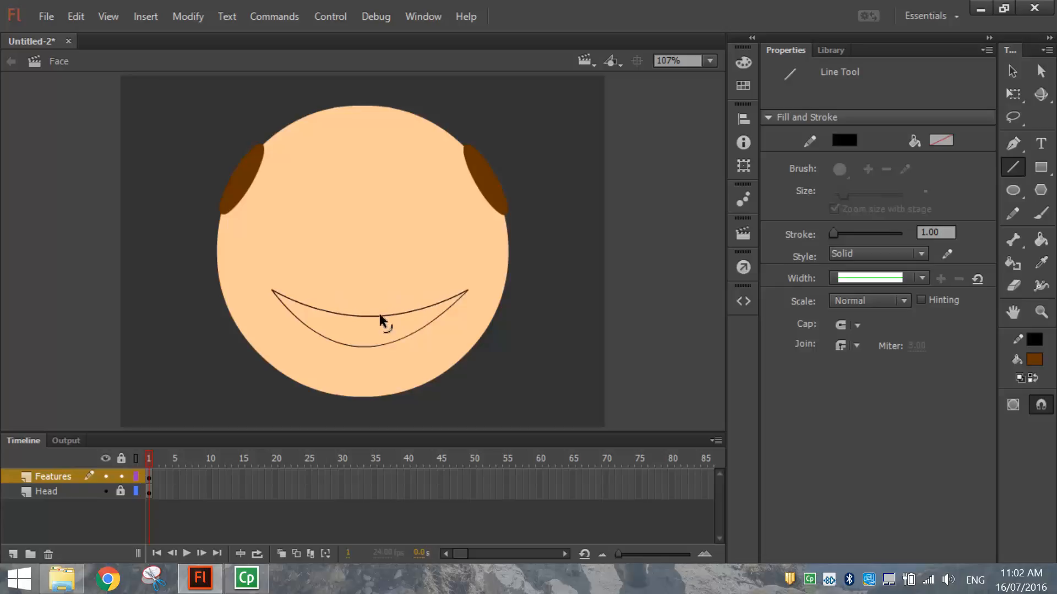
pyautogui.moveTo(273, 291); pyautogui.dragTo(463, 296)
pyautogui.moveTo(382, 292); pyautogui.dragTo(375, 303)
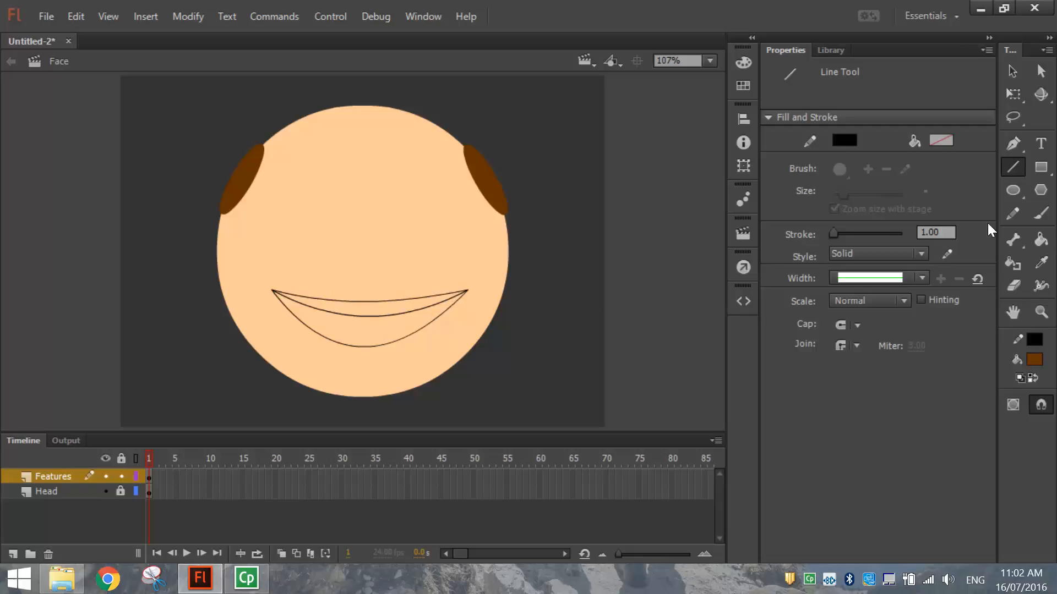
# Fill the teeth band with white and the mouth area below it with dark red #660000 using the Paint Bucket tool.
pyautogui.click(1041, 239)
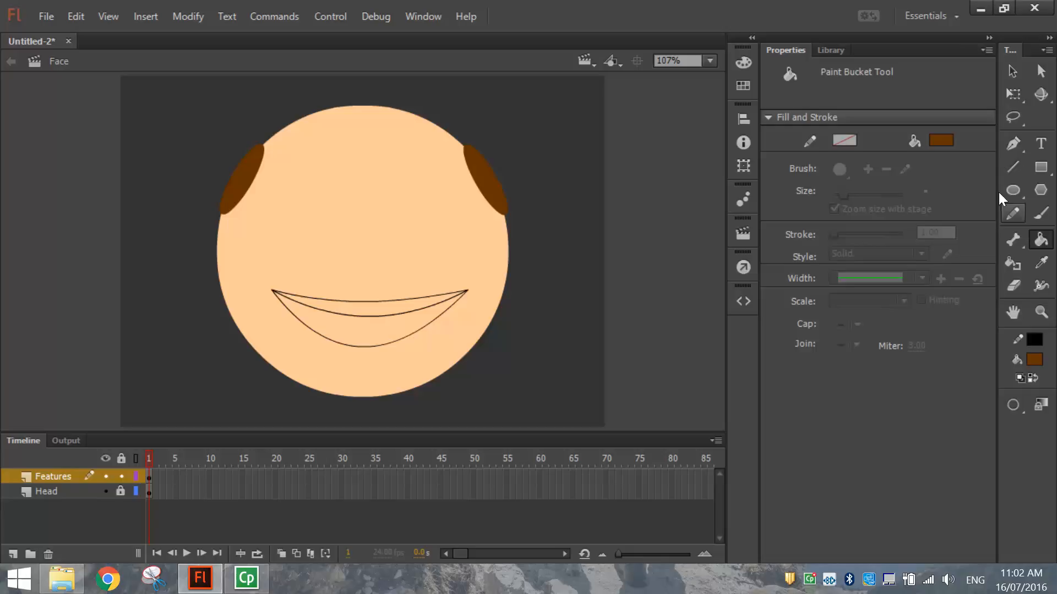
pyautogui.click(943, 141)
pyautogui.click(701, 252)
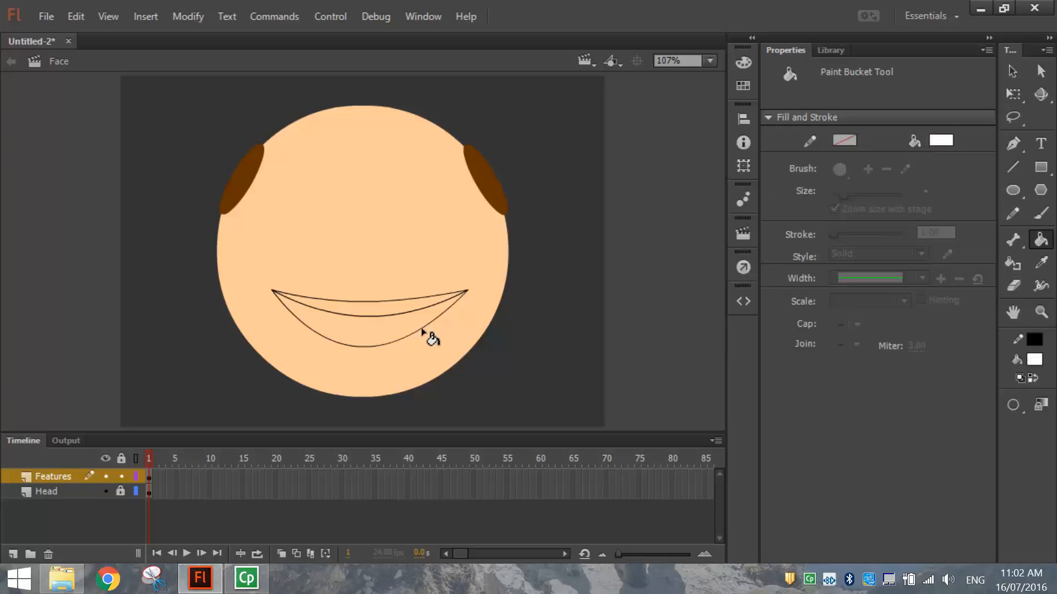
pyautogui.click(395, 308)
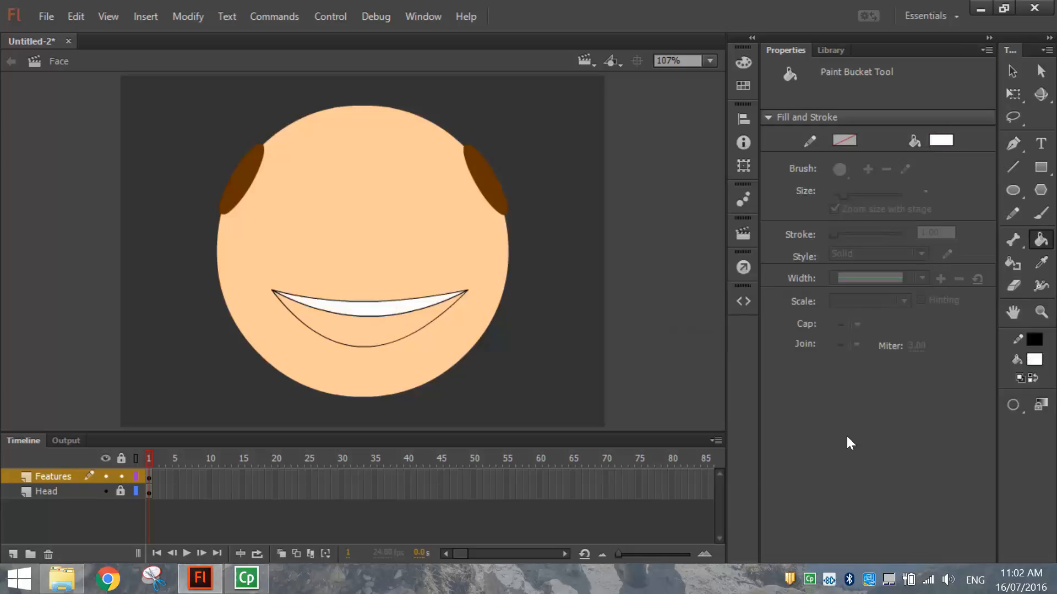
pyautogui.click(941, 141)
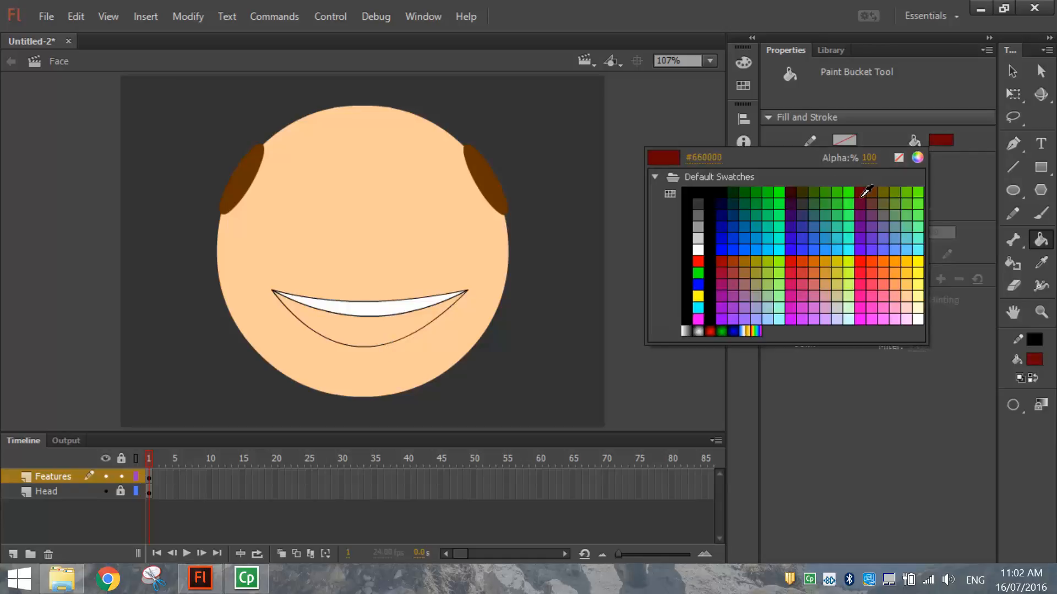
pyautogui.click(860, 193)
pyautogui.click(415, 329)
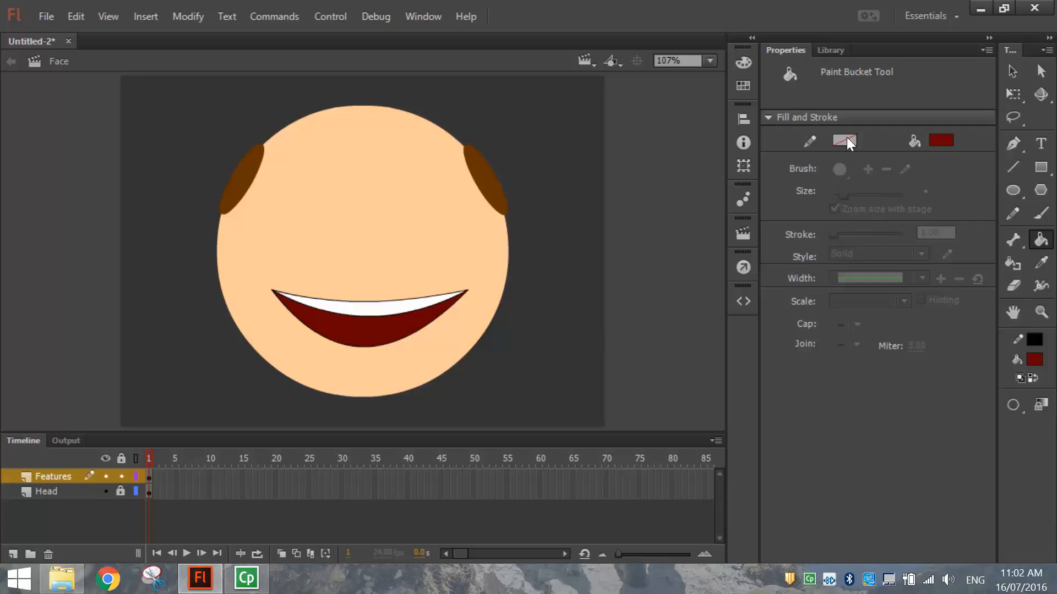
# Draw a black tongue outline of connected lines at the mouth's lower edge and bend them into two rounded lobes.
pyautogui.hotkey('ctrl', '=')
pyautogui.hotkey('ctrl', '=')
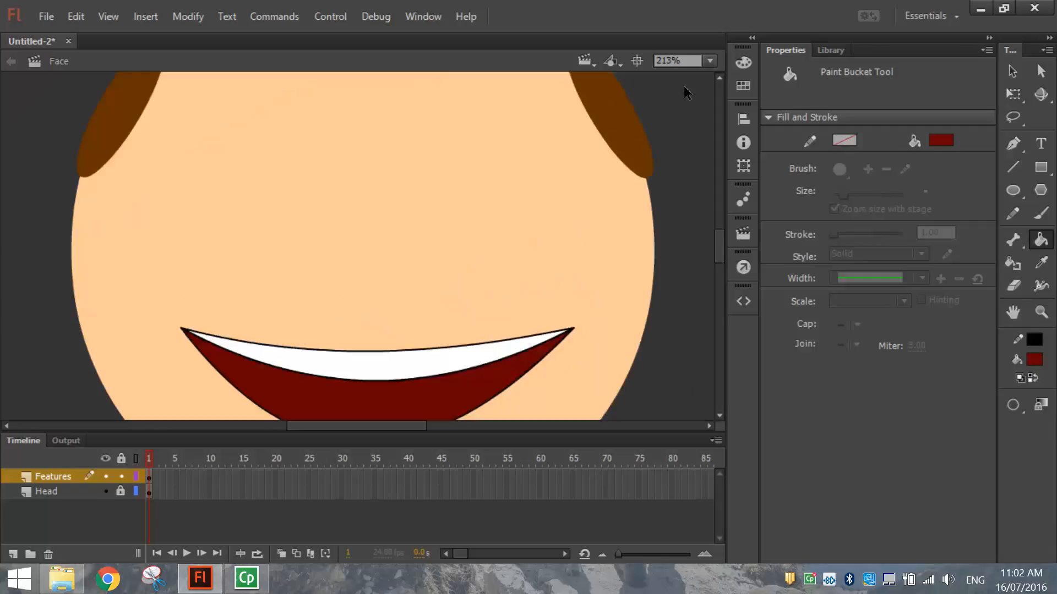
pyautogui.press('h')
pyautogui.moveTo(366, 374); pyautogui.dragTo(365, 118)
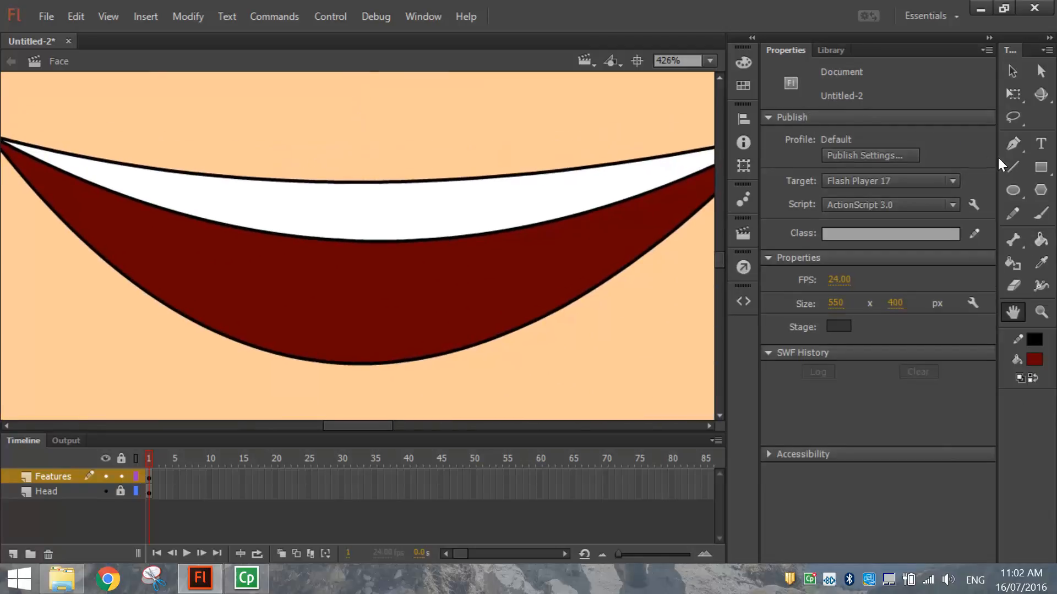
pyautogui.click(1013, 167)
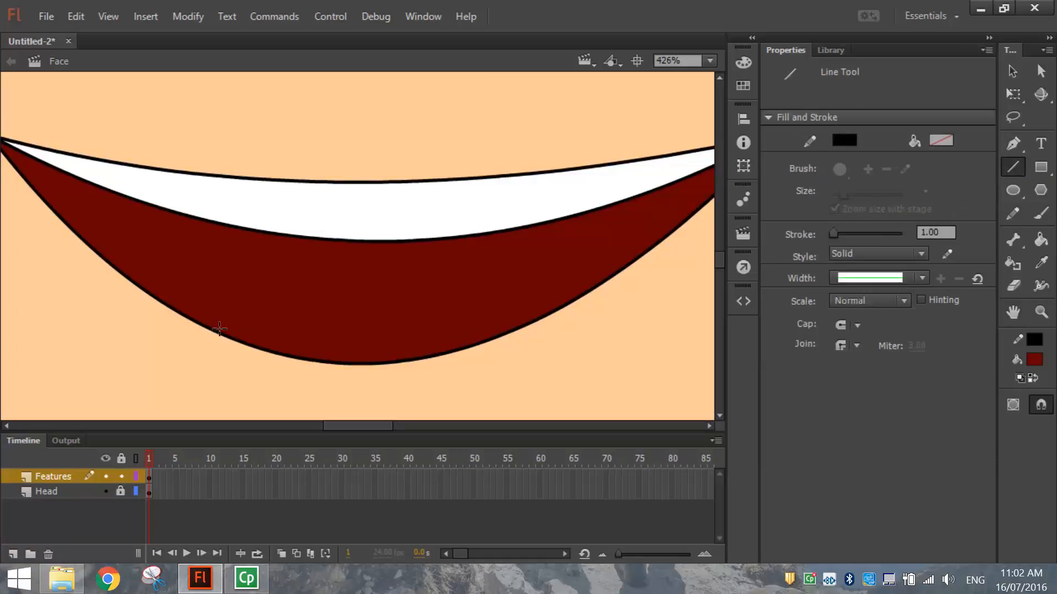
pyautogui.moveTo(225, 329)
pyautogui.mouseDown()
pyautogui.moveTo(261, 276)
pyautogui.moveTo(294, 304)
pyautogui.moveTo(358, 279)
pyautogui.moveTo(371, 307)
pyautogui.moveTo(367, 363)
pyautogui.mouseUp()
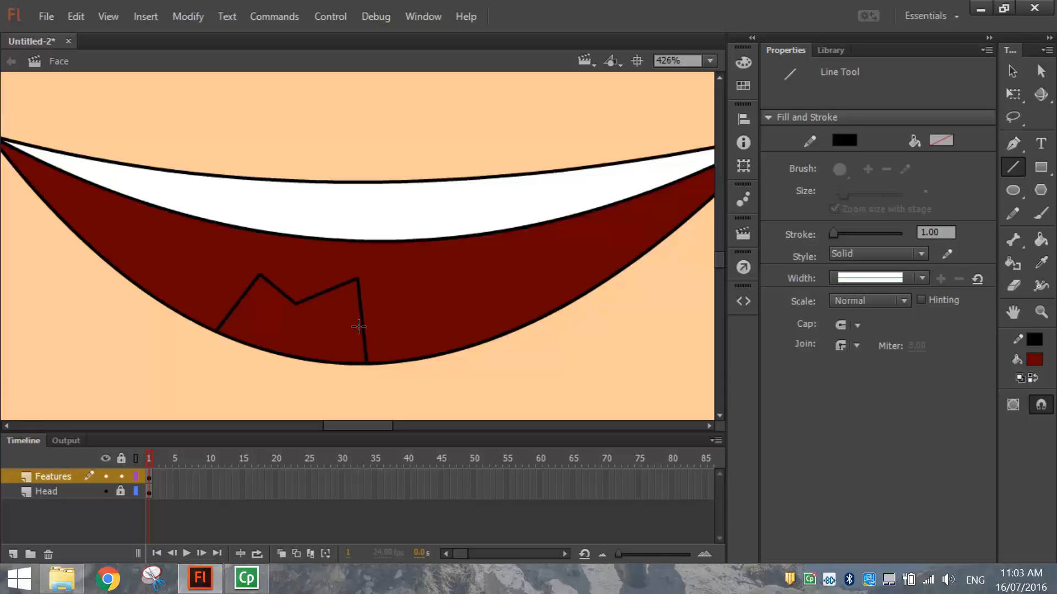
pyautogui.moveTo(365, 325); pyautogui.dragTo(377, 329)
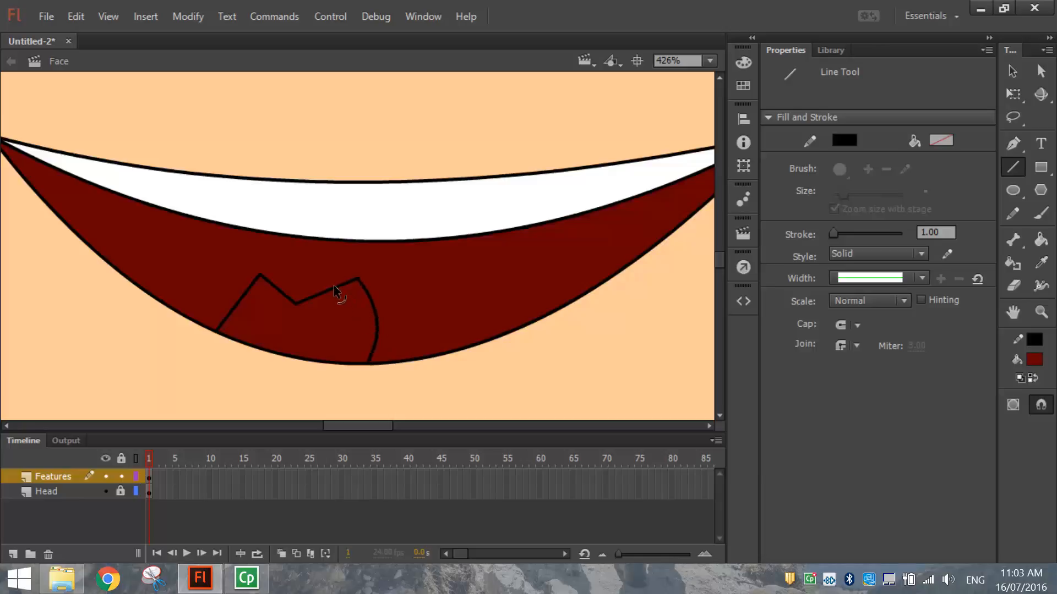
pyautogui.moveTo(336, 292); pyautogui.dragTo(224, 306)
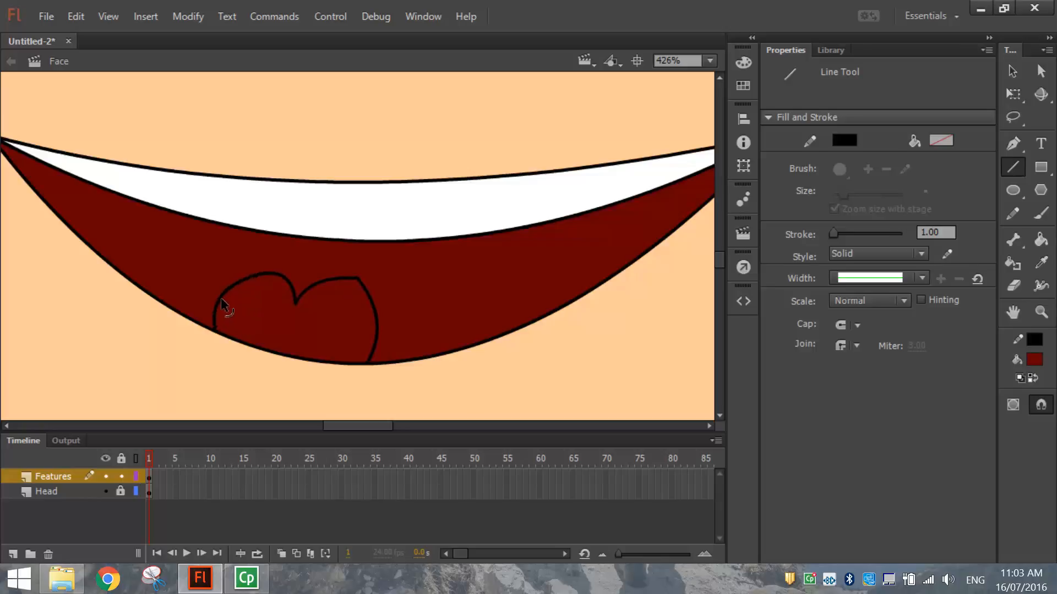
pyautogui.moveTo(358, 283); pyautogui.dragTo(362, 285)
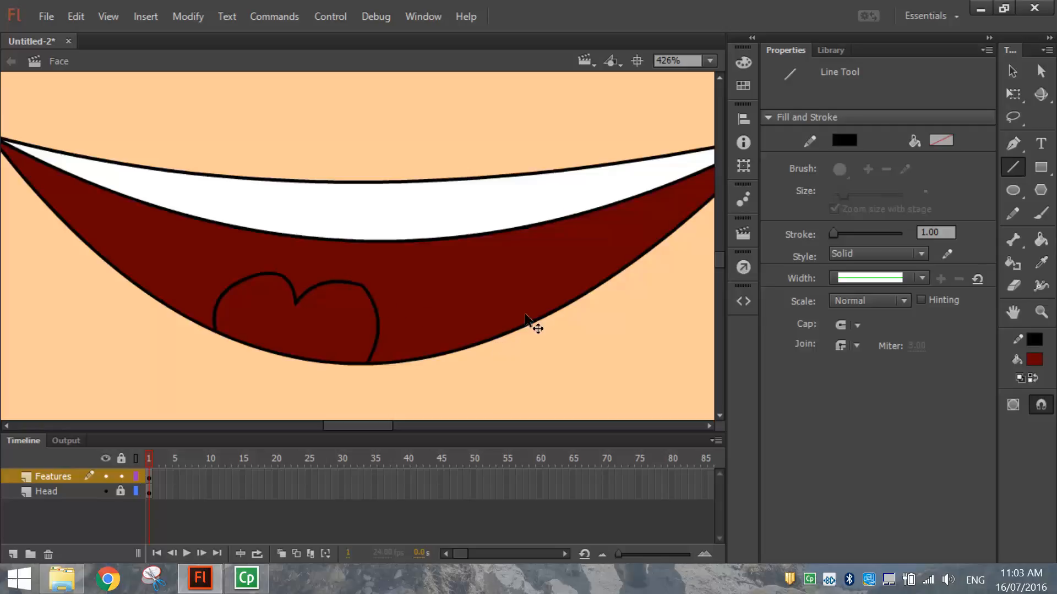
# Fill the tongue shape with a bright crimson red using the Paint Bucket tool.
pyautogui.click(1041, 239)
pyautogui.click(951, 142)
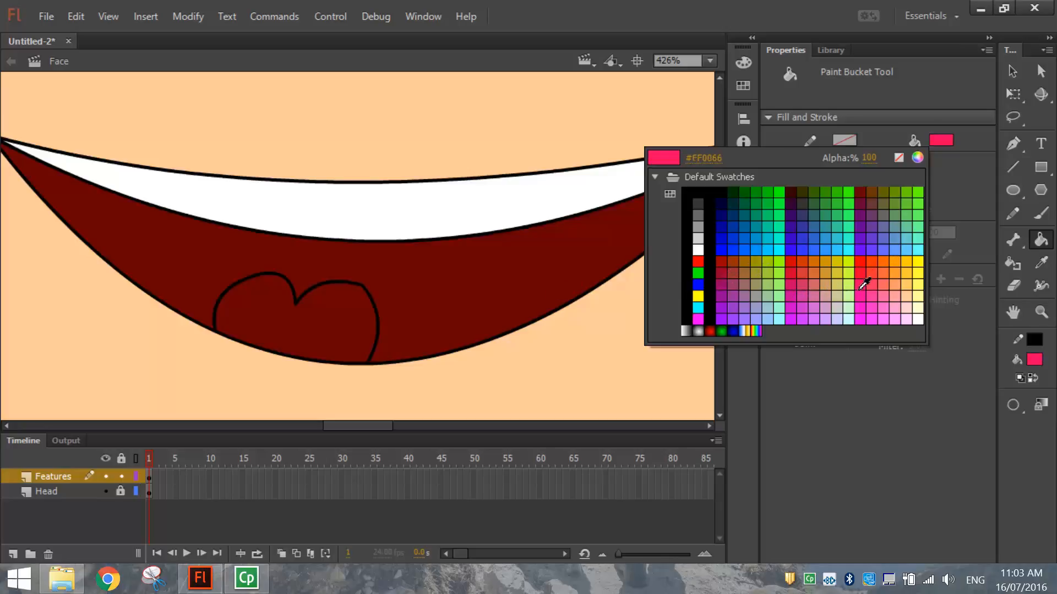
pyautogui.click(794, 279)
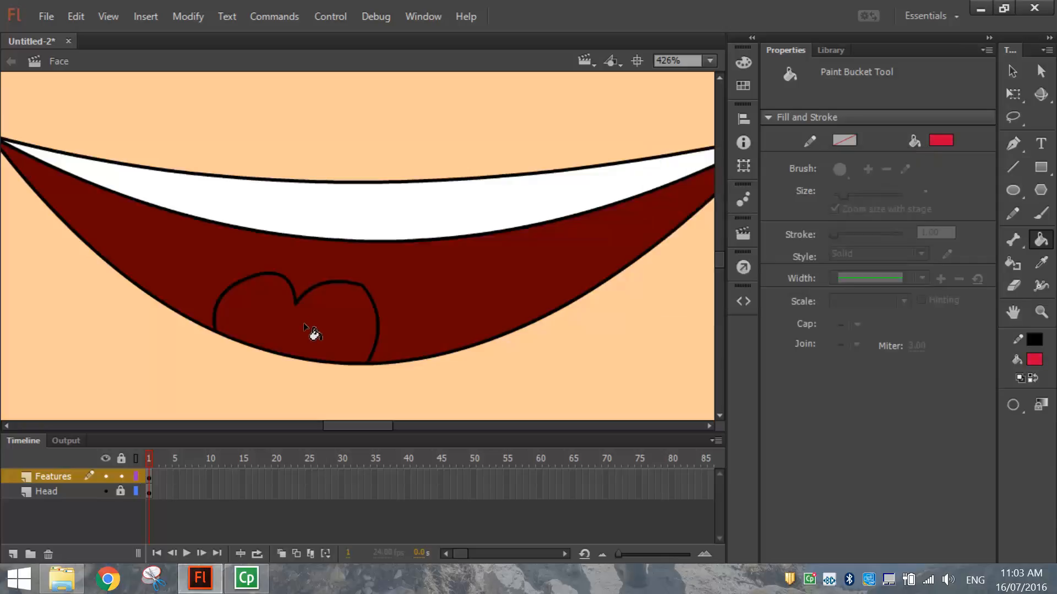
pyautogui.click(312, 333)
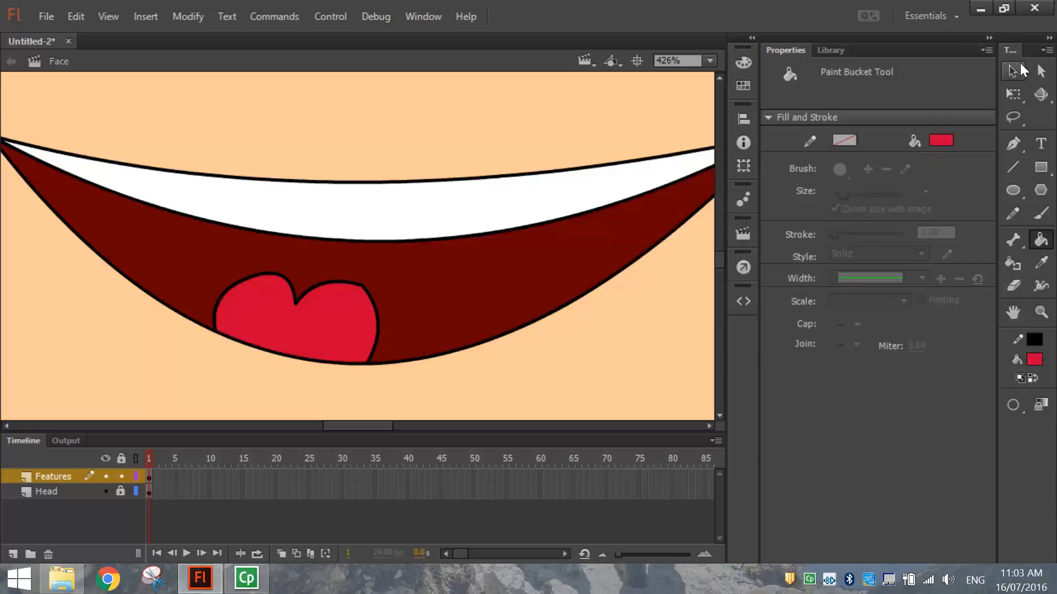
# Draw a curved black nose outline in the middle of the face above the mouth using the Line tool.
pyautogui.click(1018, 64)
pyautogui.click(710, 61)
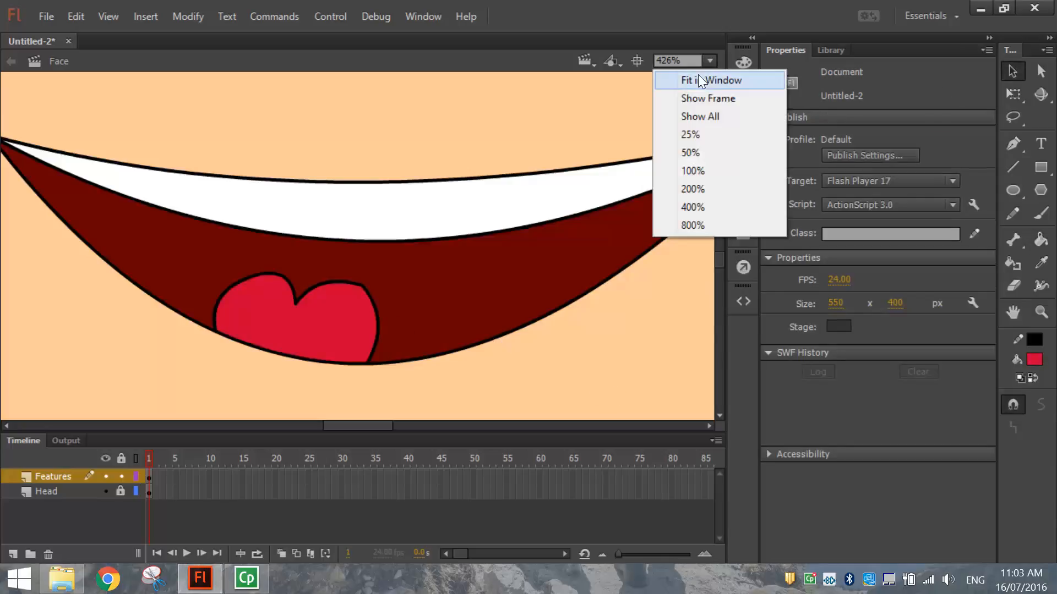
pyautogui.click(696, 79)
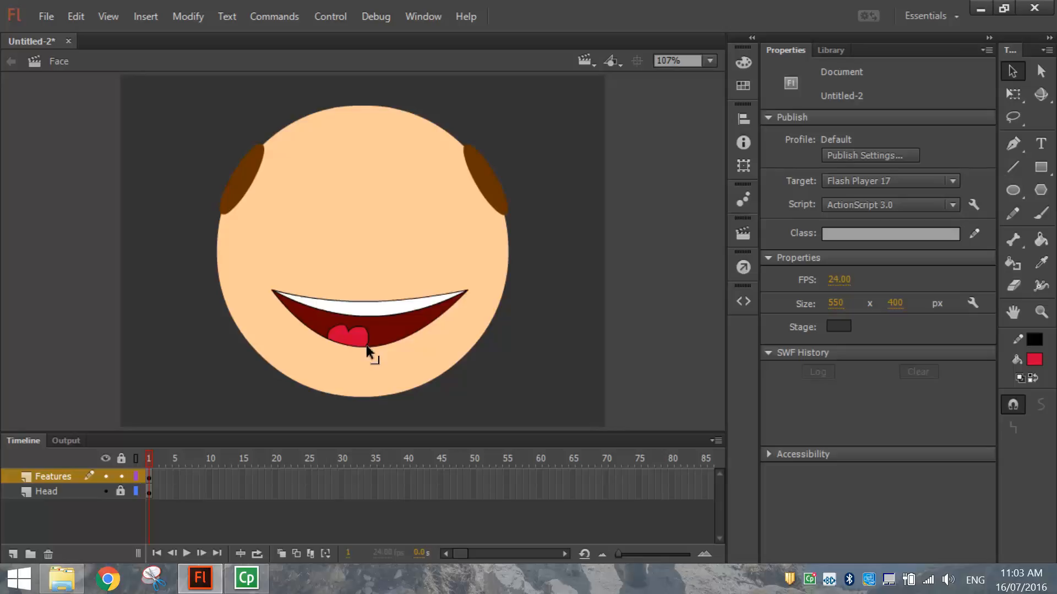
pyautogui.moveTo(368, 346); pyautogui.dragTo(373, 348)
pyautogui.click(1014, 170)
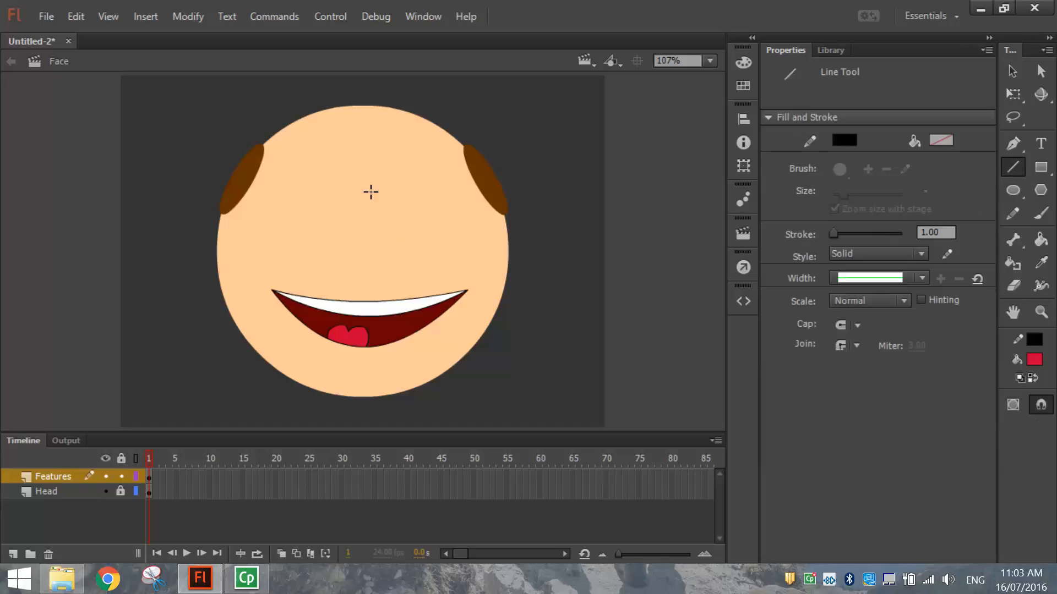
pyautogui.moveTo(372, 201)
pyautogui.mouseDown()
pyautogui.moveTo(376, 284)
pyautogui.moveTo(371, 264)
pyautogui.moveTo(334, 289)
pyautogui.mouseUp()
pyautogui.moveTo(371, 282); pyautogui.dragTo(379, 273)
# Draw a white circular eye with a black outline, about 62 px across, on the face to the left of the nose.
pyautogui.click(1012, 192)
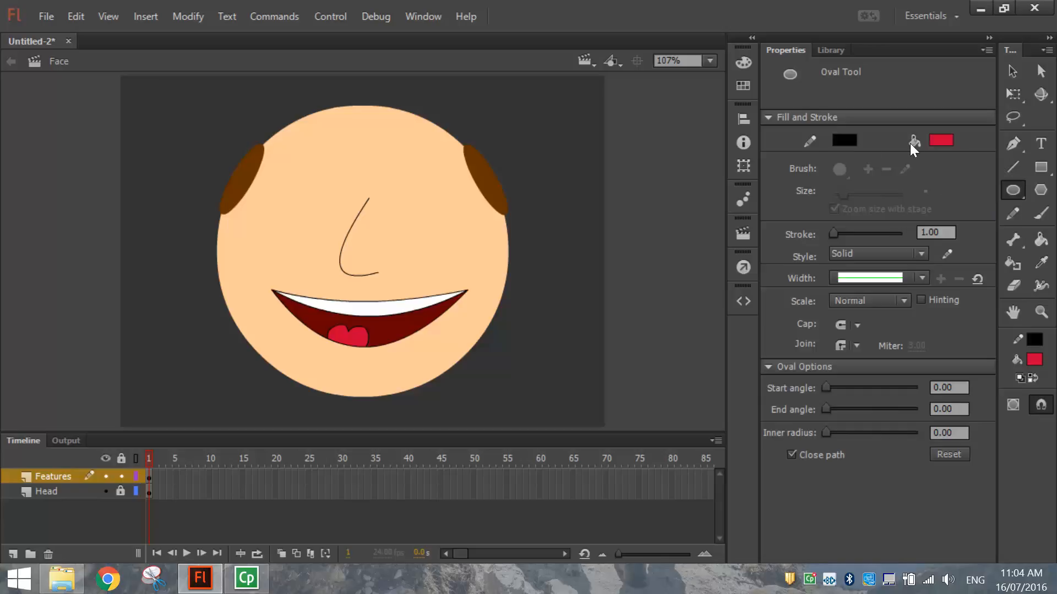
pyautogui.click(941, 140)
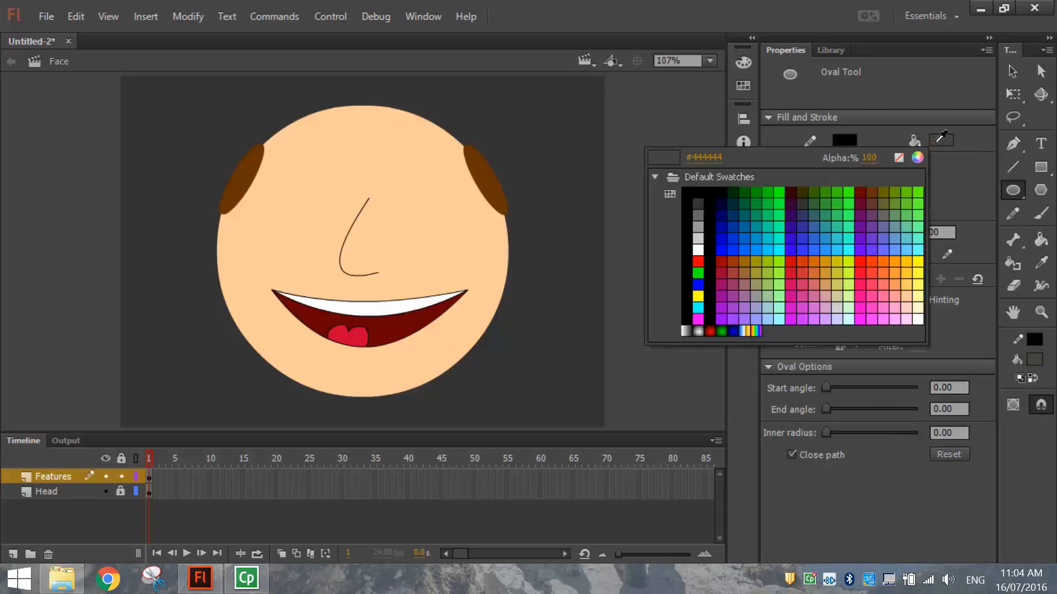
pyautogui.click(698, 251)
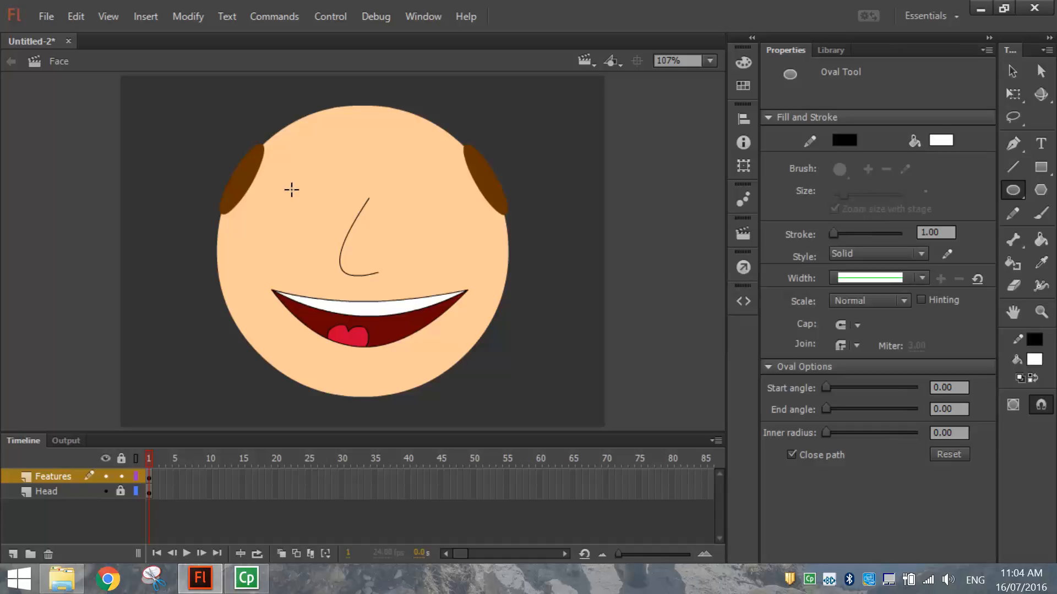
pyautogui.moveTo(289, 177)
pyautogui.mouseDown()
pyautogui.moveTo(330, 215)
pyautogui.moveTo(335, 235)
pyautogui.mouseUp()
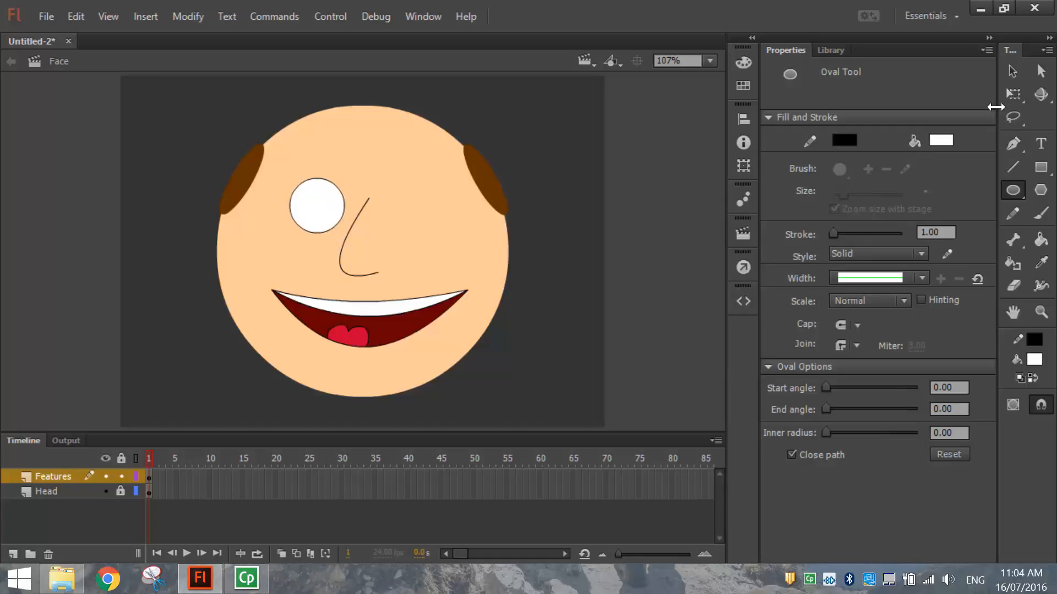
# Copy the white eye with its outline, paste it, and place the copy level with the original to the right of the nose.
pyautogui.click(1006, 72)
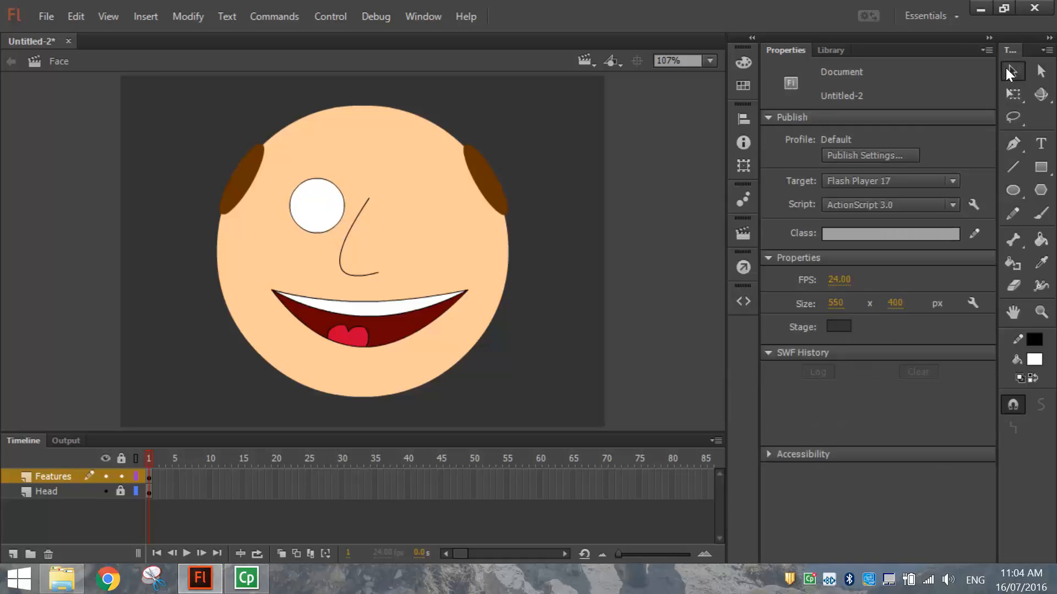
pyautogui.click(312, 204)
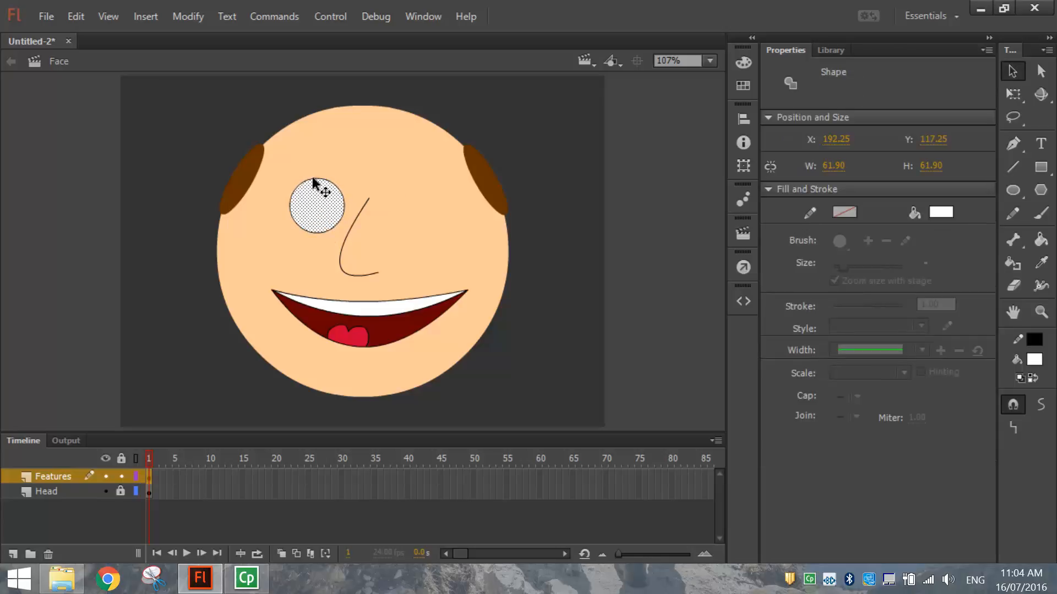
pyautogui.doubleClick(319, 194)
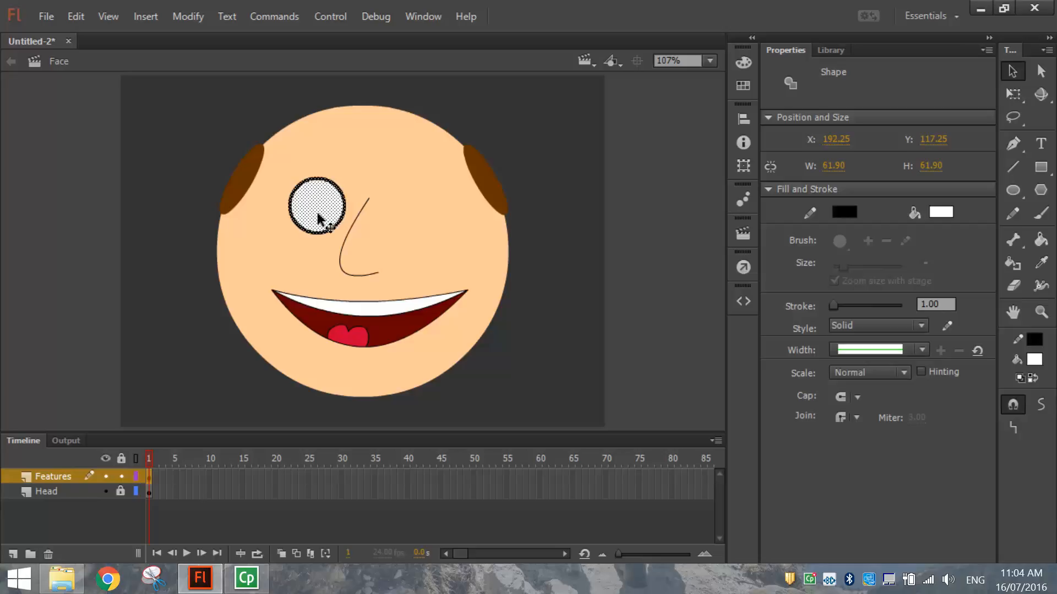
pyautogui.click(74, 12)
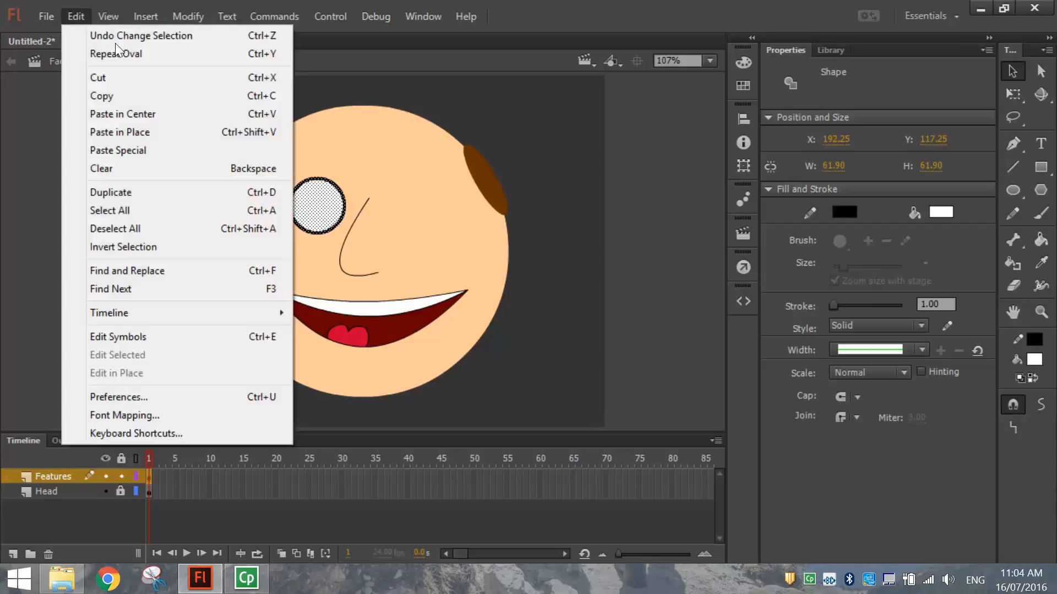
pyautogui.click(169, 96)
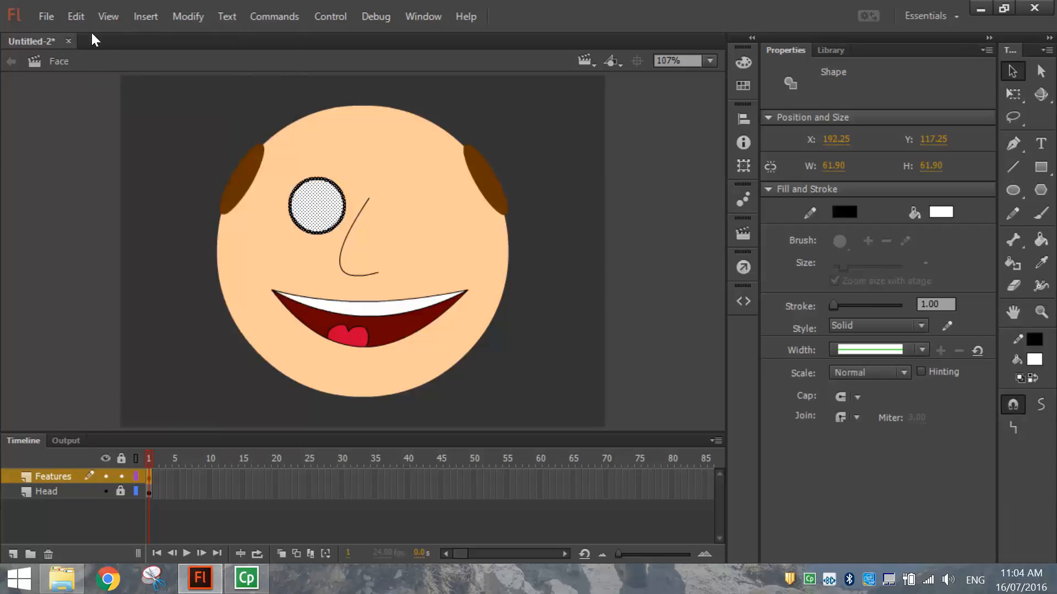
pyautogui.click(73, 23)
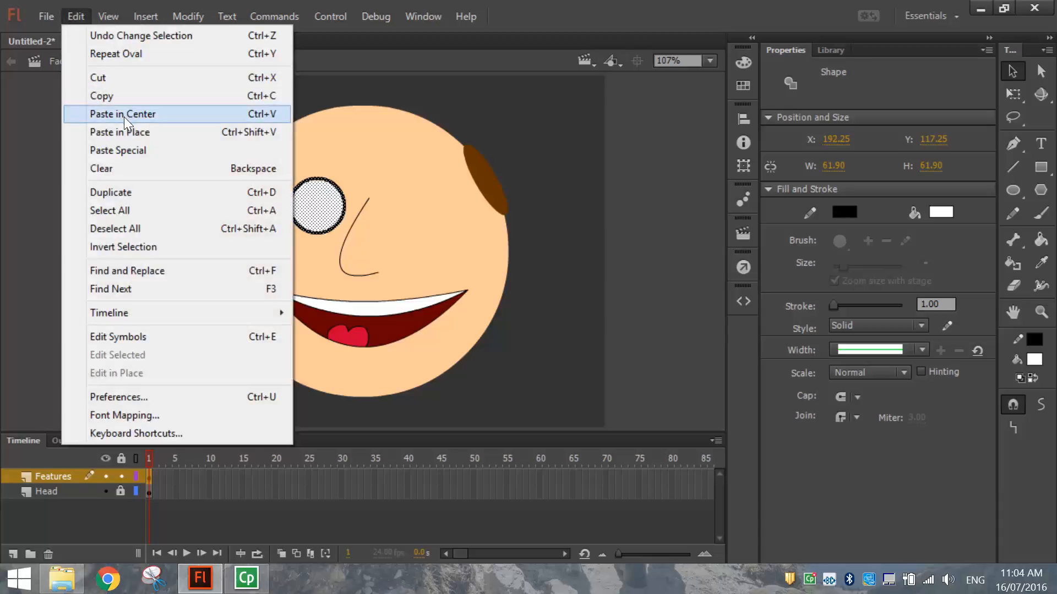
pyautogui.click(128, 116)
pyautogui.moveTo(361, 262); pyautogui.dragTo(405, 217)
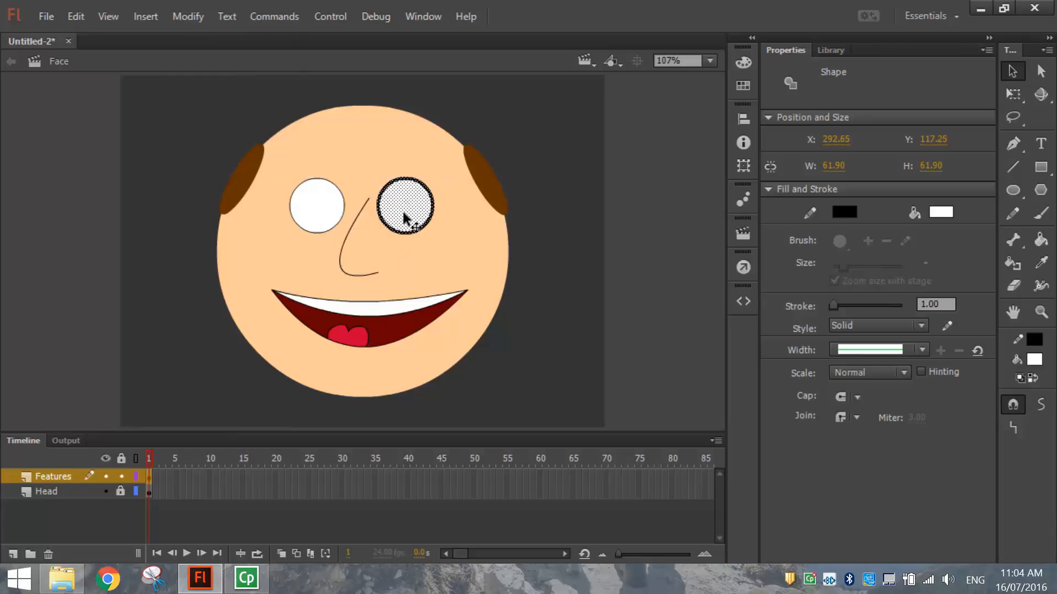
pyautogui.click(654, 188)
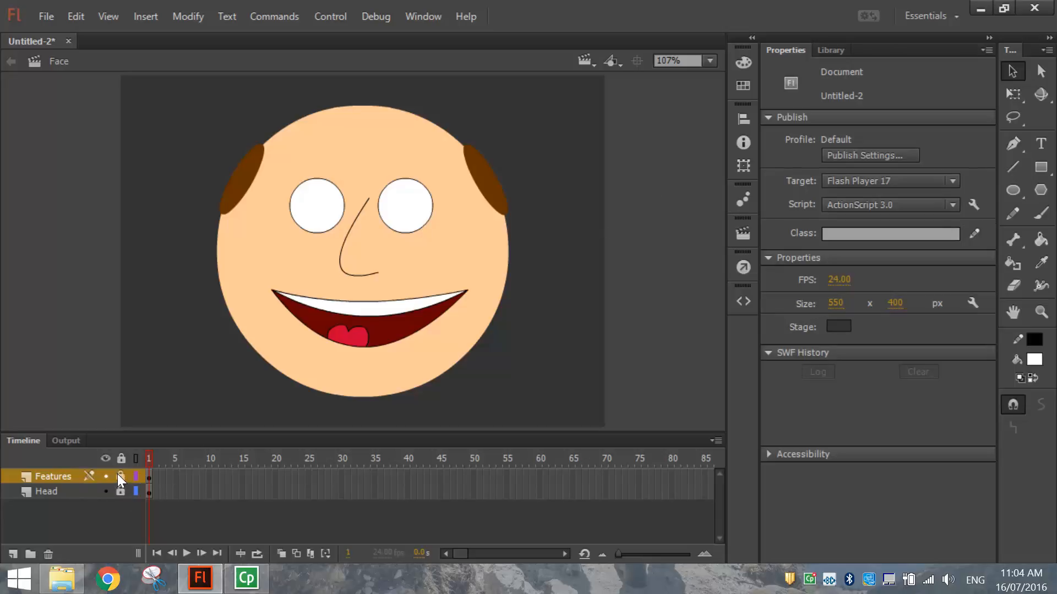
# With the Features layer locked, add a new layer above it named Eyes.
pyautogui.click(13, 555)
pyautogui.doubleClick(49, 474)
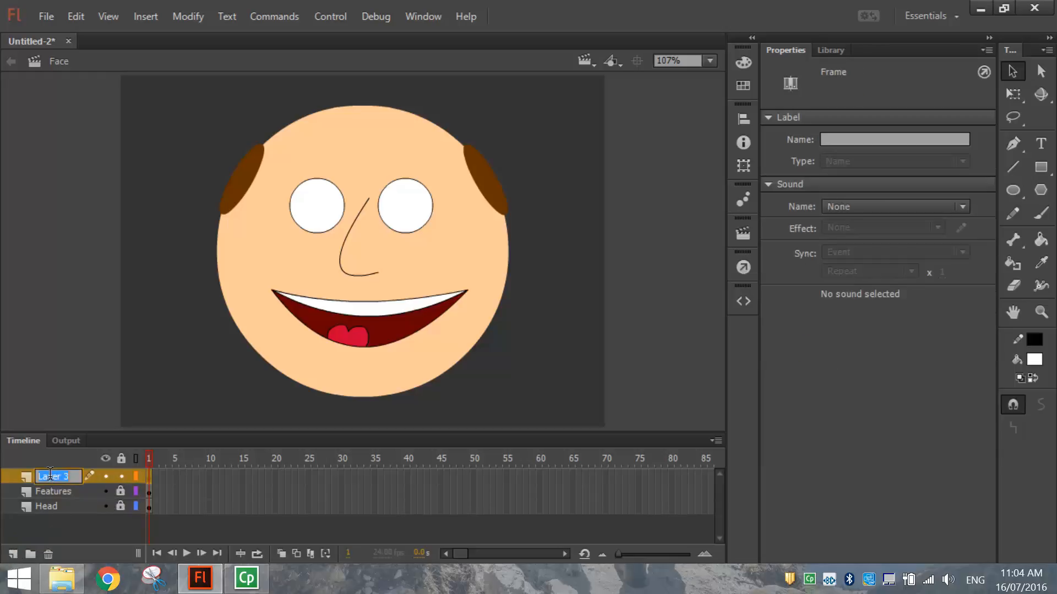
pyautogui.write('Eyes')
pyautogui.click(1012, 72)
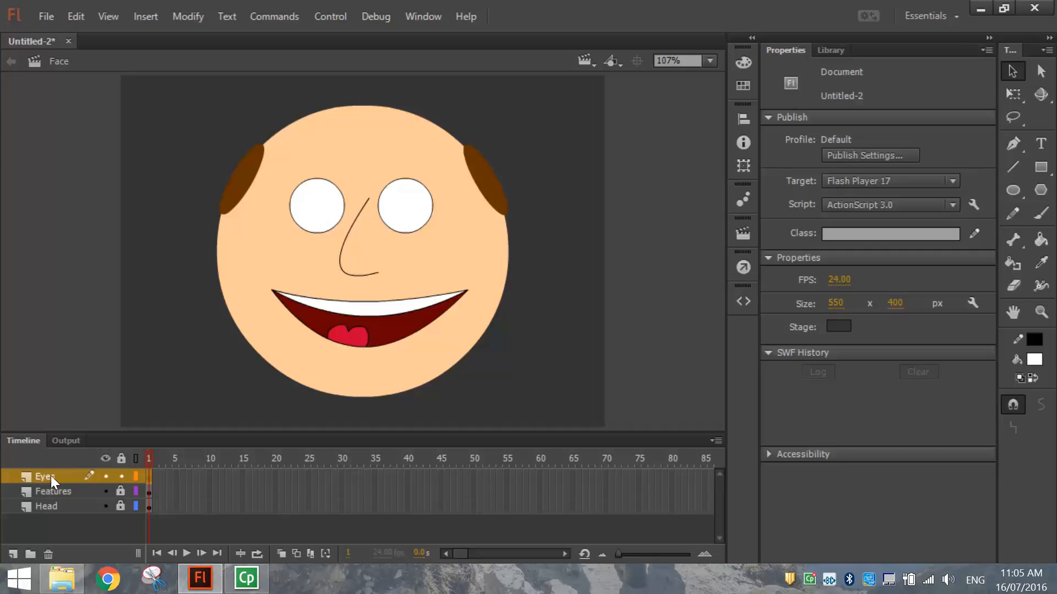
# Draw a black pupil with no stroke, about 15 px across, inside the left eye on the Eyes layer.
pyautogui.click(1009, 195)
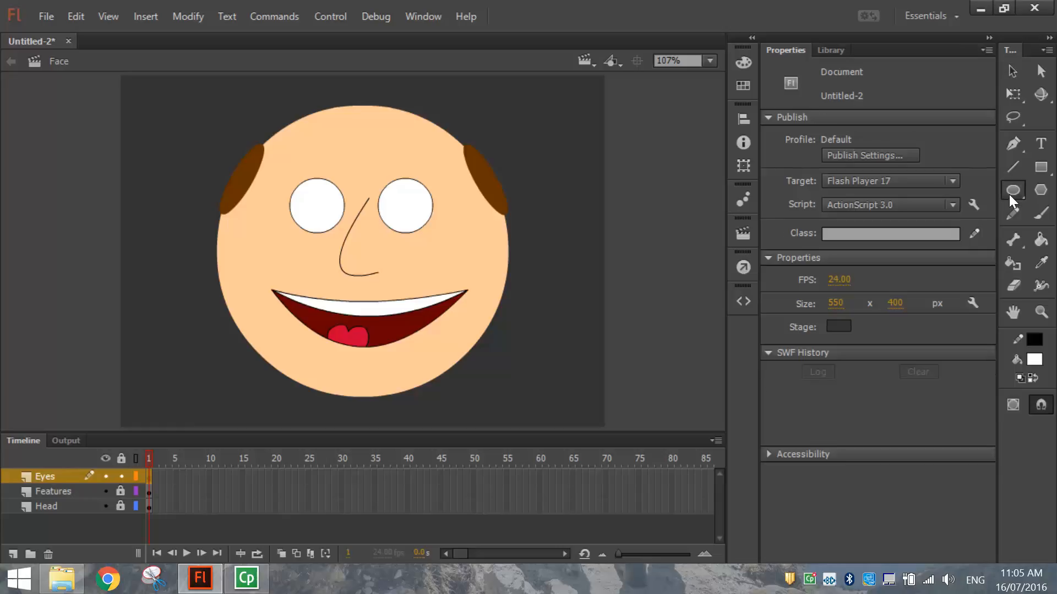
pyautogui.click(848, 151)
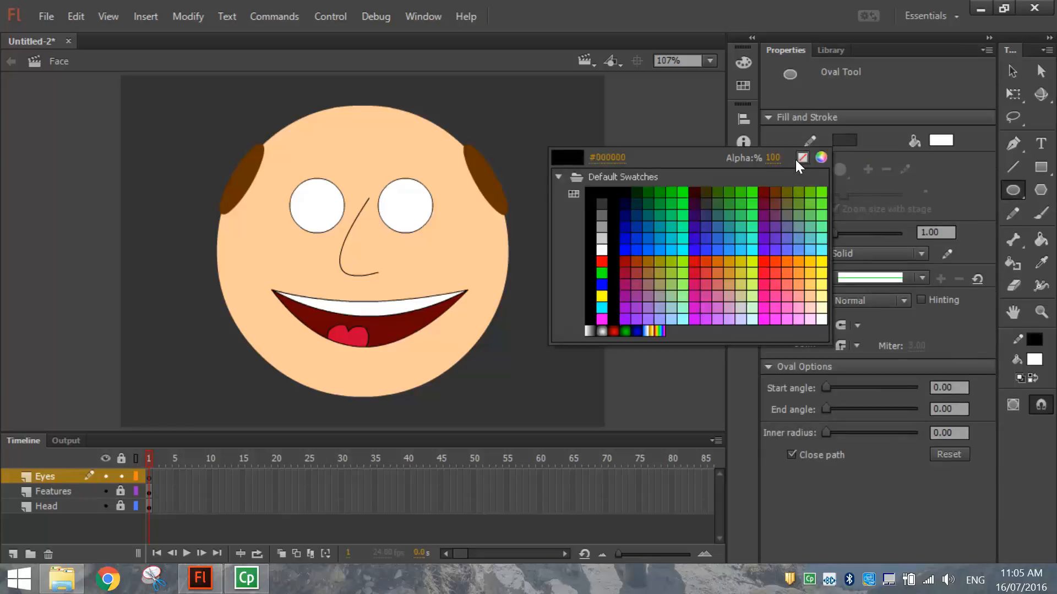
pyautogui.click(803, 158)
pyautogui.click(940, 141)
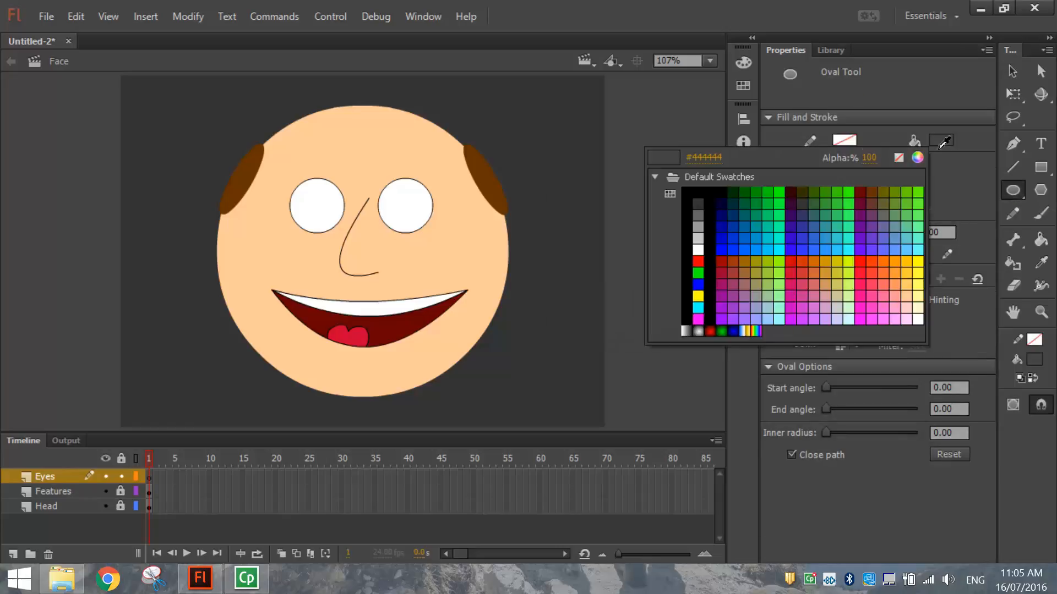
pyautogui.click(692, 190)
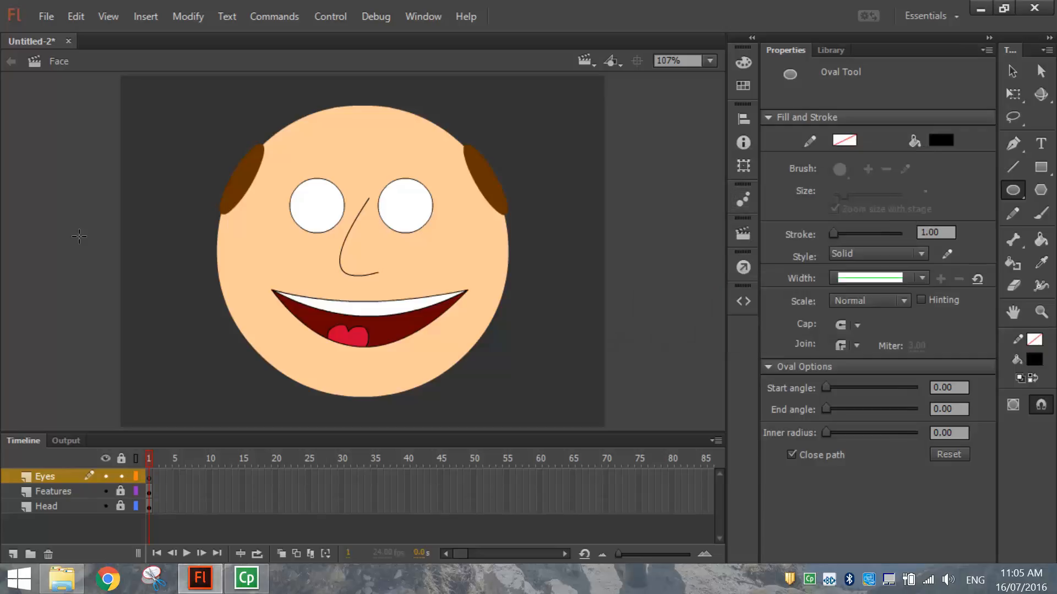
pyautogui.moveTo(307, 202); pyautogui.dragTo(295, 215)
# Duplicate the pupil into the matching position inside the right eye at the same height.
pyautogui.click(1008, 71)
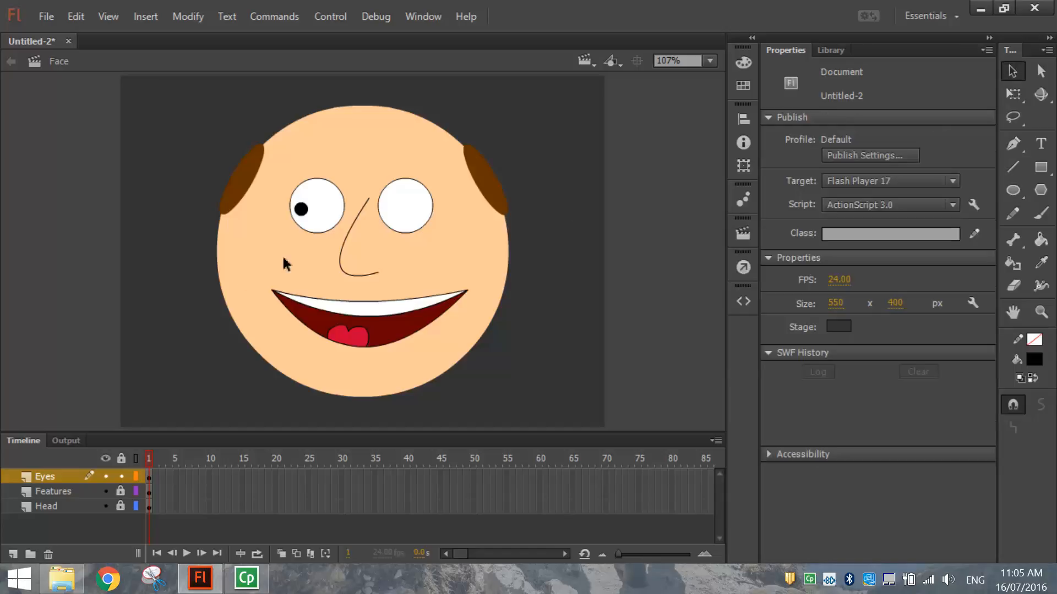
pyautogui.click(304, 209)
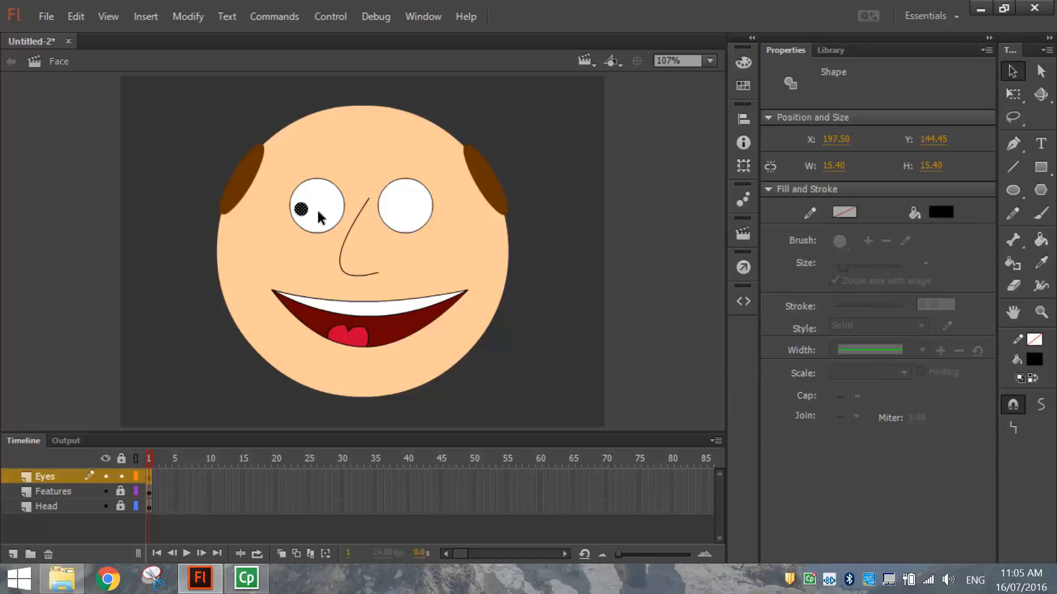
pyautogui.moveTo(303, 210); pyautogui.dragTo(391, 212)
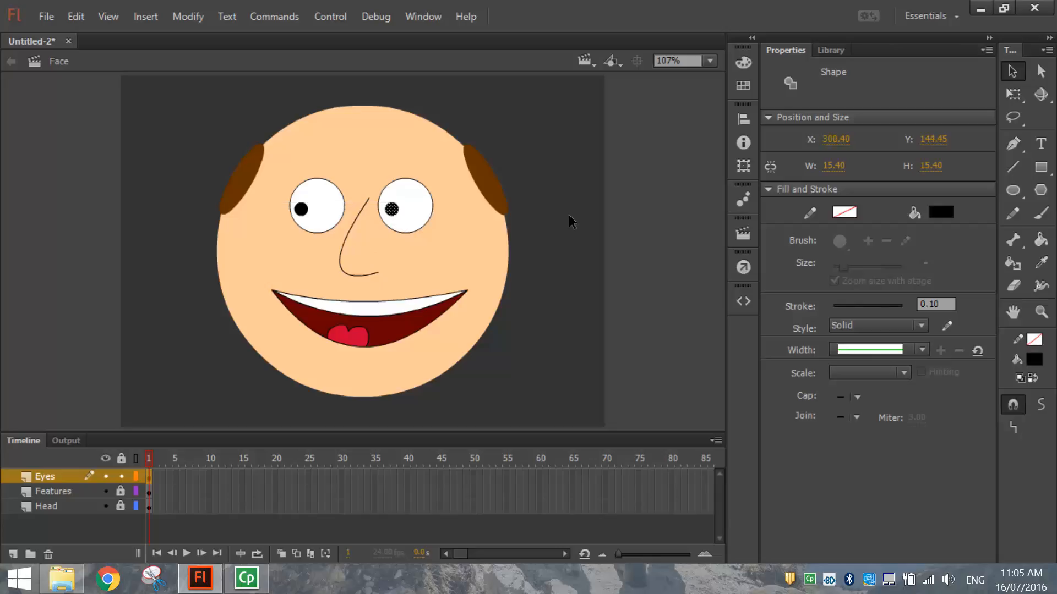
pyautogui.click(645, 219)
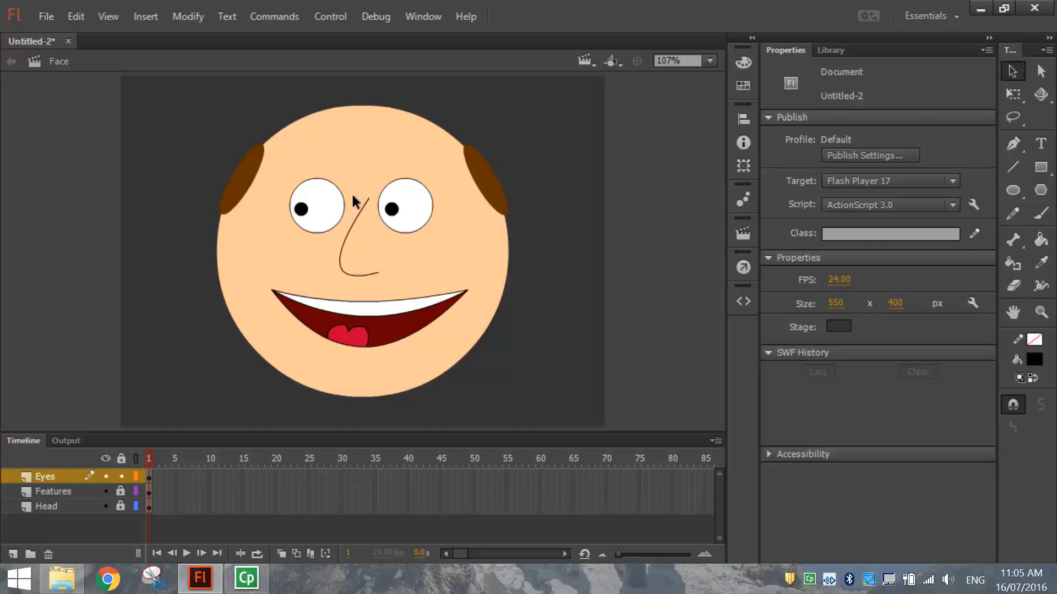
# Convert both pupils on the Eyes layer into one Movie Clip symbol named eyes.
pyautogui.scroll(2, 341, 212)
pyautogui.scroll(3, 278, 127)
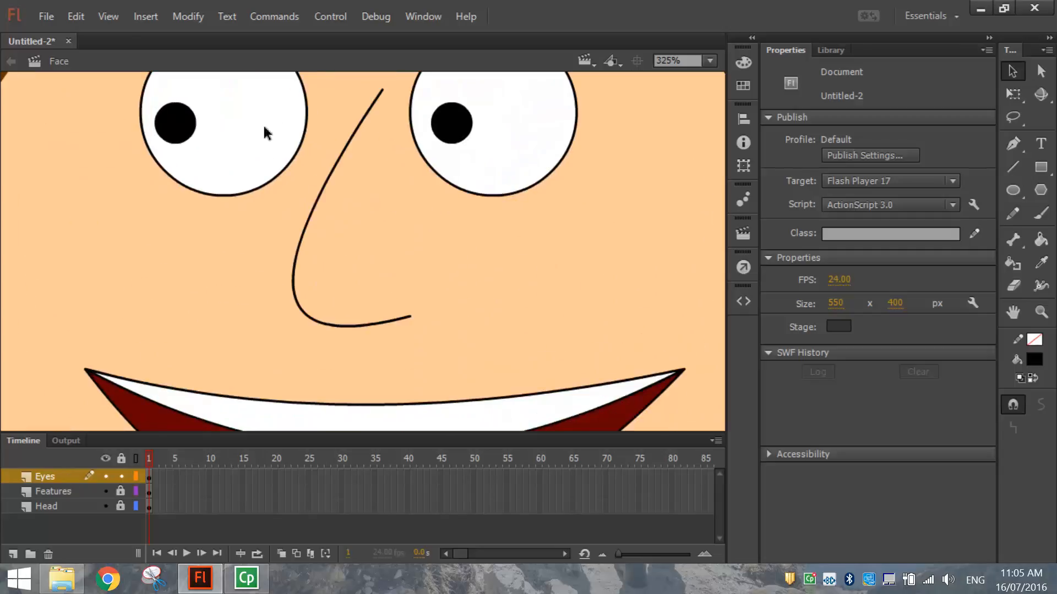
pyautogui.click(64, 474)
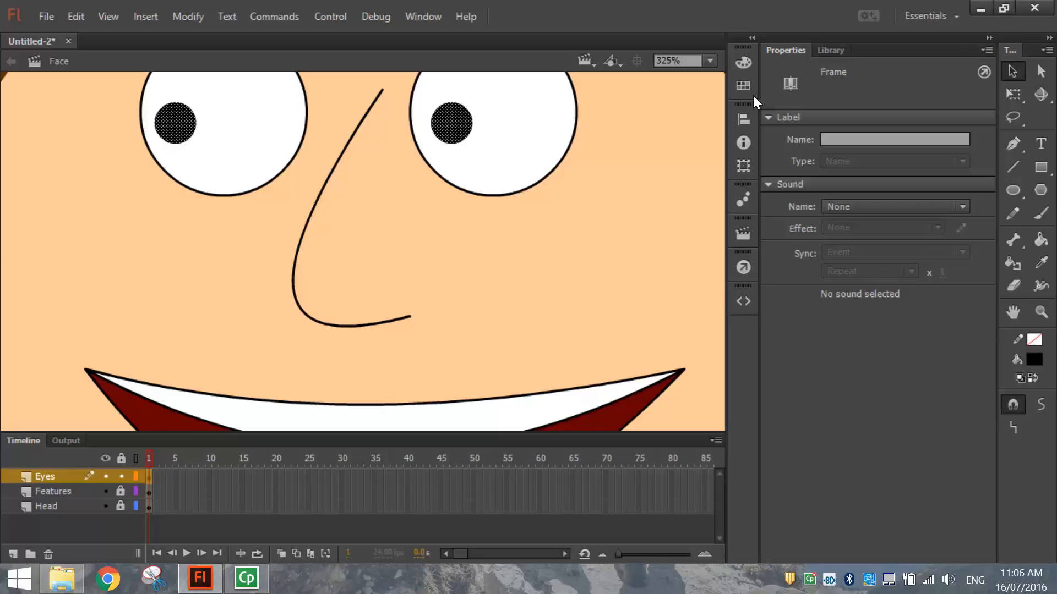
pyautogui.click(194, 14)
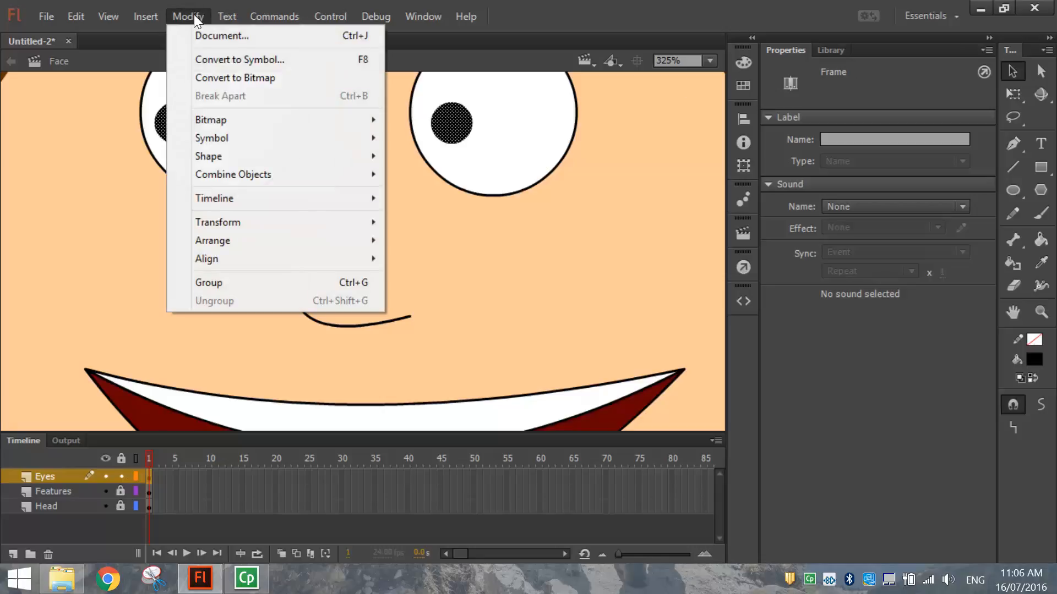
pyautogui.click(317, 65)
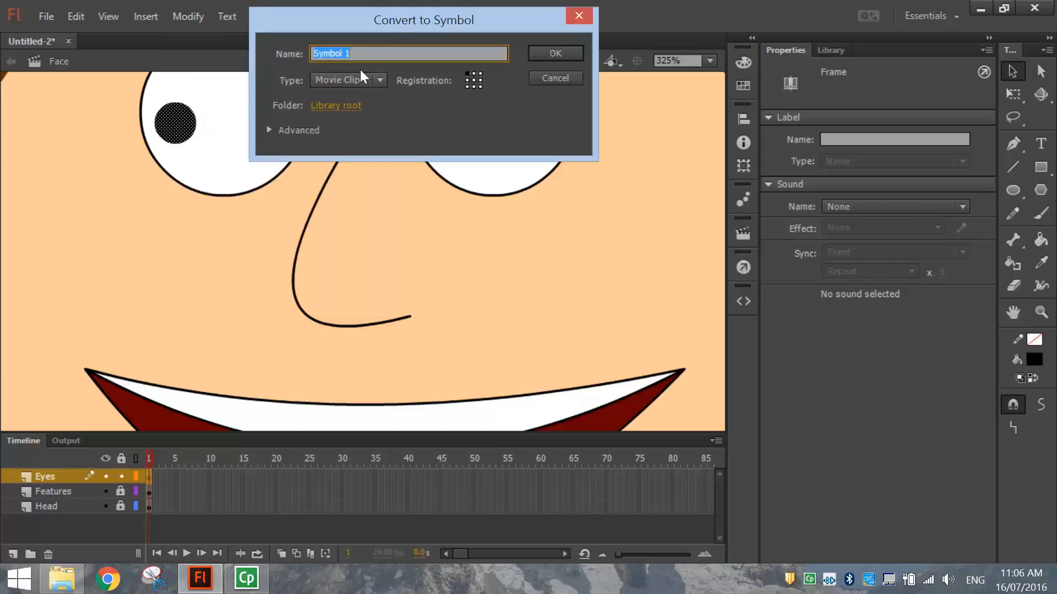
pyautogui.moveTo(401, 19); pyautogui.dragTo(390, 151)
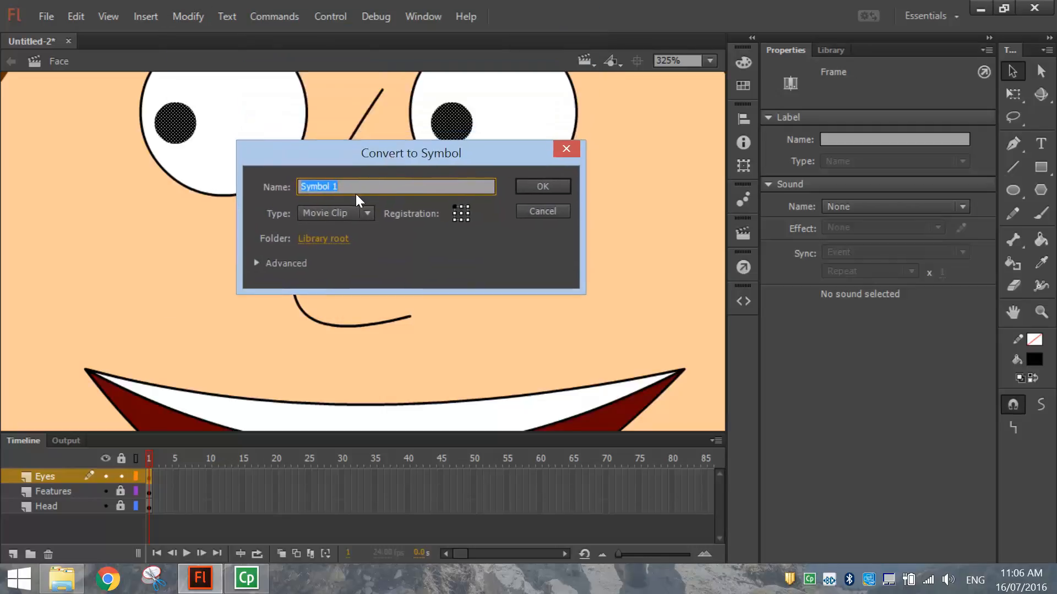
pyautogui.write('eyes')
pyautogui.click(334, 213)
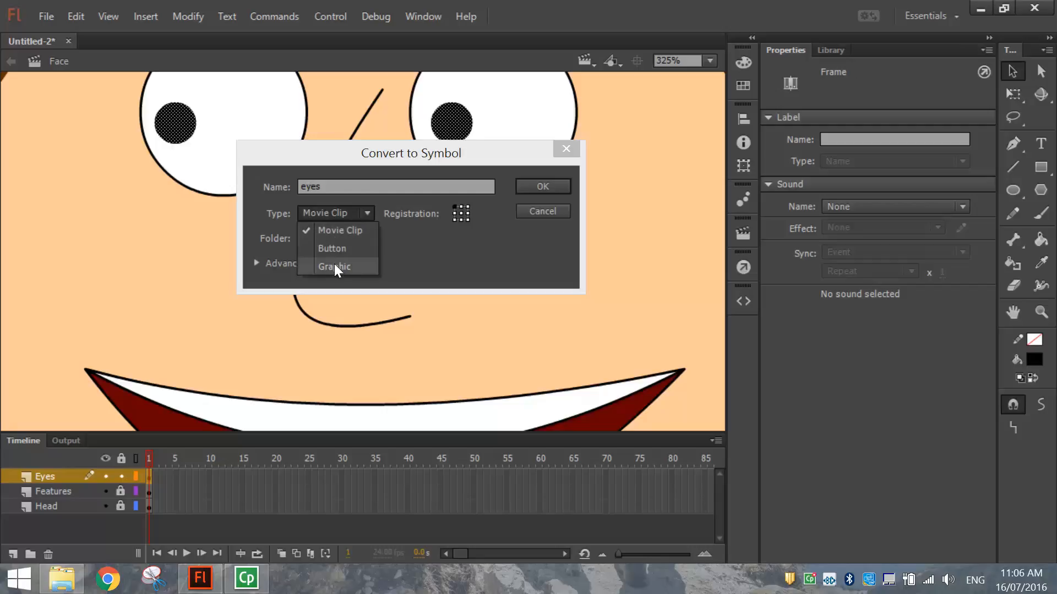
pyautogui.click(335, 231)
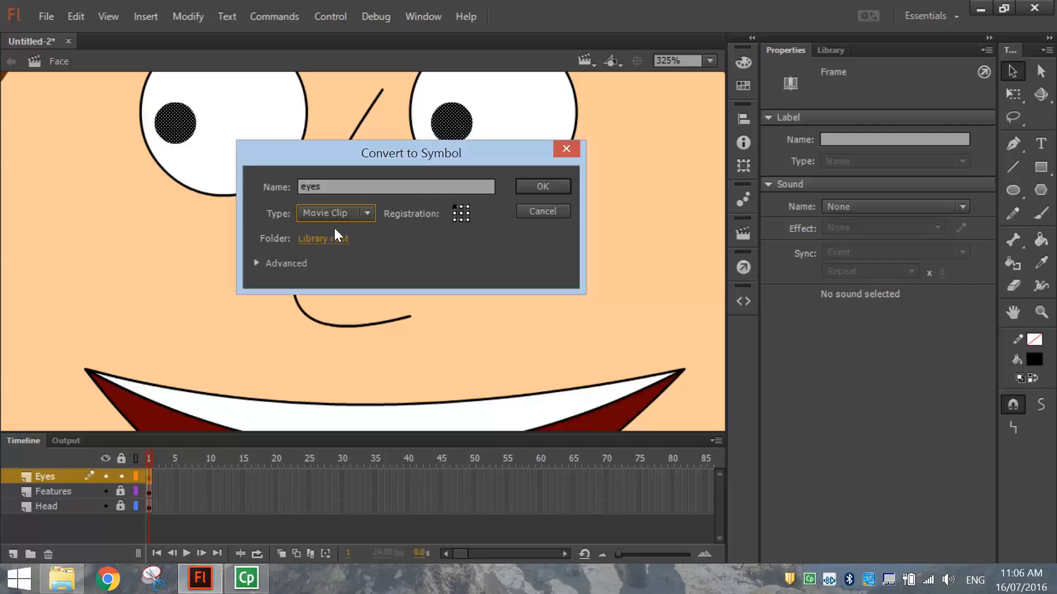
pyautogui.click(556, 186)
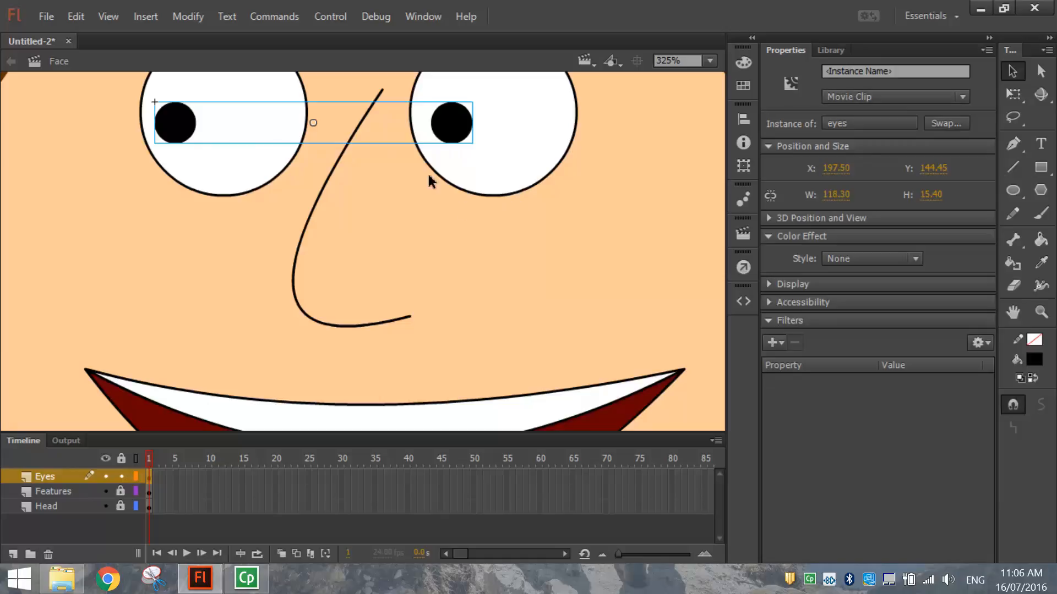
pyautogui.click(710, 61)
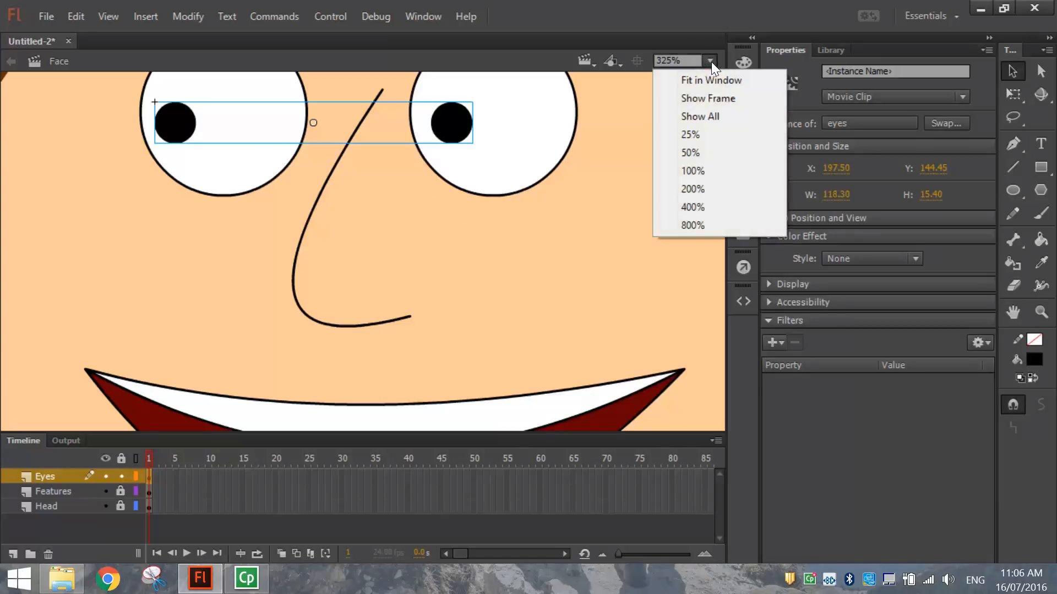
pyautogui.click(710, 61)
pyautogui.press('h')
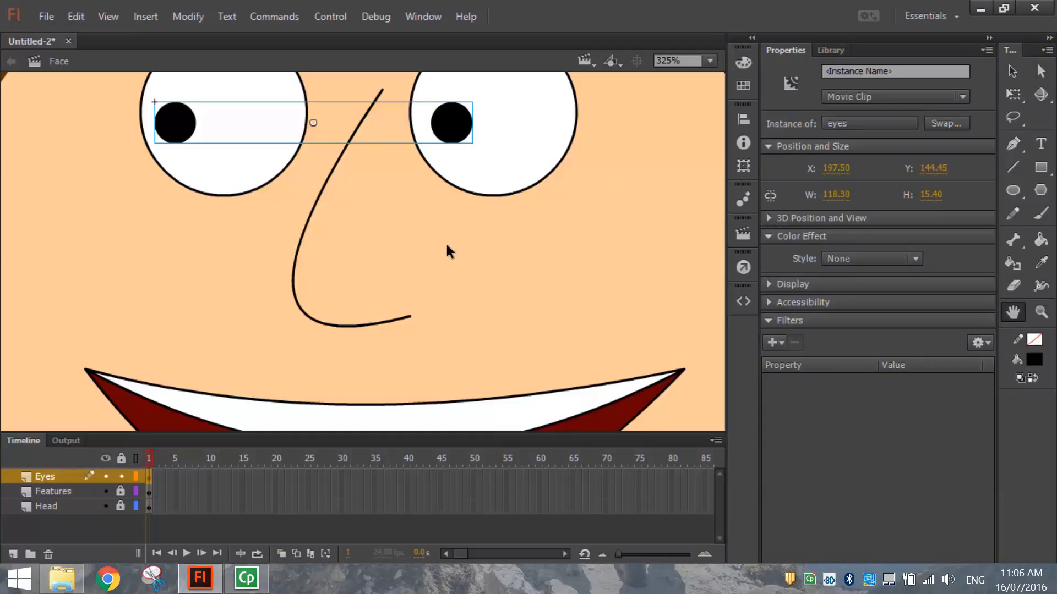
# Insert a keyframe at frame 20 on the Eyes layer.
pyautogui.hotkey('ctrl', '-')
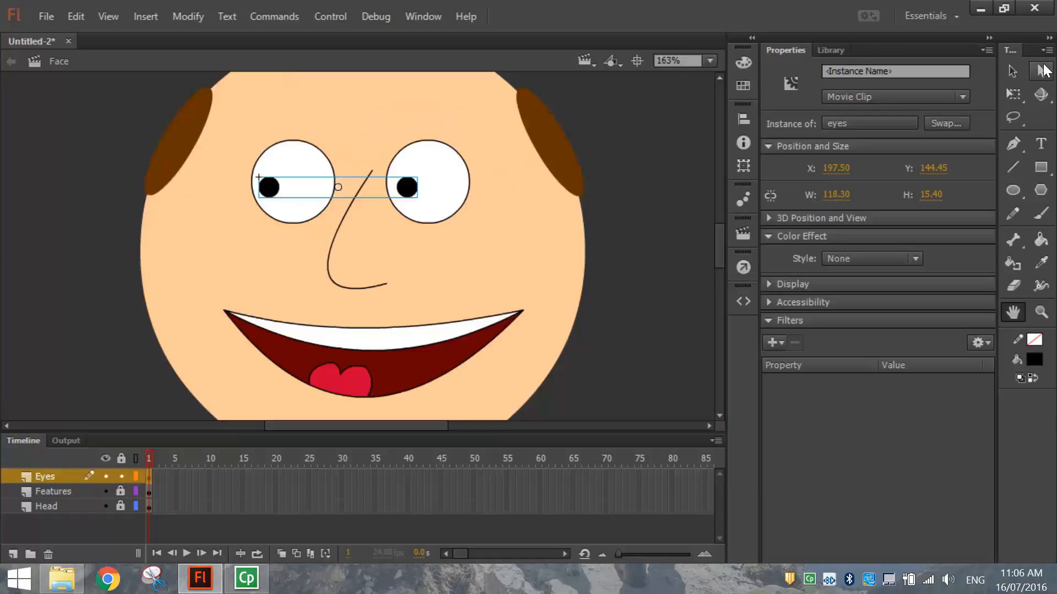
pyautogui.click(1013, 70)
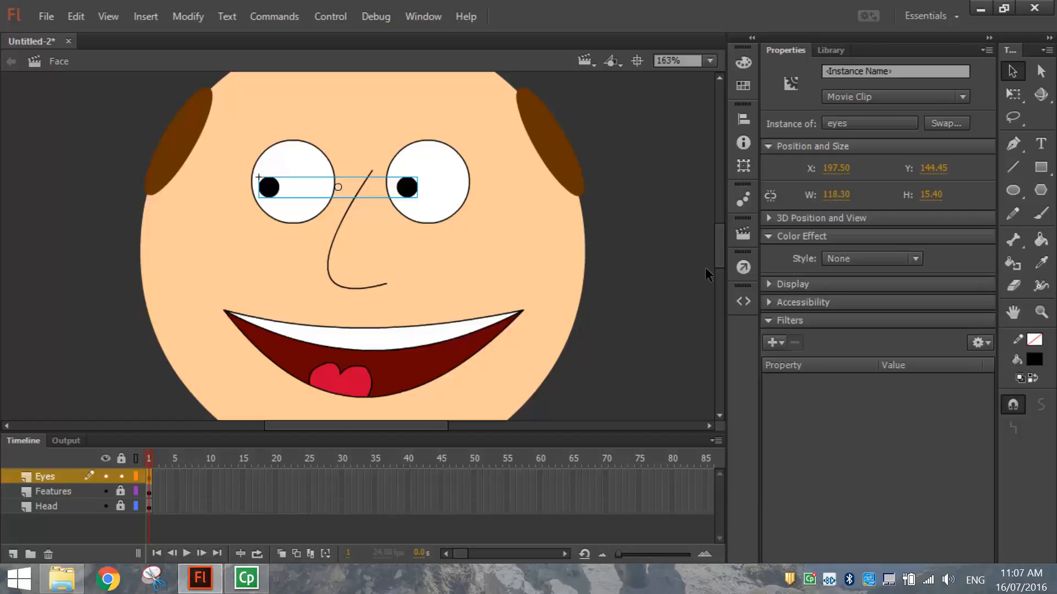
pyautogui.click(277, 475)
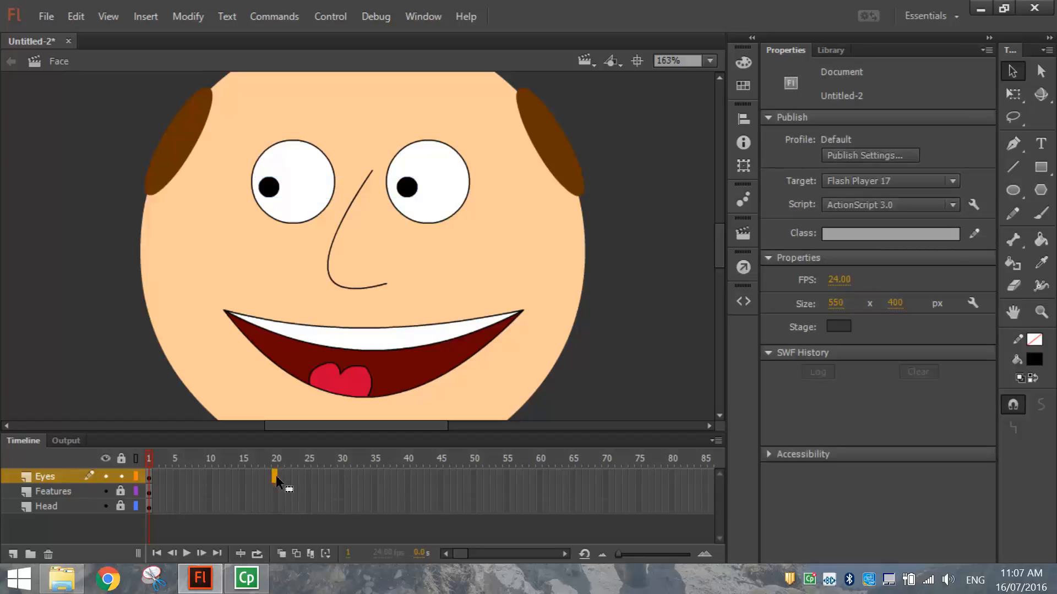
pyautogui.click(275, 477)
pyautogui.press('F6')
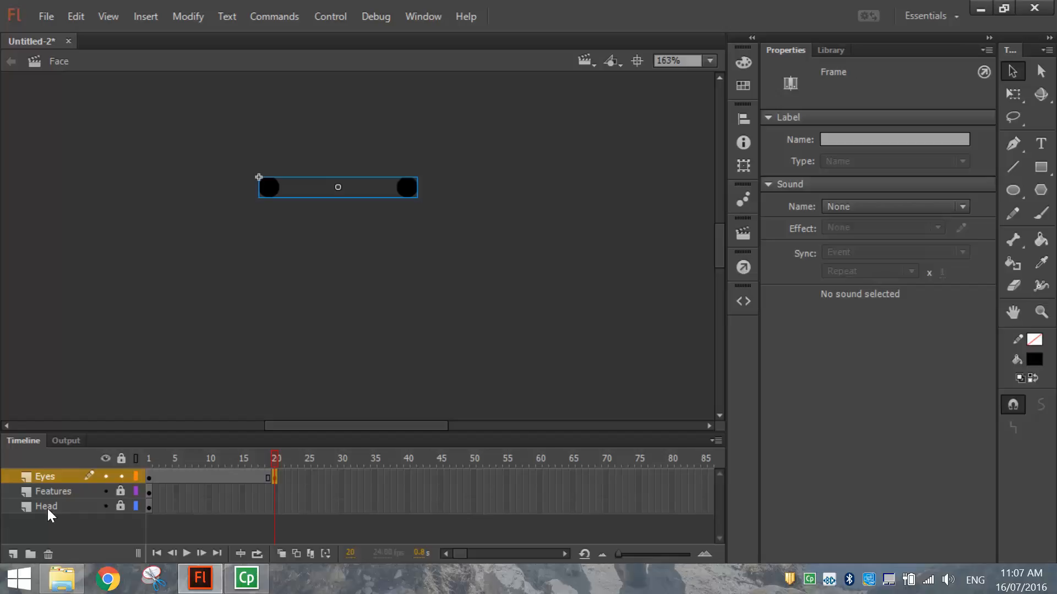
# Extend the Features and Head layers to frame 20 with regular frames.
pyautogui.click(56, 491)
pyautogui.click(64, 504)
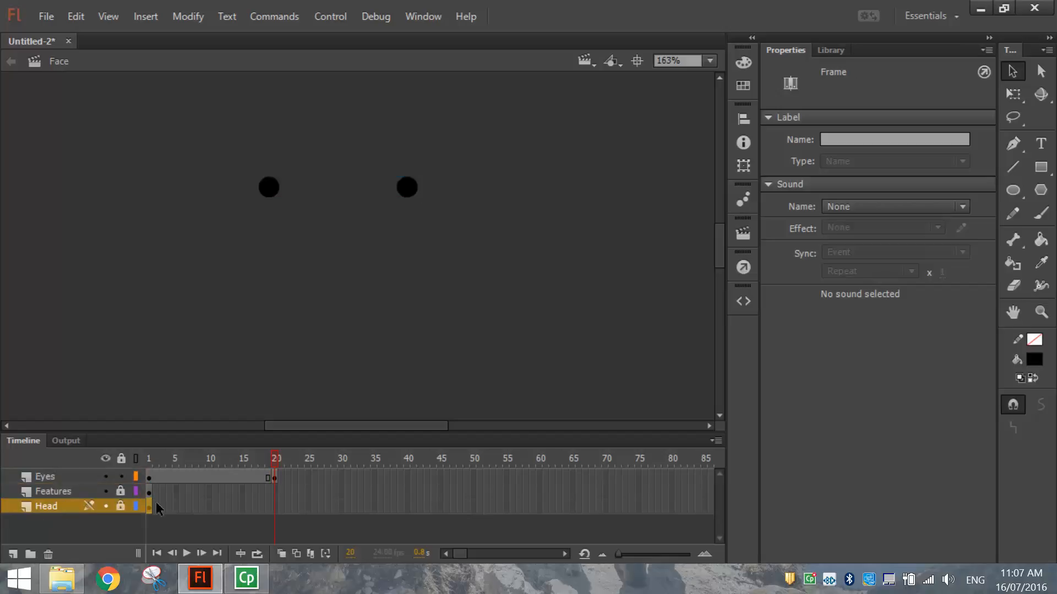
pyautogui.click(150, 505)
pyautogui.click(151, 491)
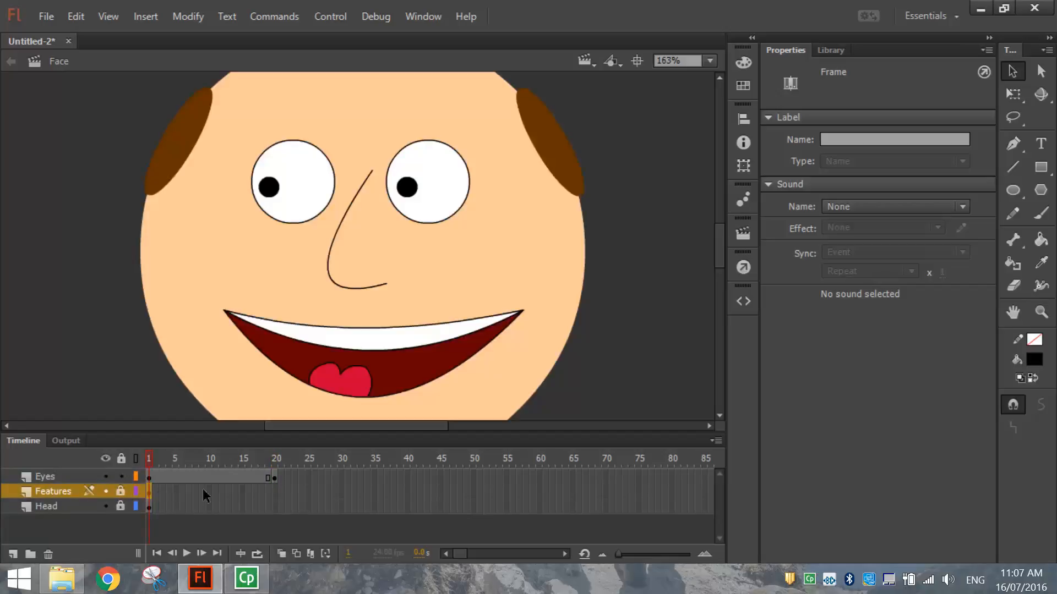
pyautogui.moveTo(275, 491)
pyautogui.mouseDown()
pyautogui.moveTo(281, 504)
pyautogui.moveTo(272, 490)
pyautogui.mouseUp()
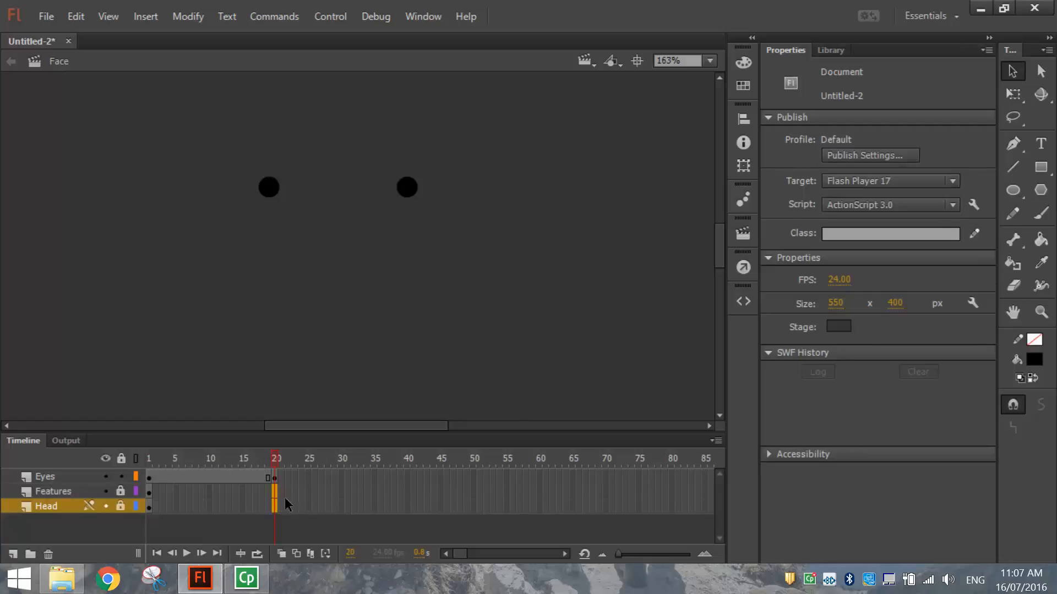
pyautogui.press('F5')
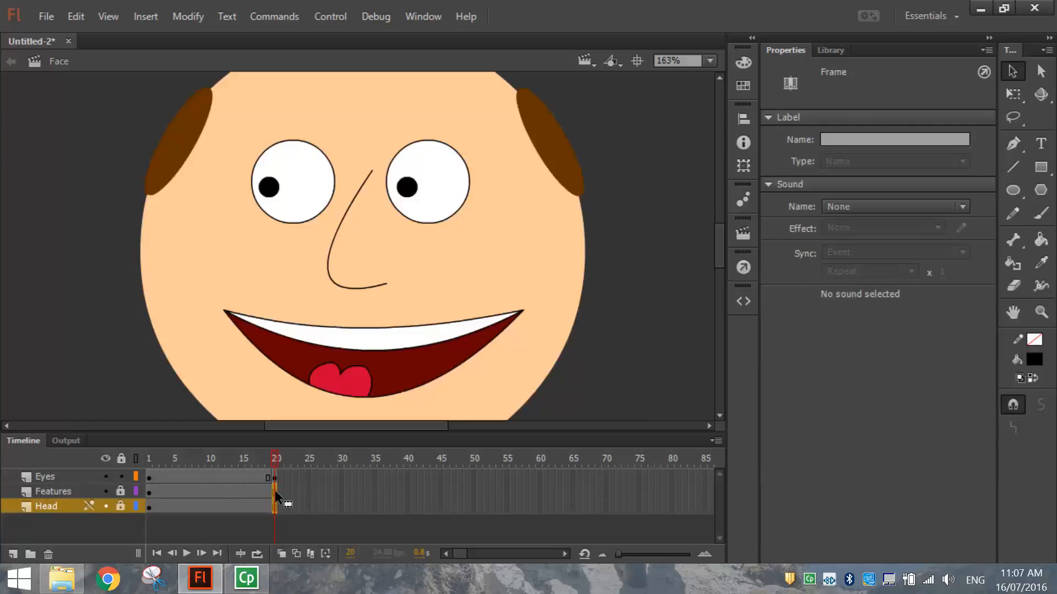
pyautogui.click(82, 495)
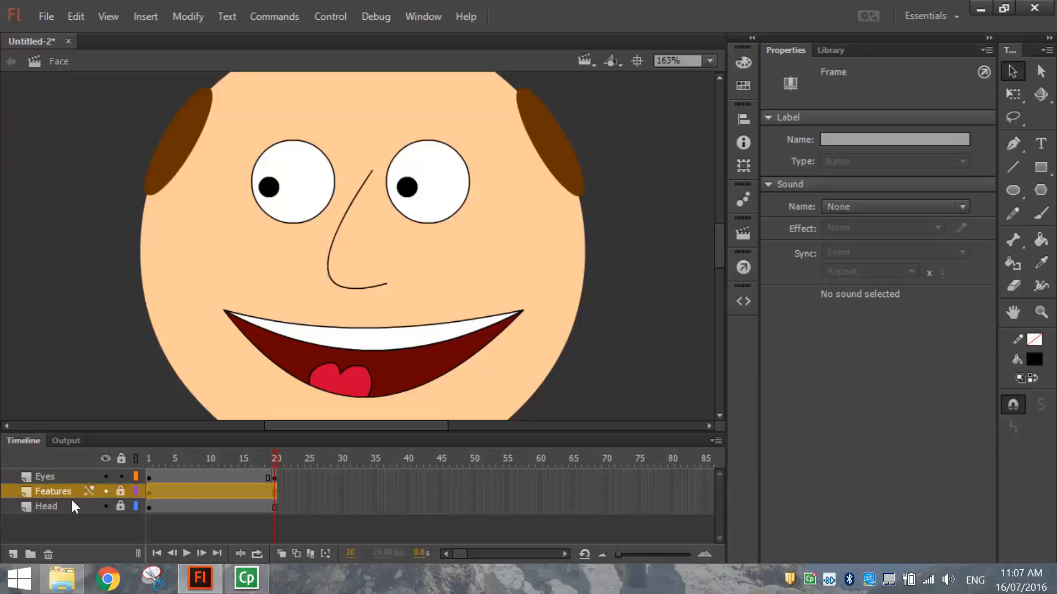
pyautogui.click(71, 502)
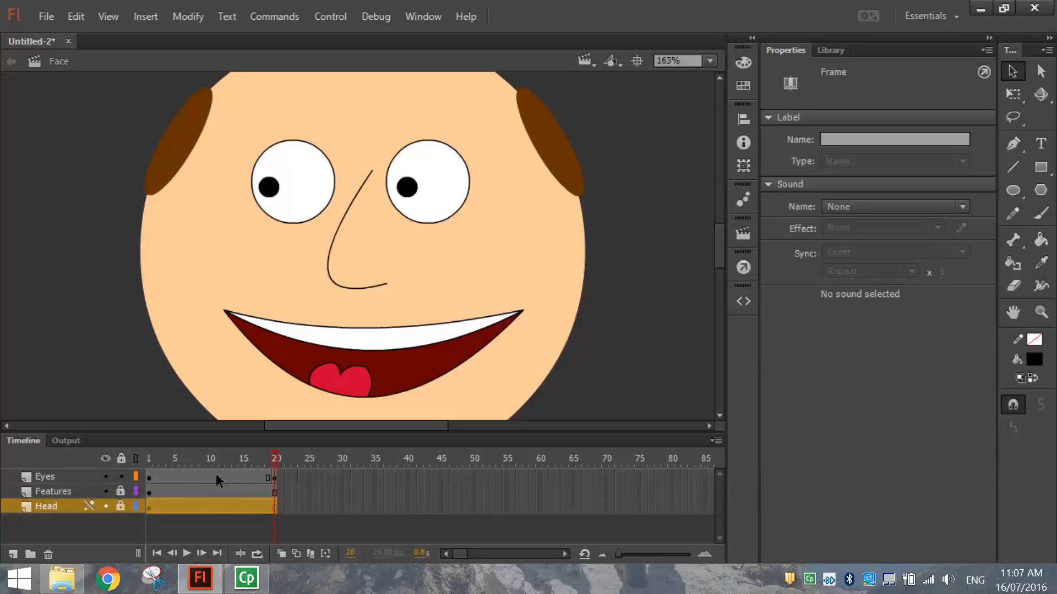
# At frame 20 of the Eyes layer, shift the pupils horizontally to just inside the right edge of the eyes.
pyautogui.click(90, 477)
pyautogui.click(189, 477)
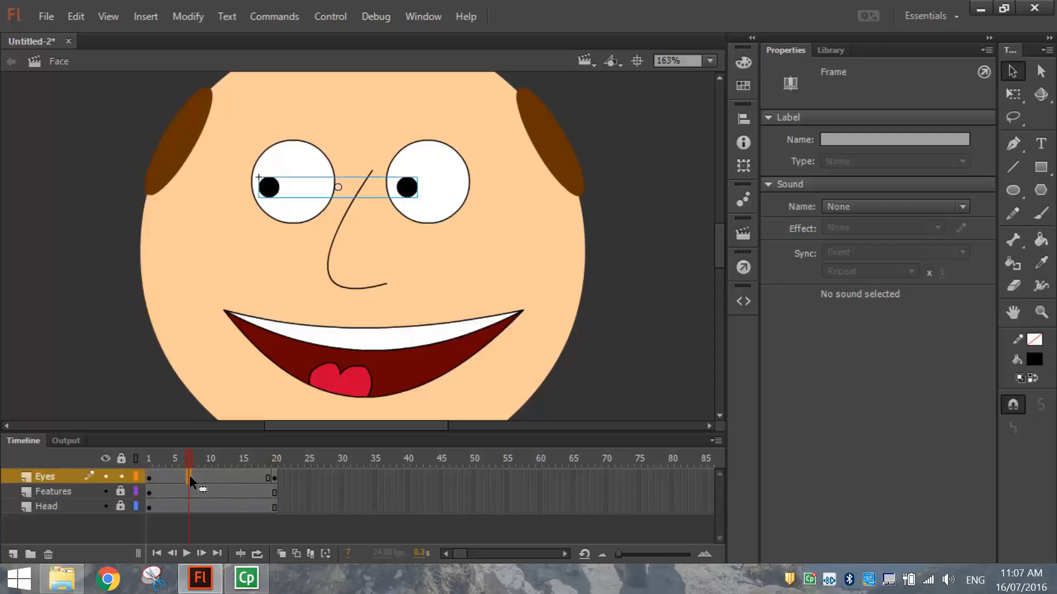
pyautogui.click(151, 478)
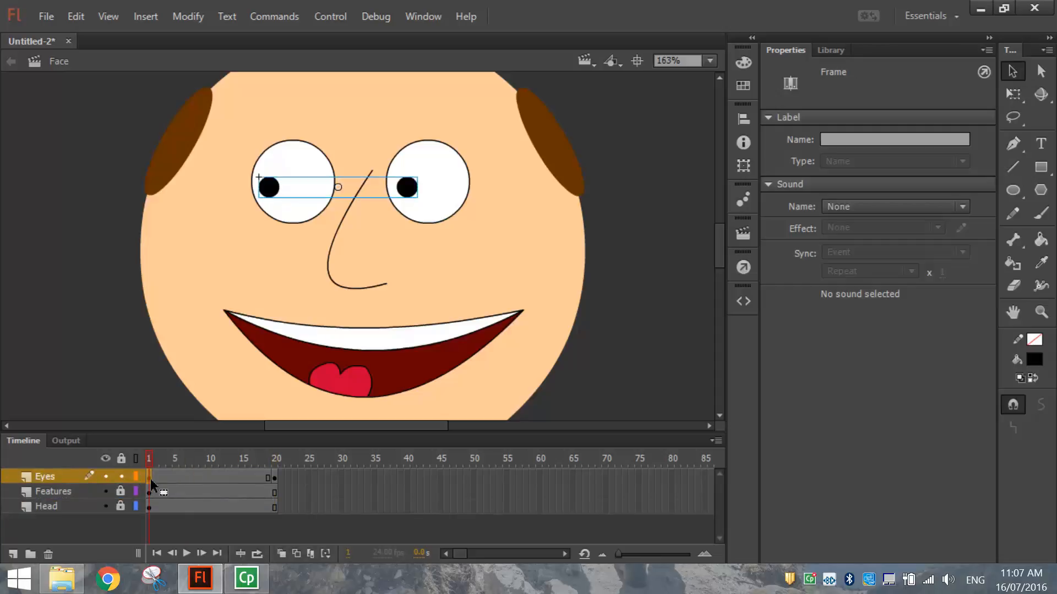
pyautogui.click(275, 478)
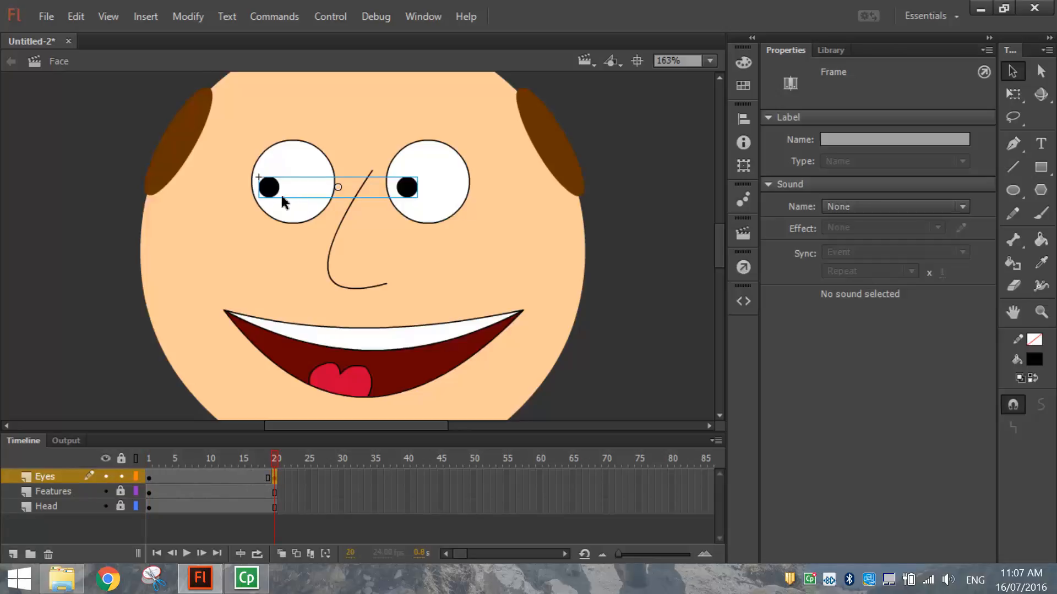
pyautogui.press('Right')
pyautogui.press('Right')
pyautogui.press('Right')
pyautogui.press('Right')
pyautogui.press('Right')
pyautogui.press('Right')
pyautogui.press('Right')
pyautogui.press('Right')
pyautogui.press('Right')
pyautogui.press('Right')
pyautogui.press('Right')
pyautogui.press('Right')
pyautogui.press('Right')
pyautogui.press('Right')
pyautogui.press('Right')
pyautogui.press('Right')
pyautogui.press('Right')
pyautogui.press('Right')
pyautogui.press('Right')
pyautogui.press('Right')
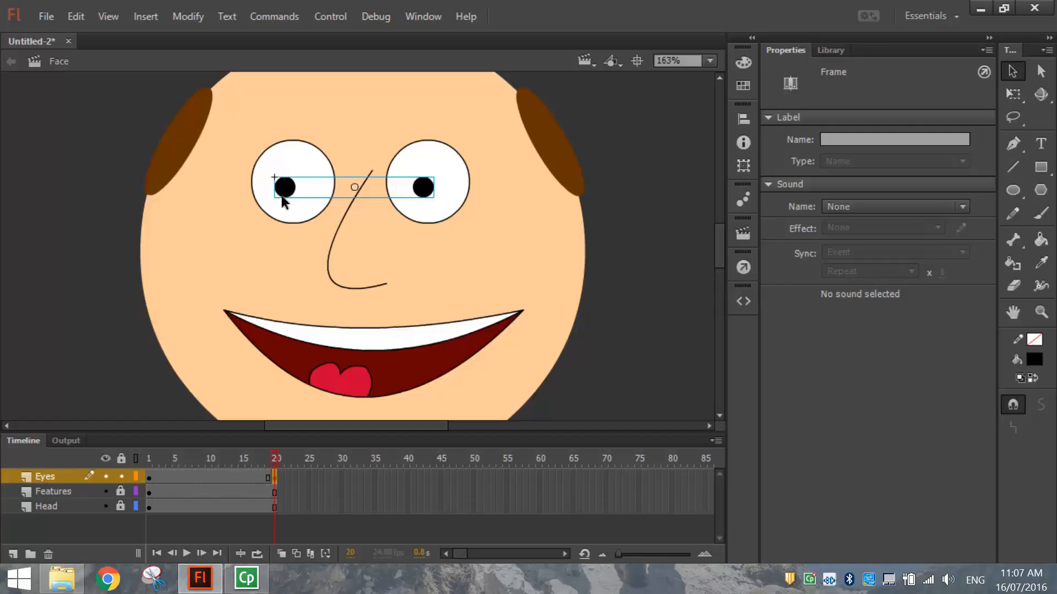
pyautogui.press('Right')
pyautogui.press('Right')
pyautogui.press('Right')
pyautogui.press('Right')
pyautogui.press('Right')
pyautogui.press('Right')
pyautogui.press('Right')
pyautogui.press('Right')
pyautogui.press('Right')
pyautogui.press('Right')
pyautogui.press('Right')
pyautogui.press('Right')
pyautogui.press('Right')
pyautogui.press('Right')
pyautogui.press('Right')
pyautogui.press('Right')
pyautogui.press('Right')
pyautogui.press('Right')
pyautogui.press('Right')
pyautogui.press('Right')
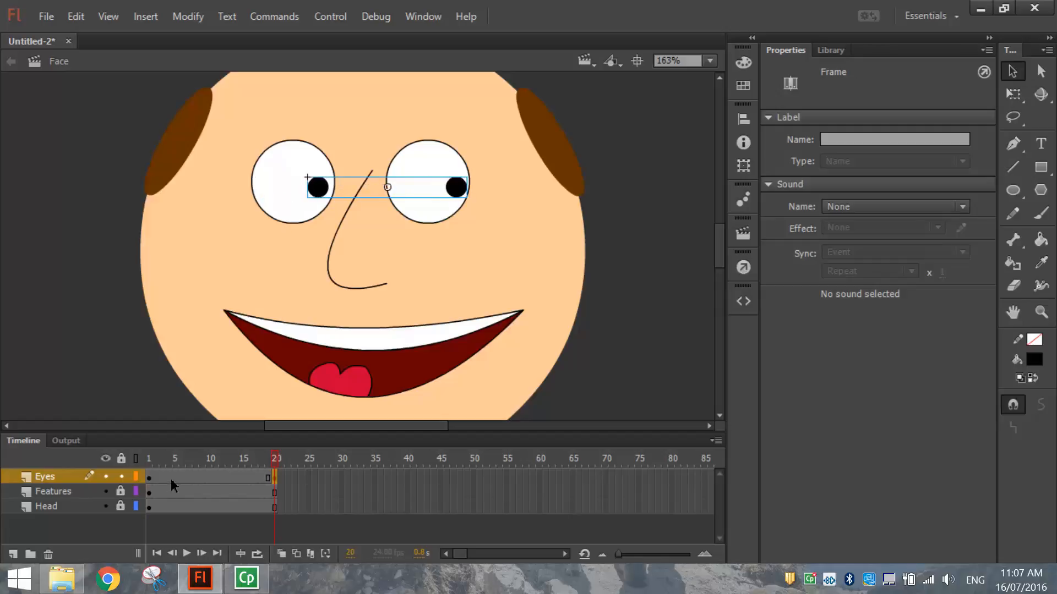
pyautogui.click(150, 478)
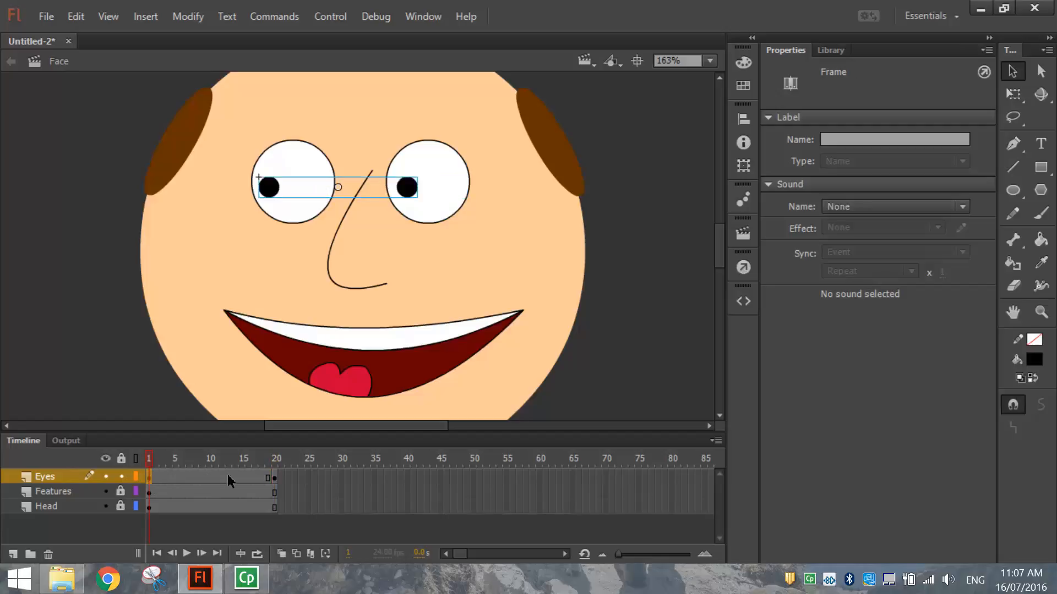
pyautogui.click(276, 477)
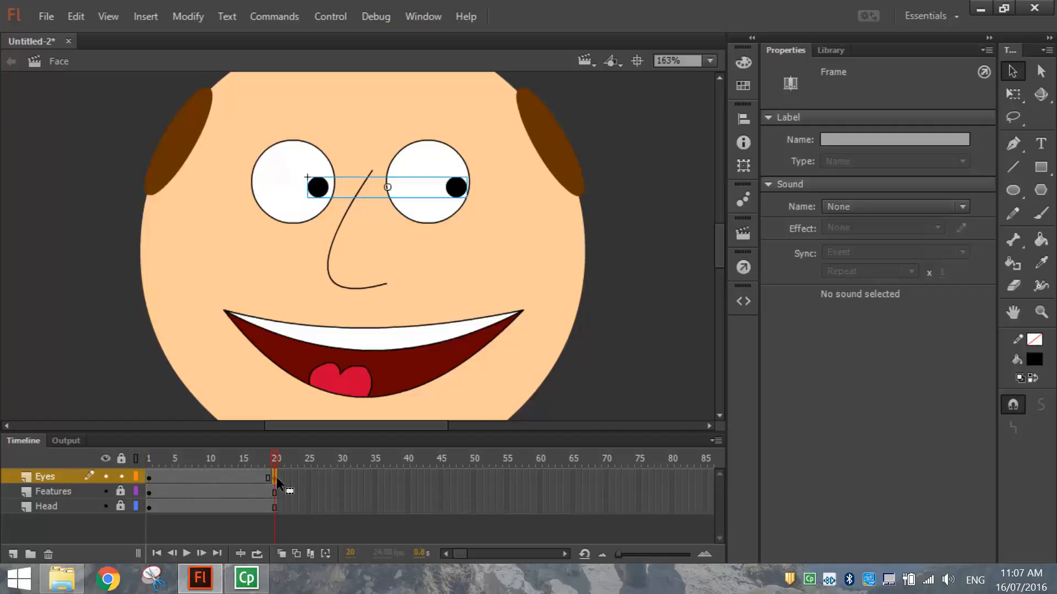
pyautogui.press('Left')
pyautogui.press('Left')
pyautogui.press('Left')
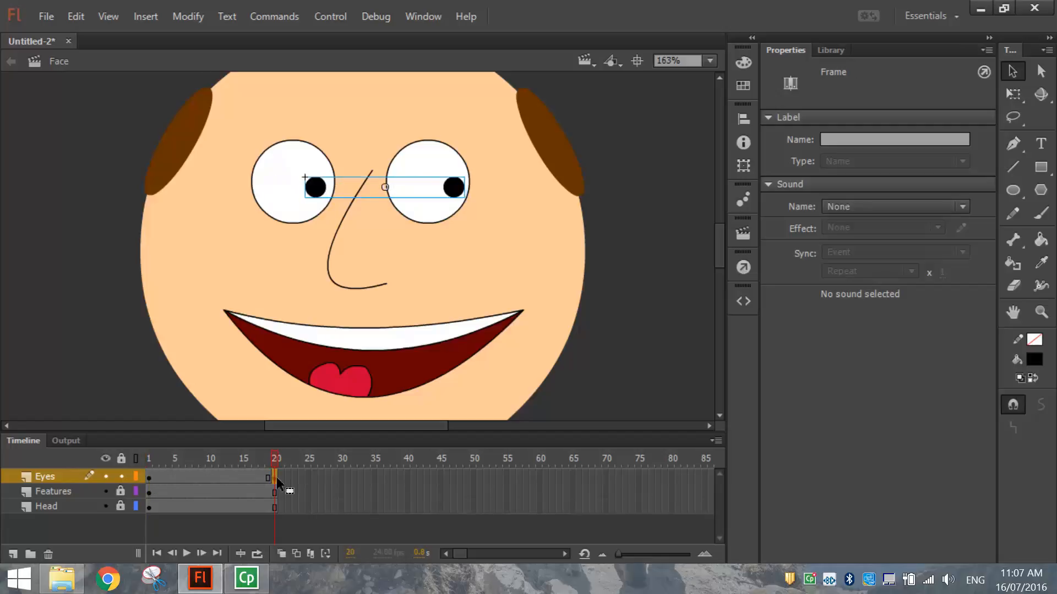
# Create a classic tween between frames 1 and 20 on the Eyes layer and play it from frame 1.
pyautogui.rightClick(202, 477)
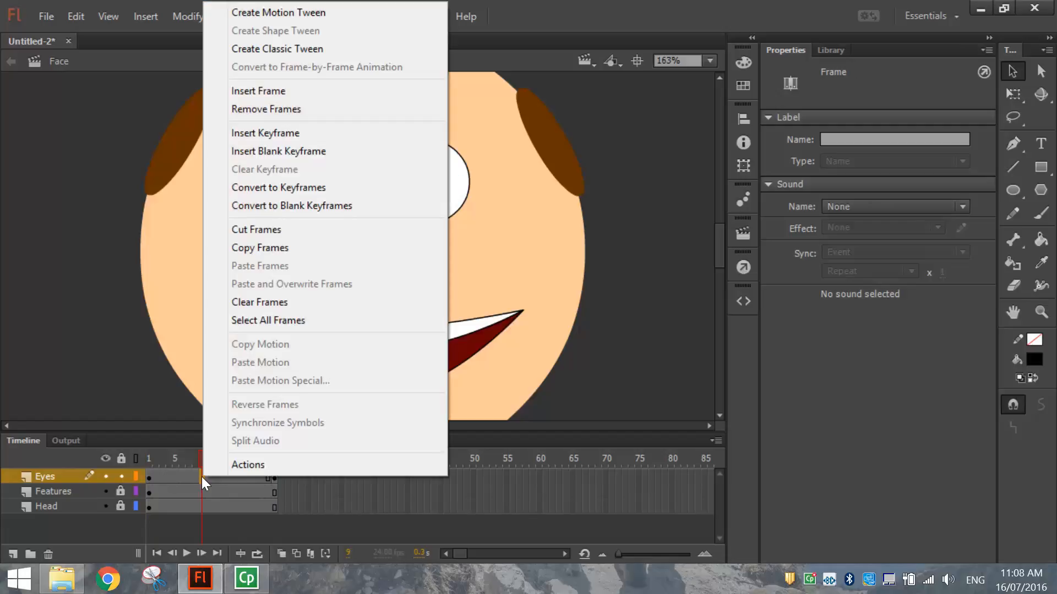
pyautogui.click(259, 49)
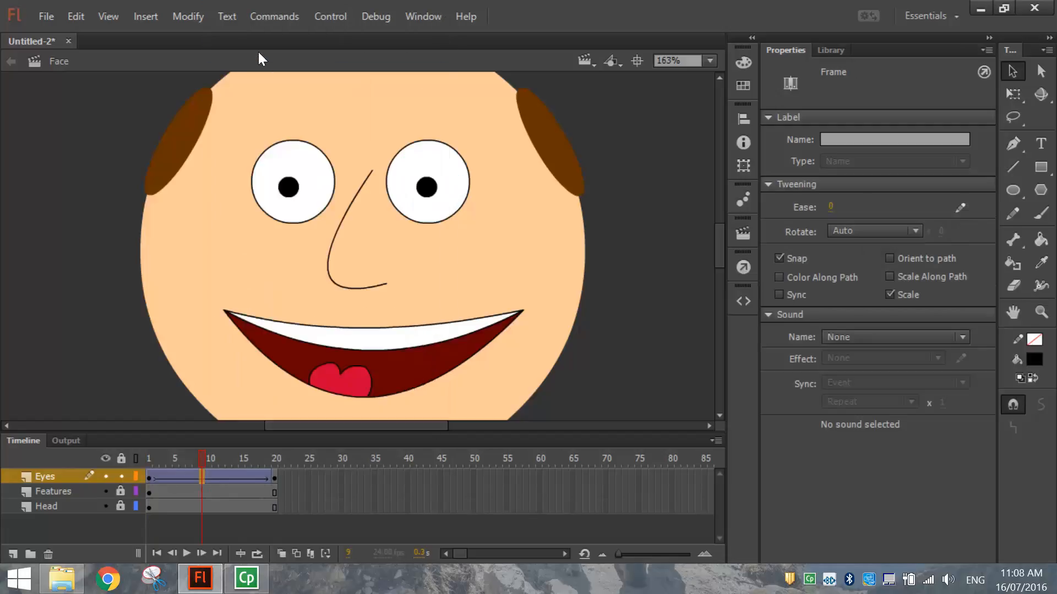
pyautogui.click(148, 464)
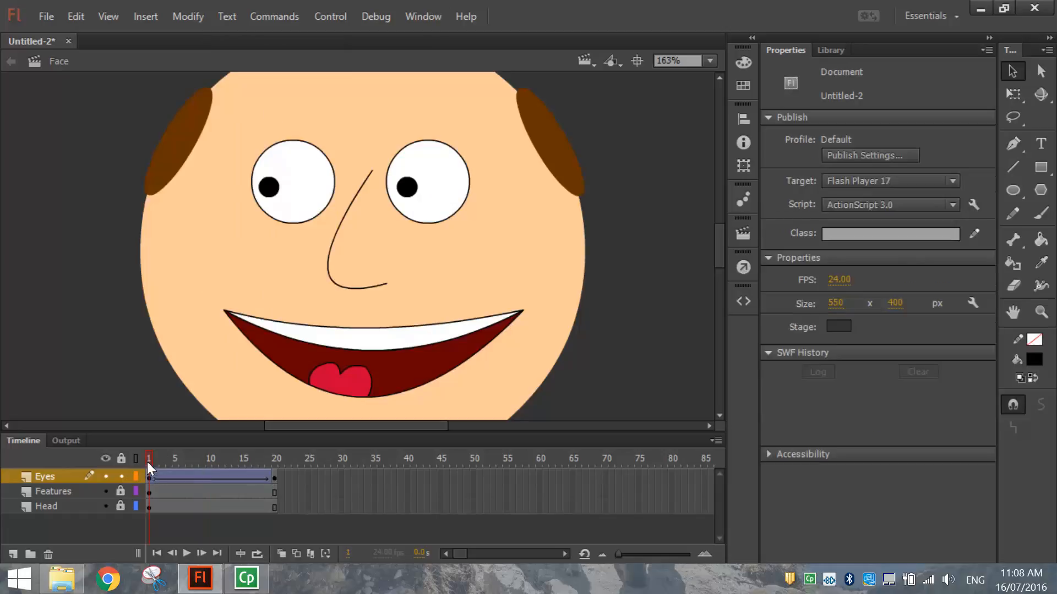
pyautogui.press('Return')
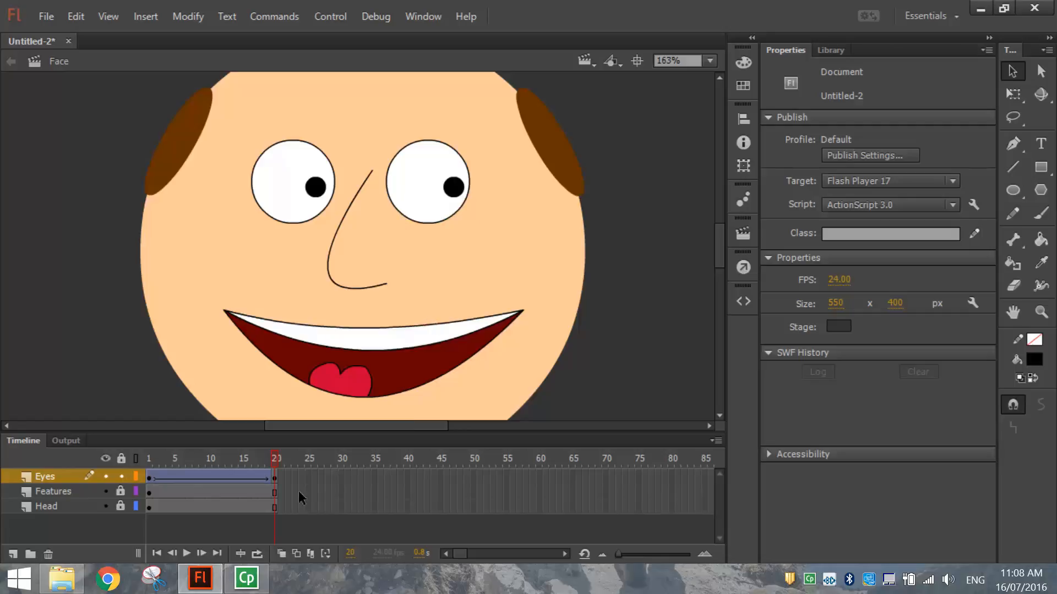
# Insert a keyframe at frame 40 on the Eyes layer.
pyautogui.click(406, 477)
pyautogui.press('F6')
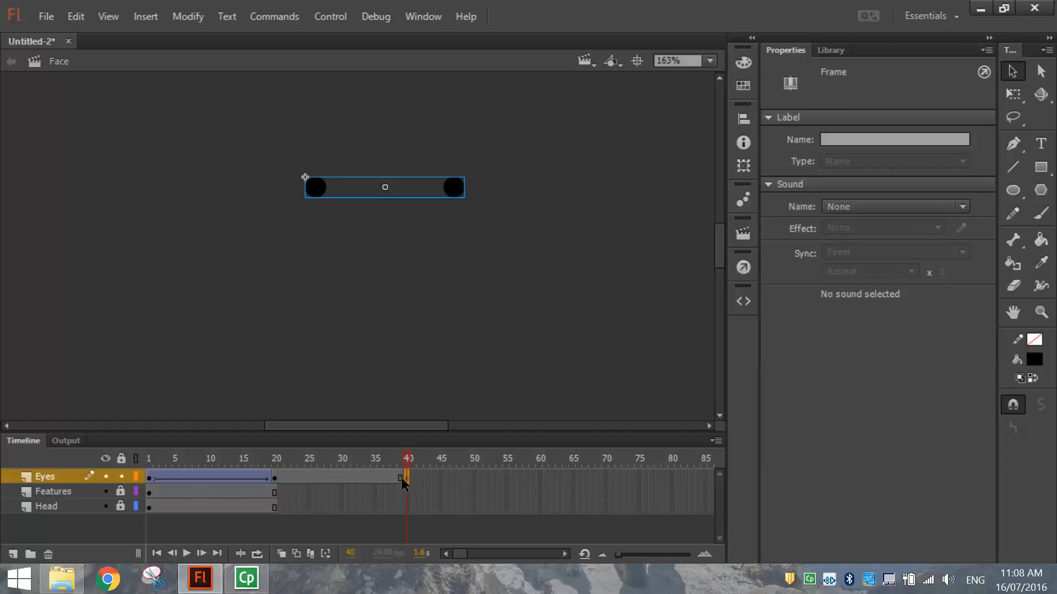
pyautogui.click(276, 476)
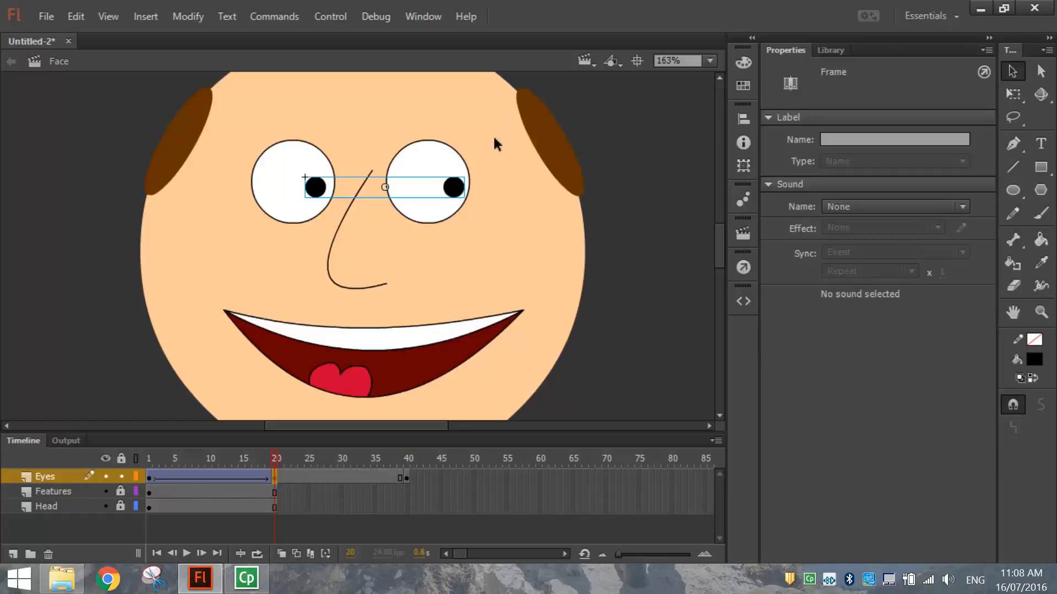
pyautogui.click(408, 477)
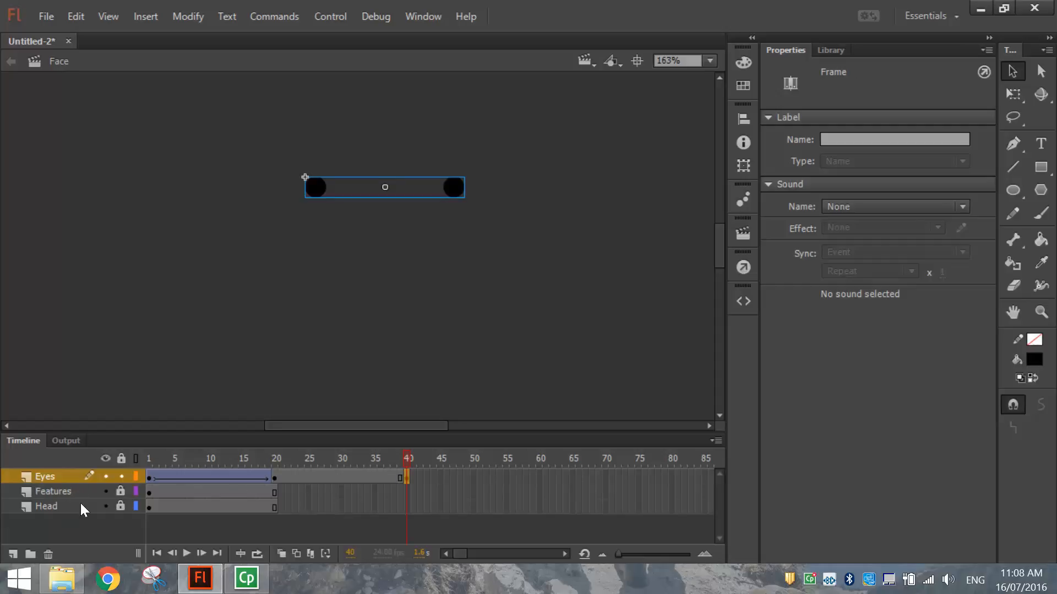
# Extend the Features and Head layers to frame 40 with regular frames.
pyautogui.click(408, 492)
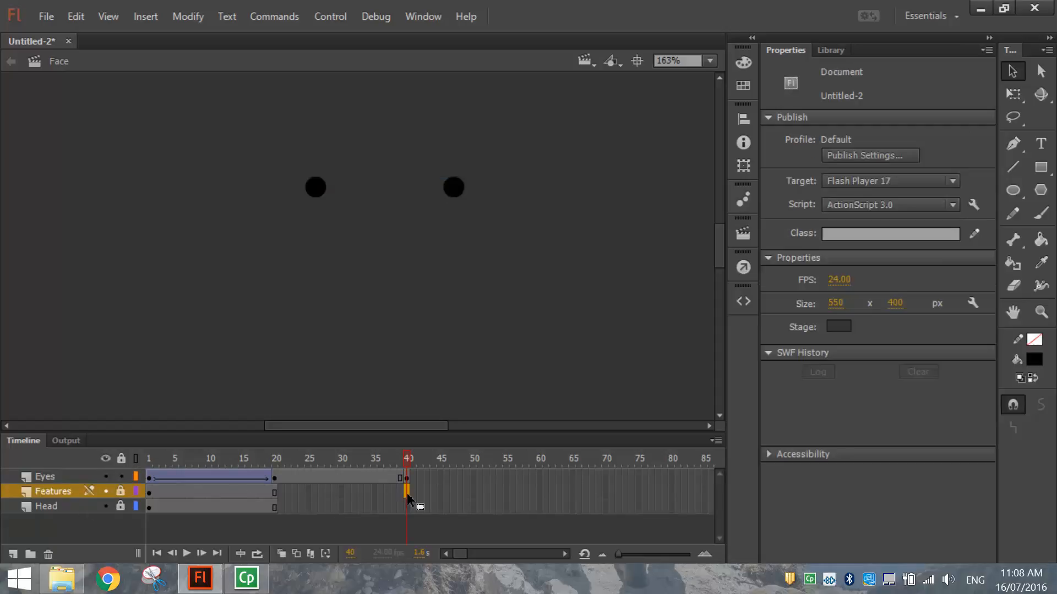
pyautogui.press('F5')
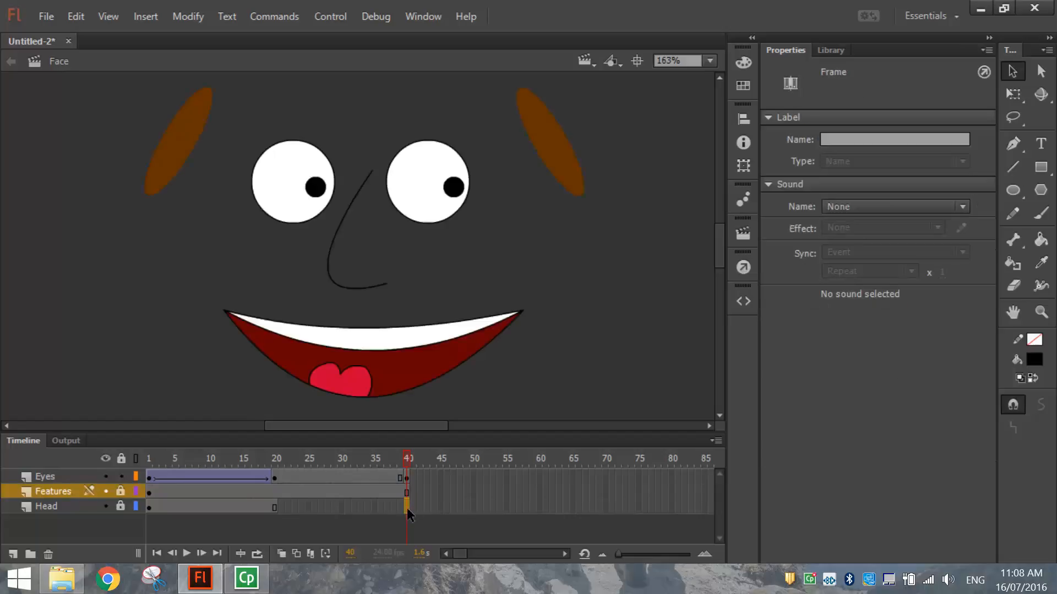
pyautogui.click(407, 507)
pyautogui.press('F5')
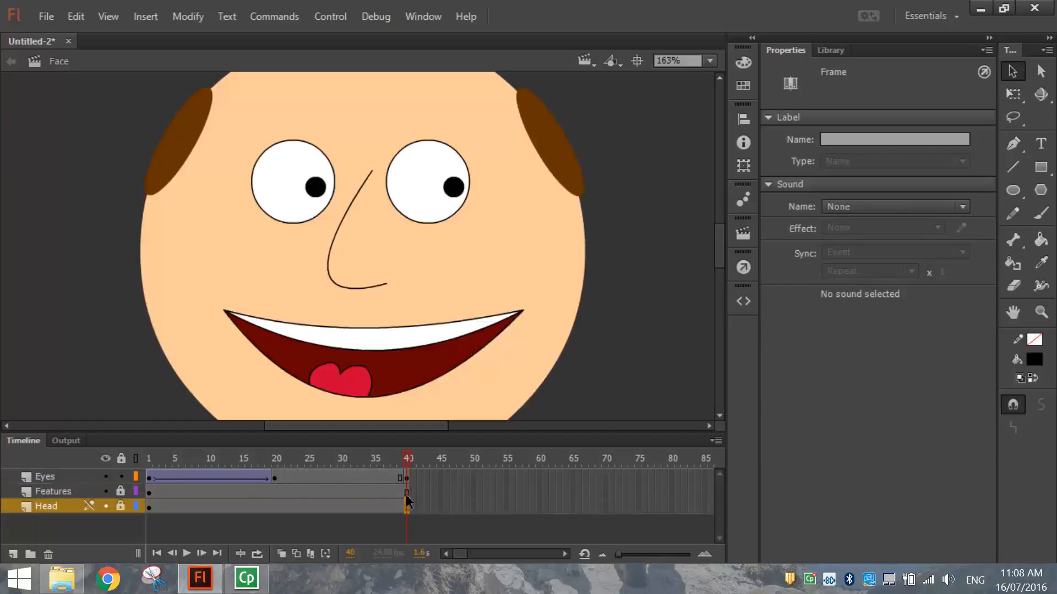
pyautogui.click(407, 493)
# At frame 40 of the Eyes layer, shift the pupils horizontally back to just inside the left edge of the eyes.
pyautogui.click(407, 478)
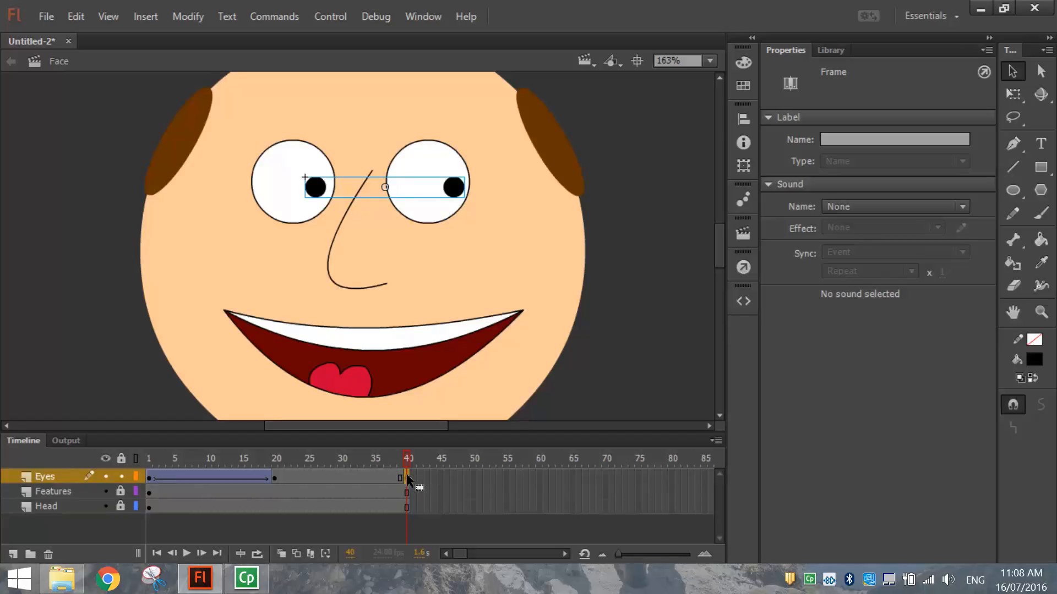
pyautogui.press('Left')
pyautogui.press('Left')
pyautogui.press('Left')
pyautogui.press('Left')
pyautogui.press('Left')
pyautogui.press('Left')
pyautogui.press('Left')
pyautogui.press('Left')
pyautogui.press('Left')
pyautogui.press('Left')
pyautogui.press('Left')
pyautogui.press('Left')
pyautogui.press('Left')
pyautogui.press('Left')
pyautogui.press('Left')
pyautogui.press('Left')
pyautogui.press('Left')
pyautogui.press('Left')
pyautogui.press('Left')
pyautogui.press('Left')
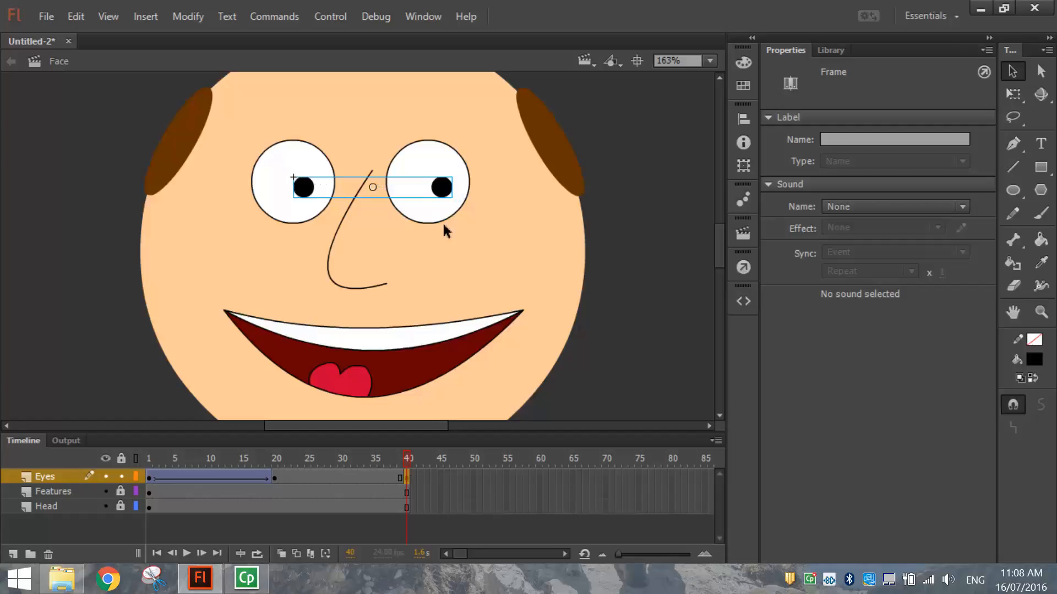
pyautogui.press('Left')
pyautogui.press('Left')
pyautogui.press('Left')
pyautogui.press('Left')
pyautogui.press('Left')
pyautogui.press('Left')
pyautogui.press('Left')
pyautogui.press('Left')
pyautogui.press('Left')
pyautogui.press('Left')
pyautogui.press('Left')
pyautogui.press('Left')
pyautogui.press('Left')
pyautogui.press('Left')
pyautogui.press('Left')
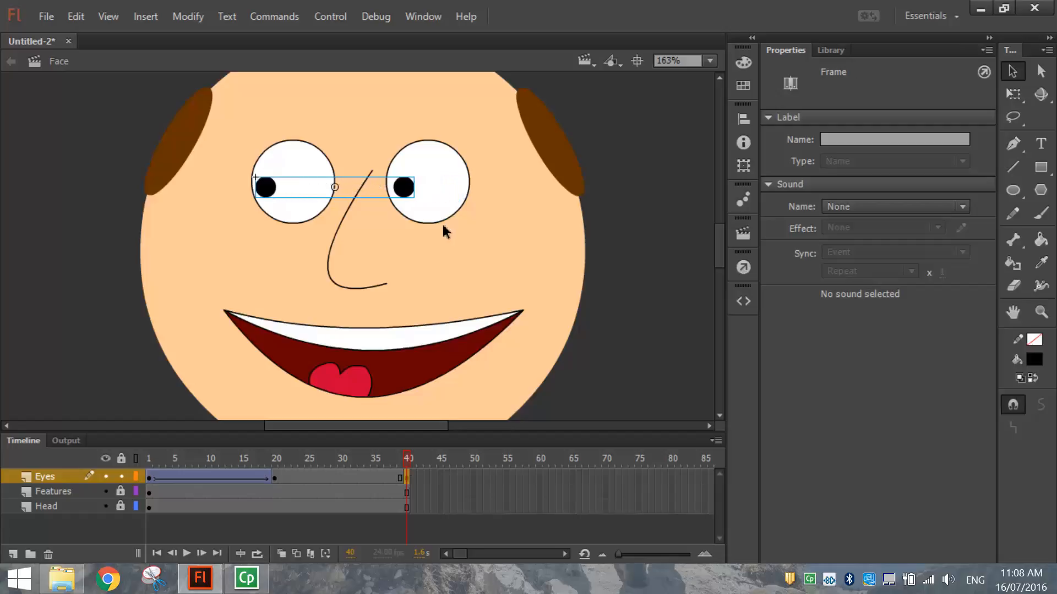
pyautogui.press('Right')
# Create a classic tween between frames 20 and 40 on the Eyes layer and play the animation from frame 1.
pyautogui.click(274, 478)
pyautogui.click(407, 478)
pyautogui.rightClick(346, 481)
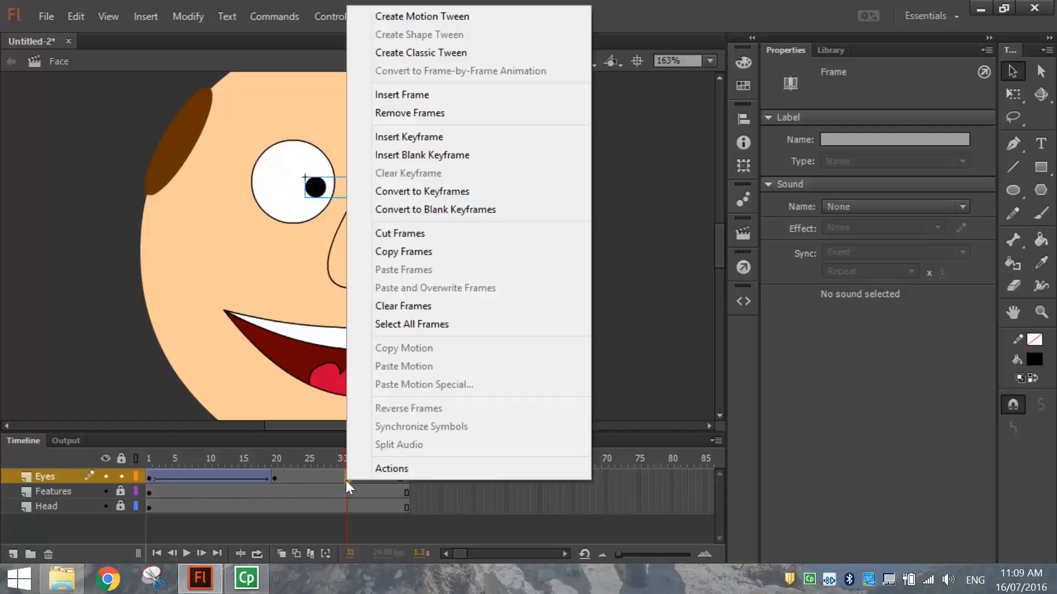
pyautogui.click(412, 53)
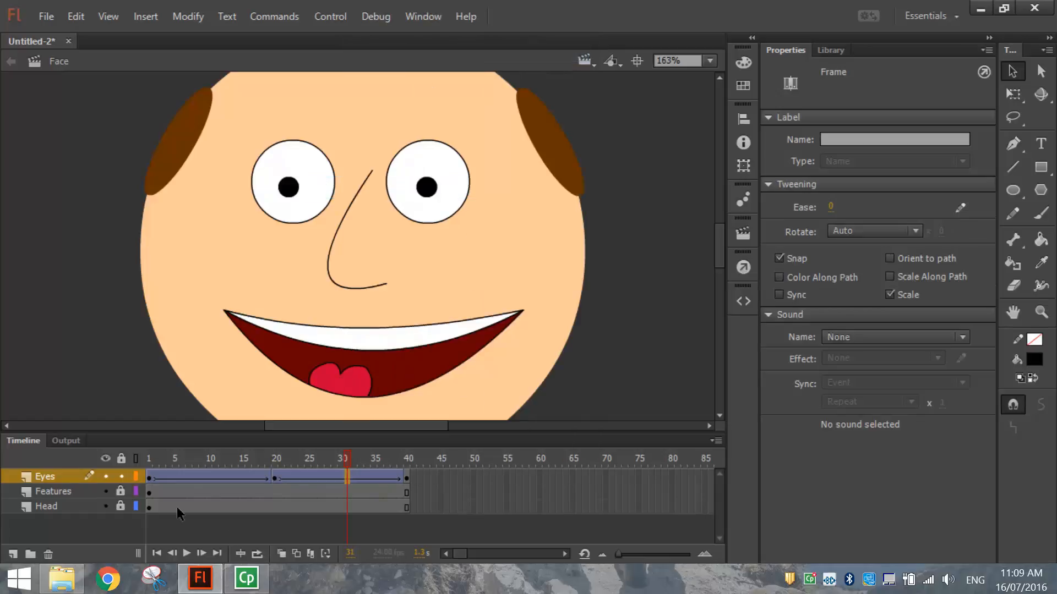
pyautogui.click(150, 478)
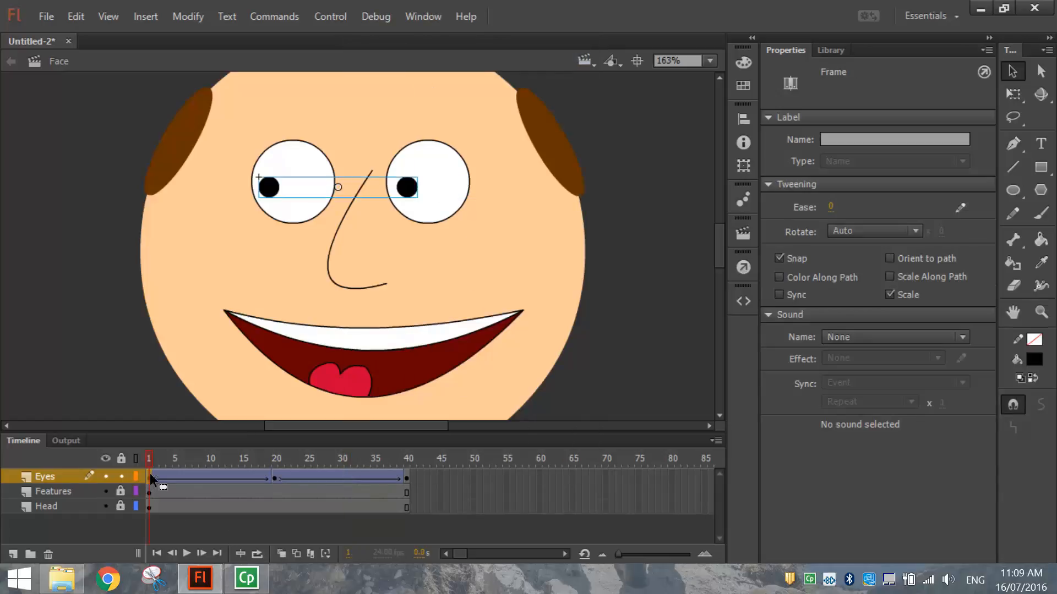
pyautogui.press('Return')
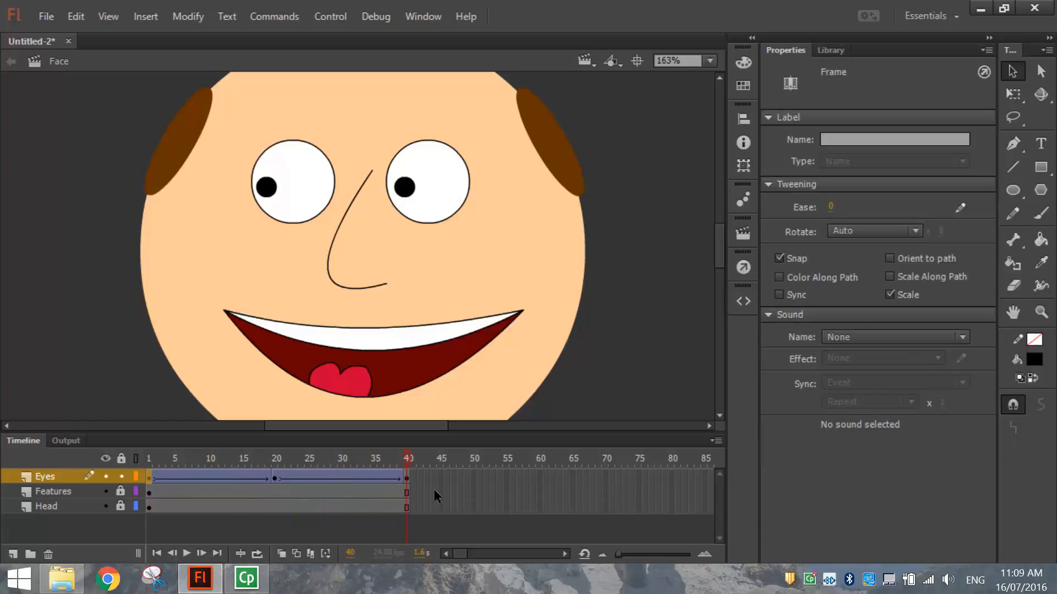
# Insert a keyframe at frame 60 on the Eyes layer.
pyautogui.moveTo(460, 552); pyautogui.dragTo(463, 556)
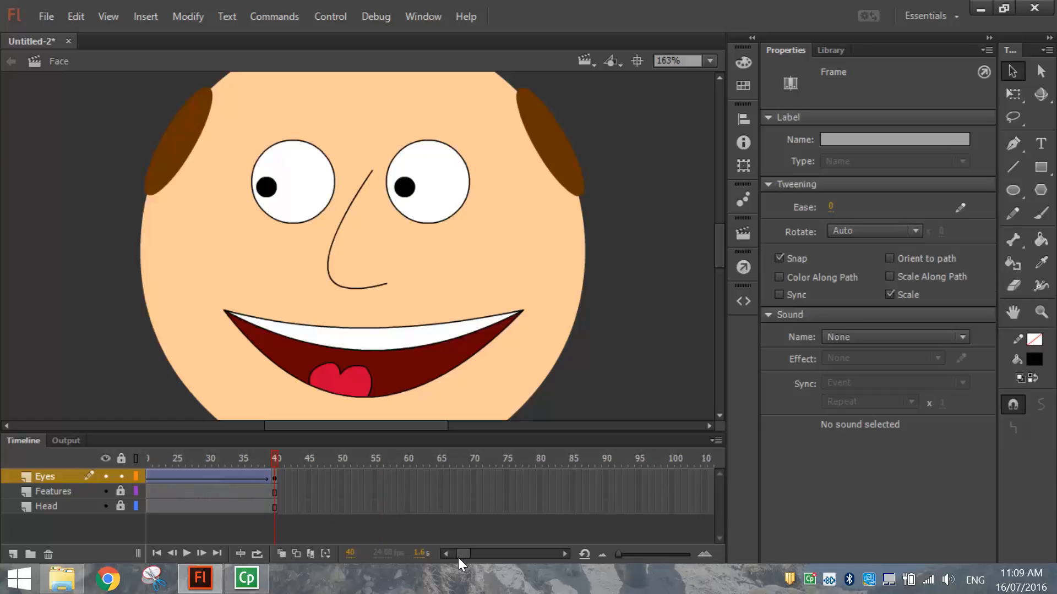
pyautogui.click(275, 478)
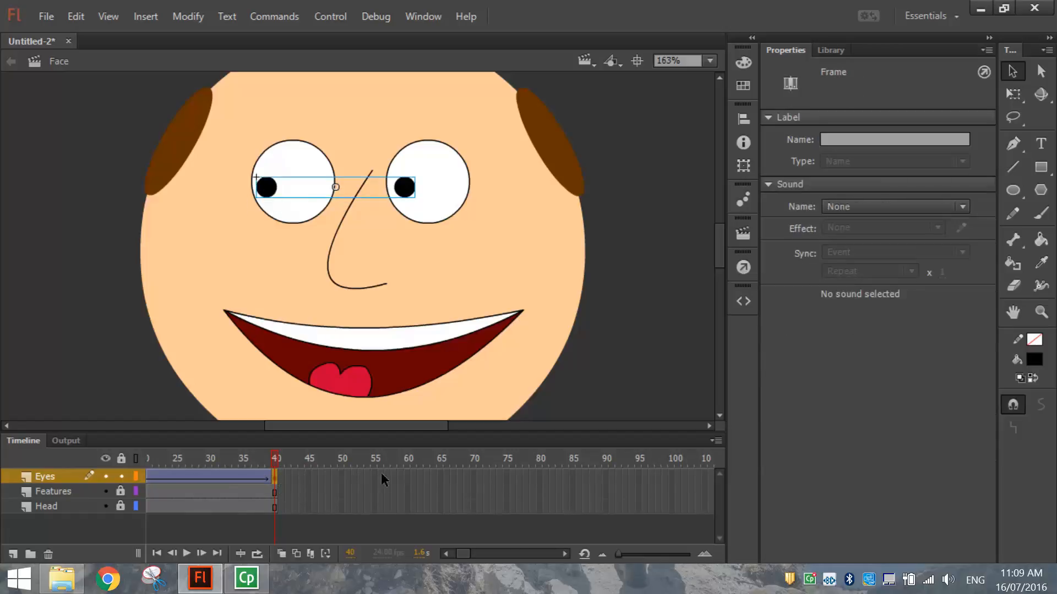
pyautogui.click(407, 478)
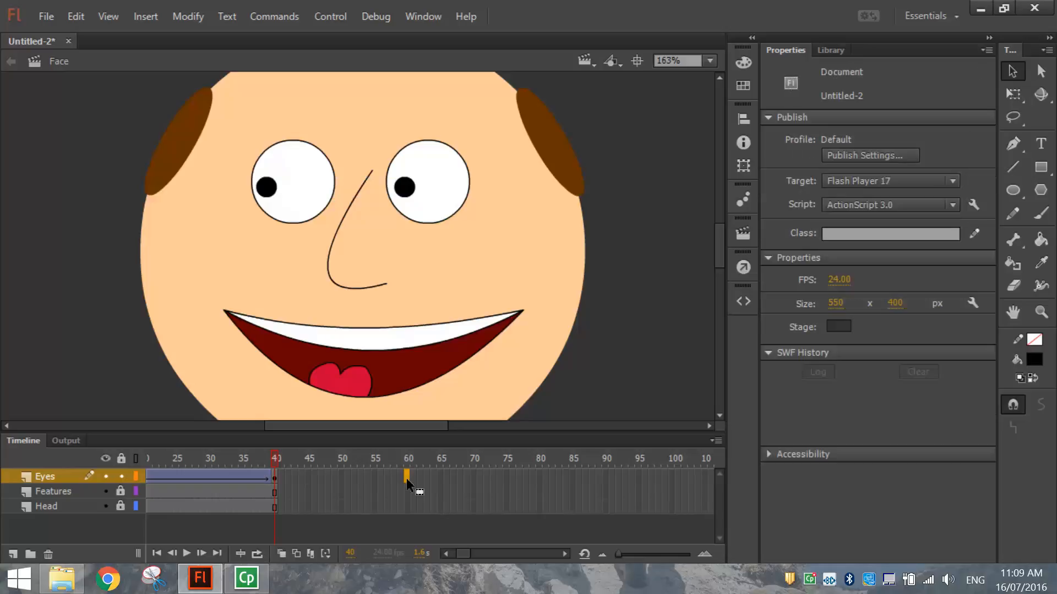
pyautogui.press('F6')
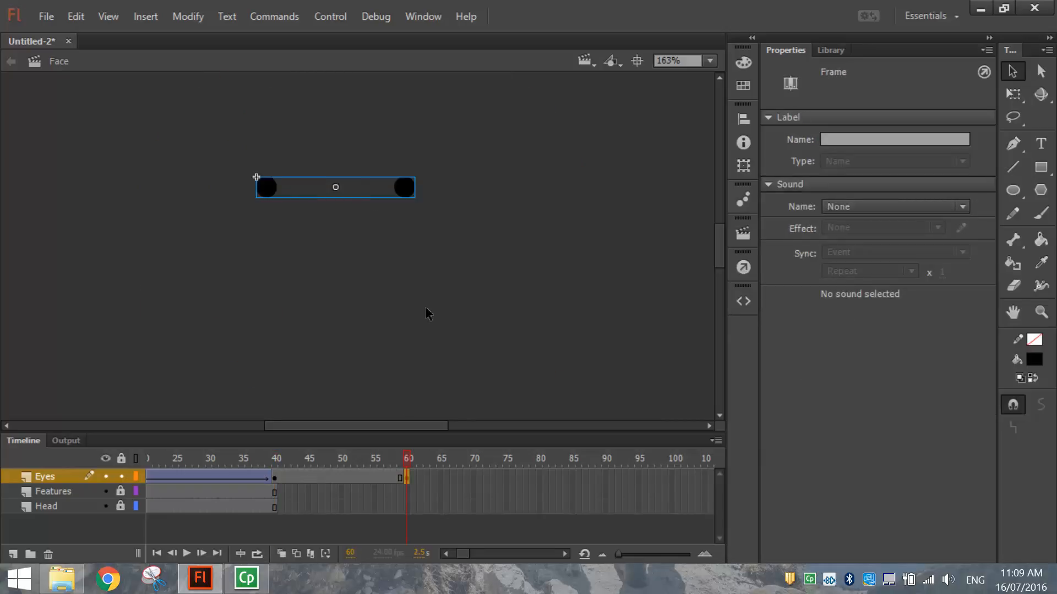
# Extend the Features and Head layers to frame 60 with regular frames.
pyautogui.click(408, 493)
pyautogui.press('F5')
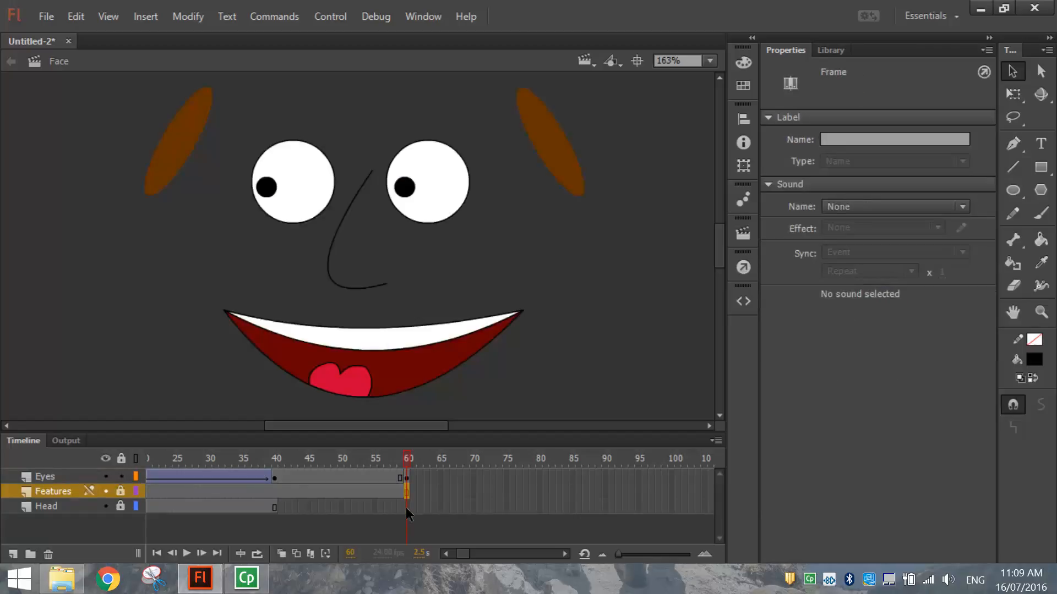
pyautogui.click(406, 506)
pyautogui.press('F5')
# At frame 60 of the Eyes layer, shift the pupils horizontally to just inside the right edge of the eyes.
pyautogui.click(408, 479)
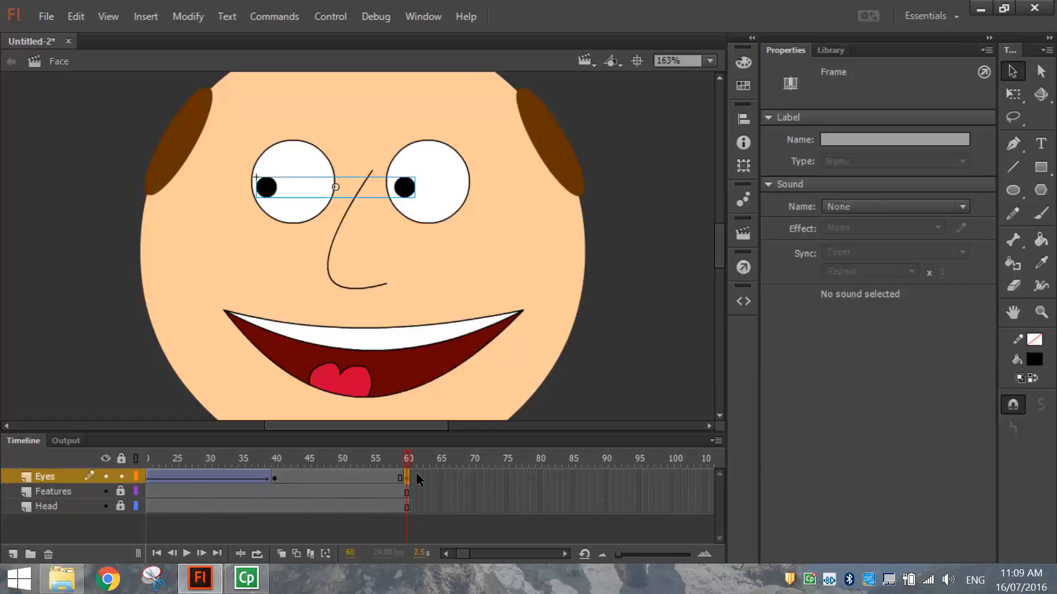
pyautogui.hotkey('shift', 'Right')
pyautogui.hotkey('shift', 'Right')
pyautogui.hotkey('shift', 'Right')
pyautogui.hotkey('shift', 'Right')
pyautogui.hotkey('shift', 'Right')
pyautogui.hotkey('shift', 'Right')
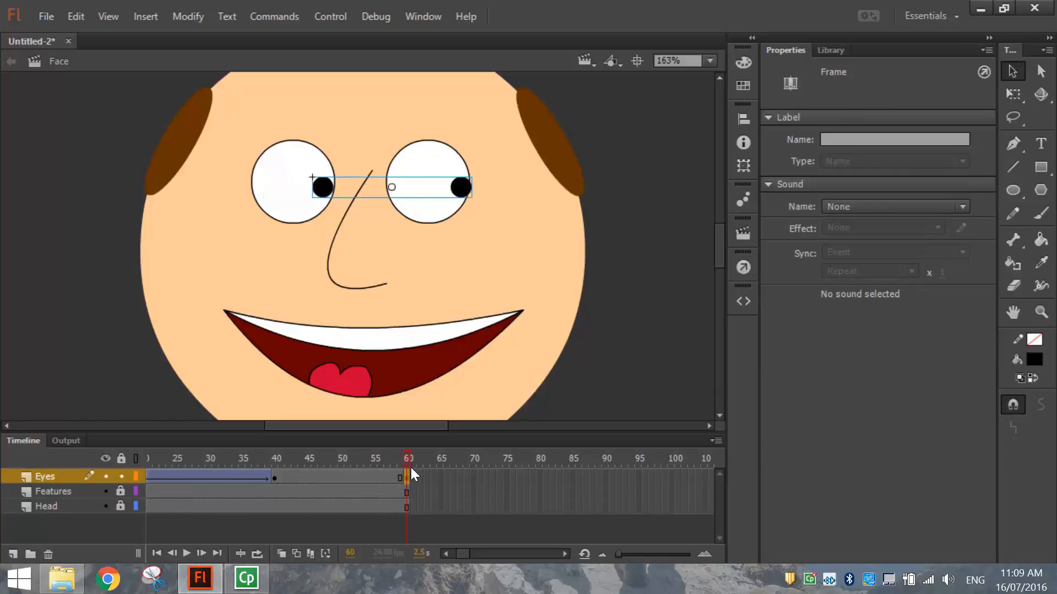
pyautogui.press('Left')
pyautogui.press('Left')
pyautogui.press('Left')
pyautogui.press('Left')
pyautogui.press('Left')
pyautogui.press('Left')
pyautogui.press('Left')
pyautogui.press('Left')
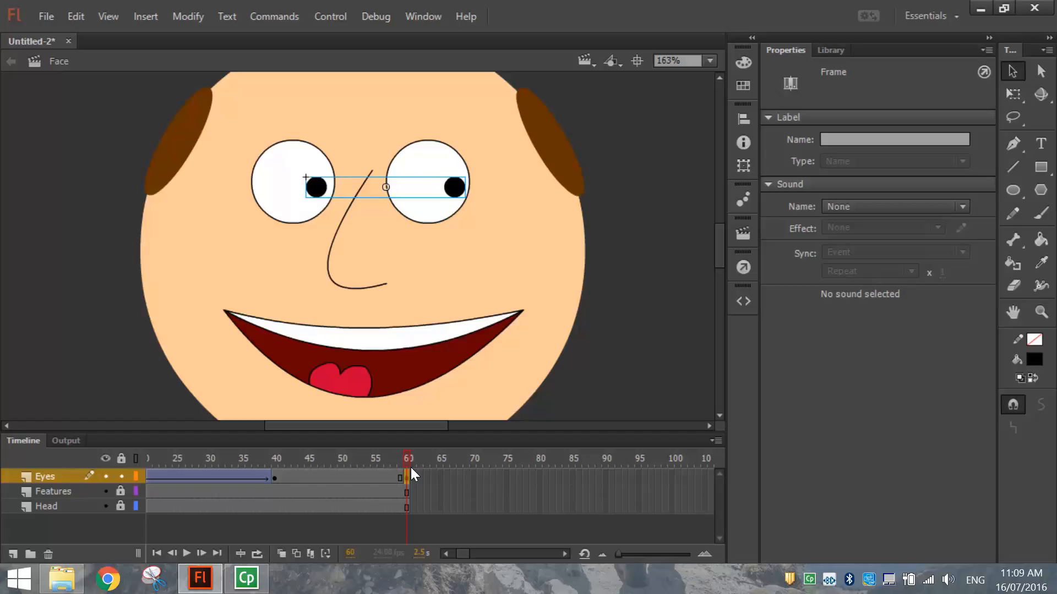
pyautogui.click(651, 347)
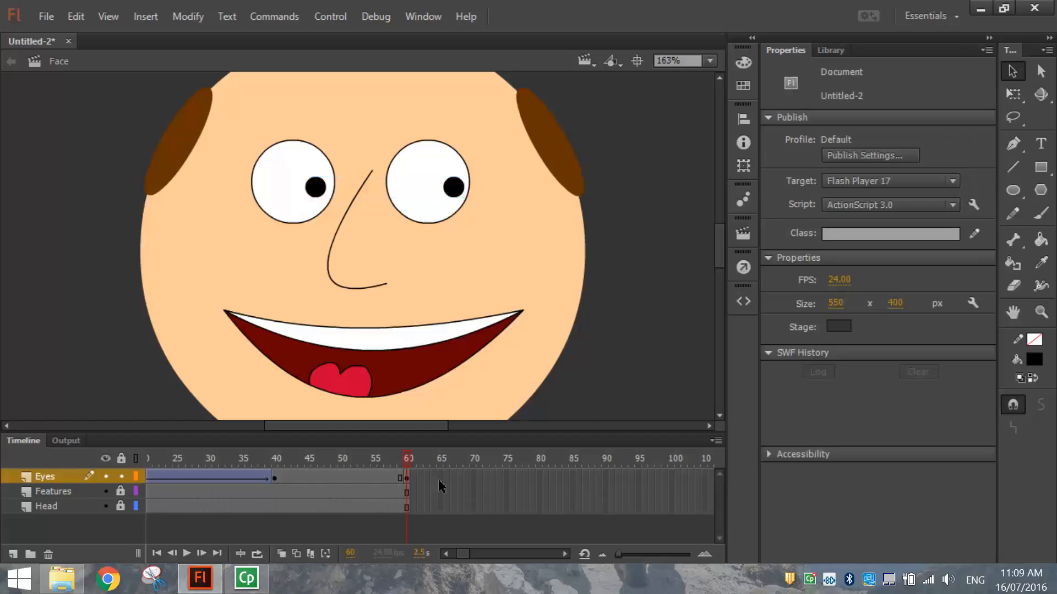
# Create a classic tween between frames 40 and 60 on the Eyes layer and play the animation from frame 40.
pyautogui.rightClick(315, 479)
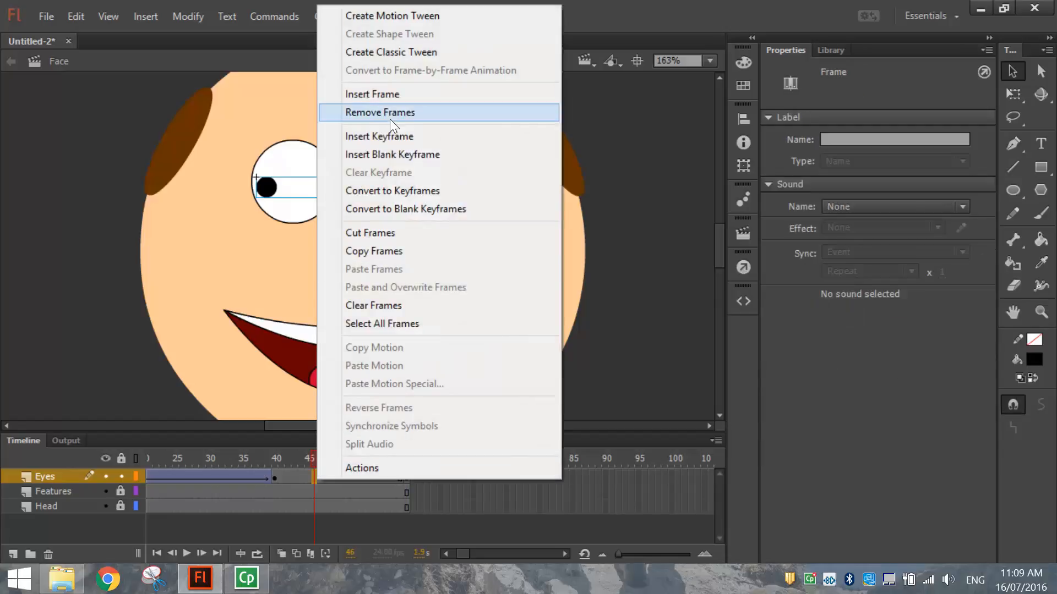
pyautogui.click(389, 52)
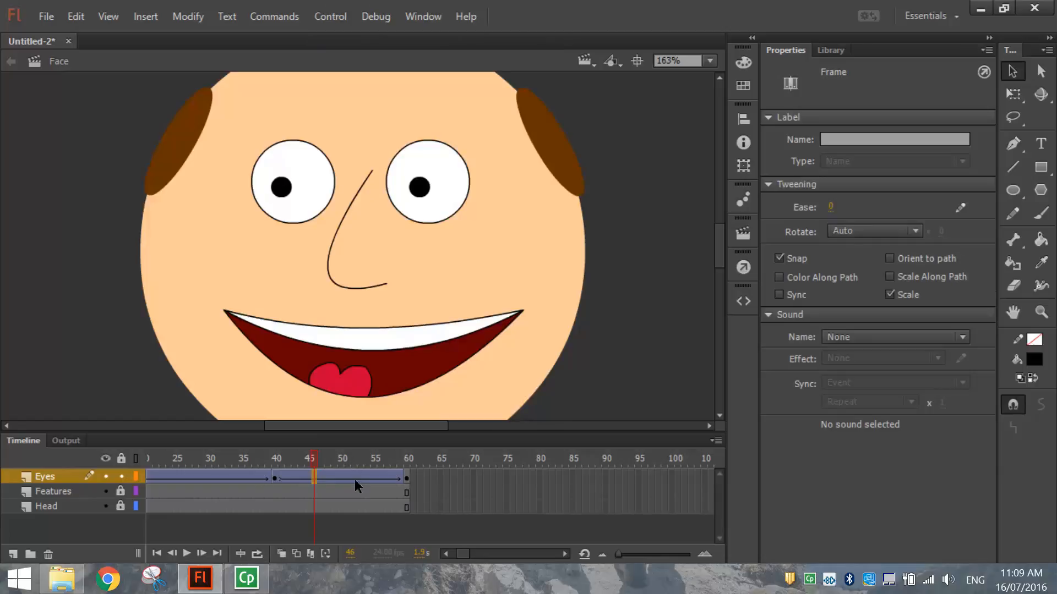
pyautogui.click(271, 462)
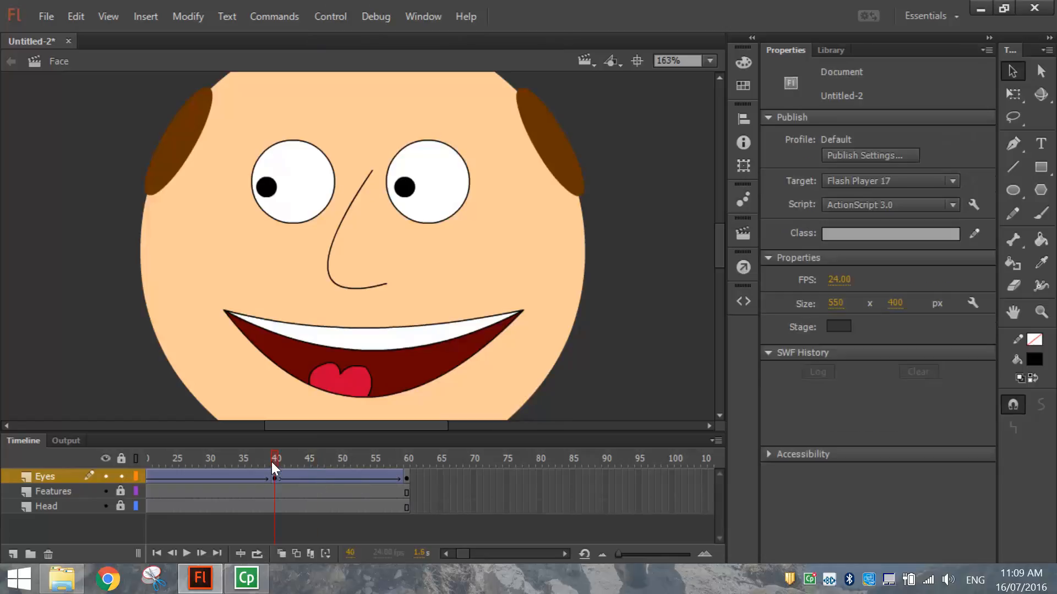
pyautogui.press('Return')
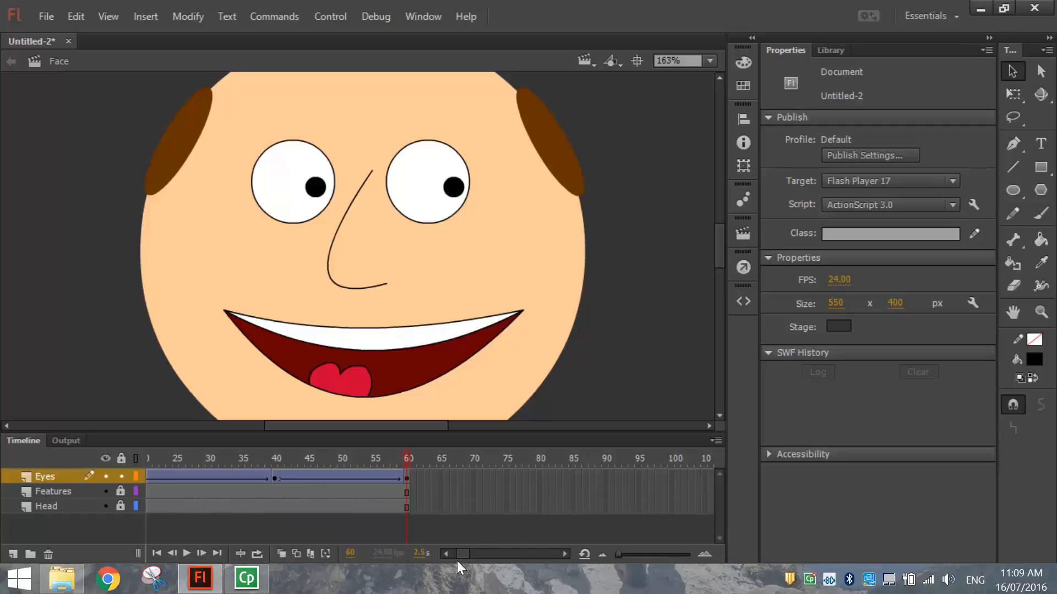
# Insert a keyframe at frame 80 on the Eyes layer.
pyautogui.click(562, 553)
pyautogui.click(562, 553)
pyautogui.click(562, 553)
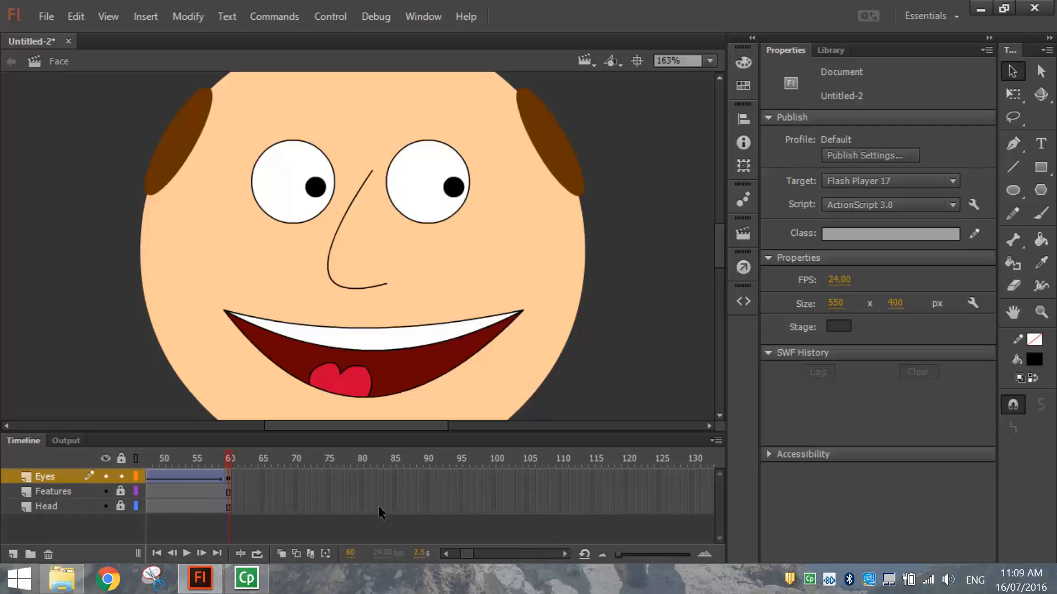
pyautogui.click(227, 476)
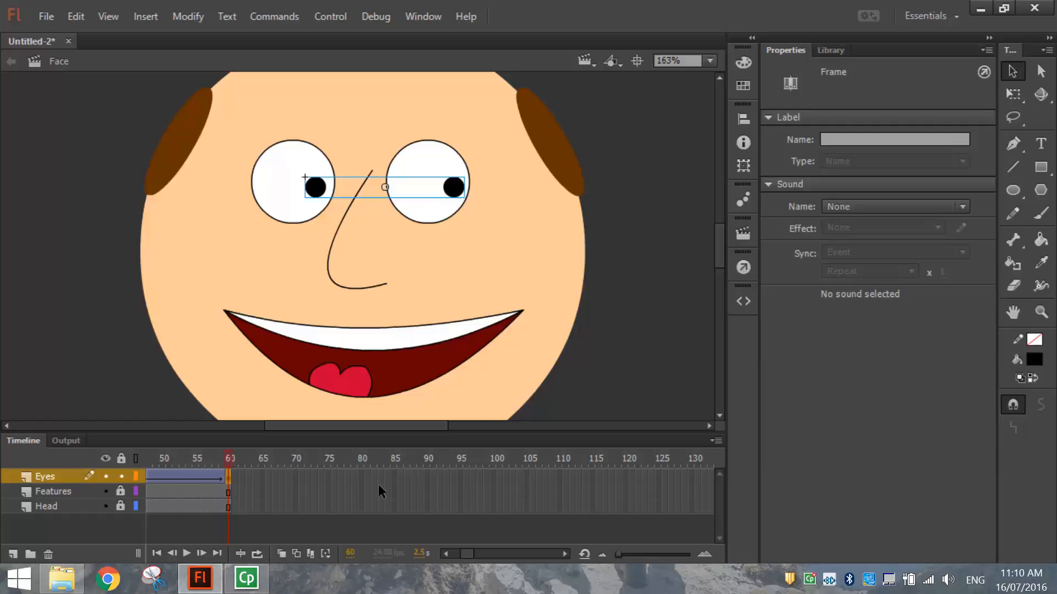
pyautogui.click(360, 477)
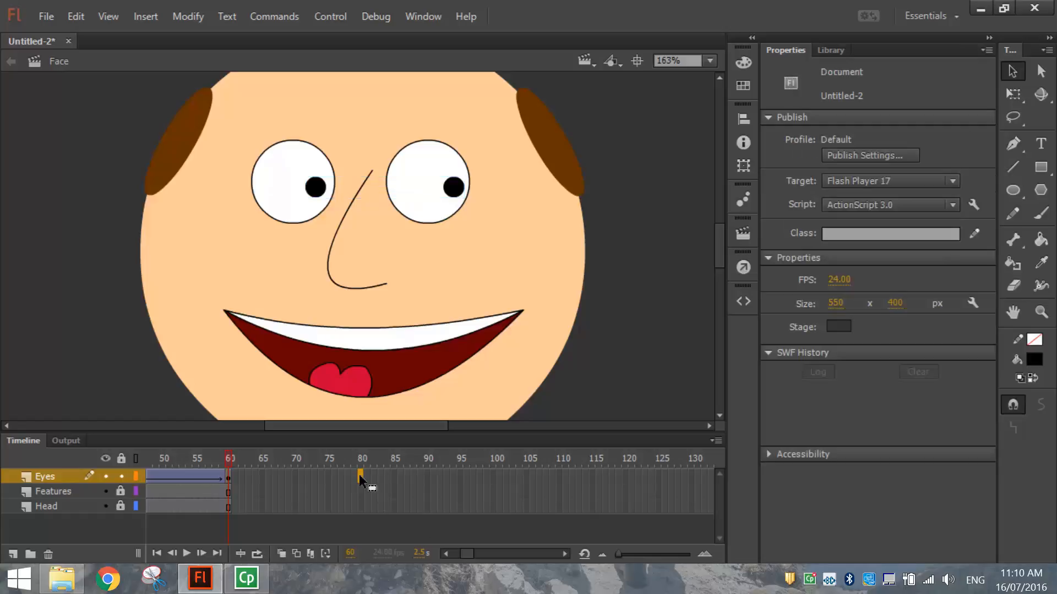
pyautogui.press('F5')
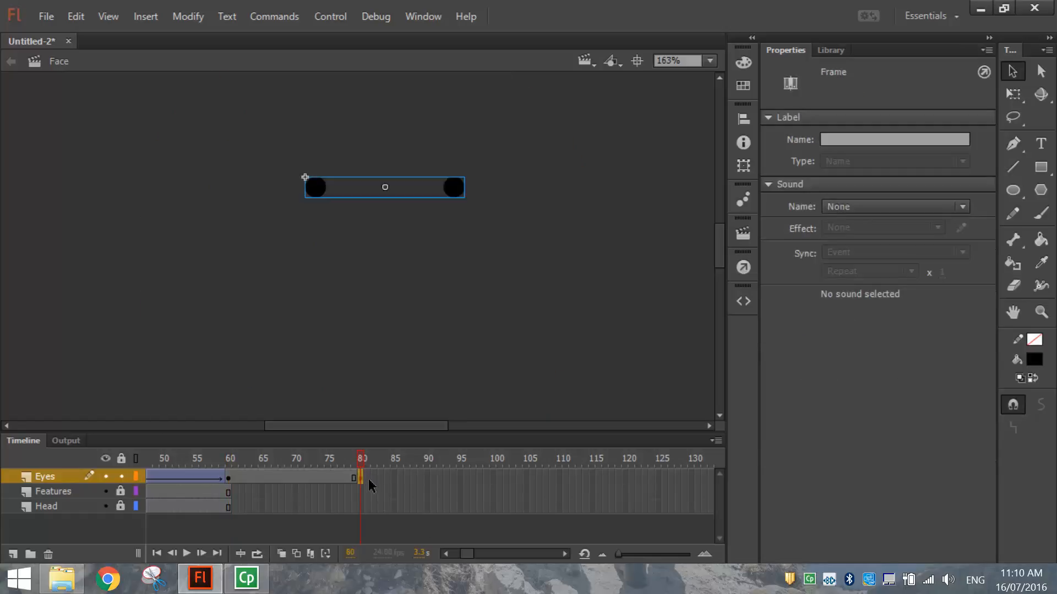
# Extend the Features and Head layers to frame 80 with regular frames.
pyautogui.click(360, 492)
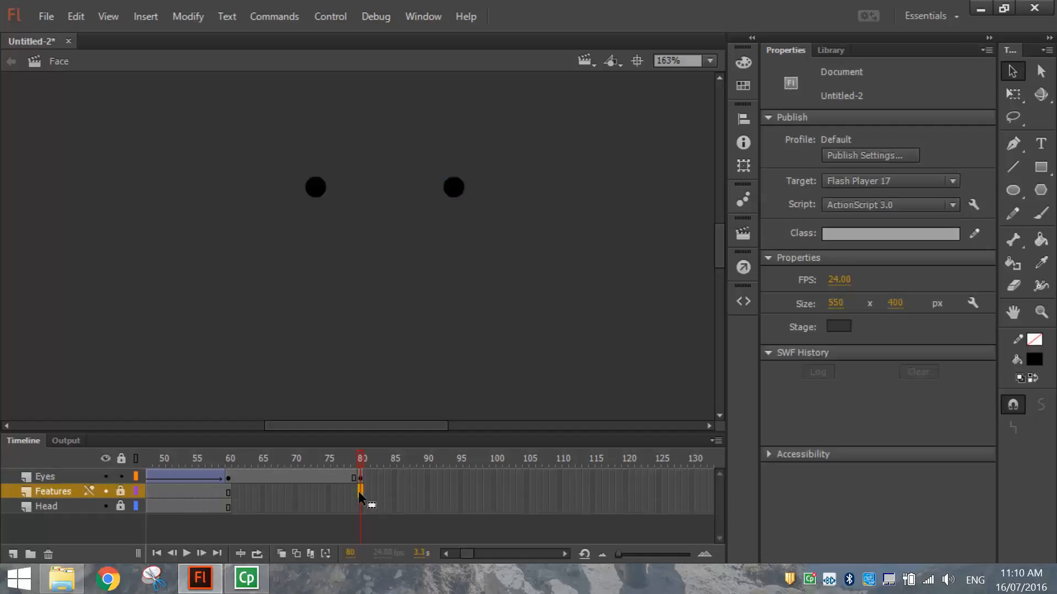
pyautogui.press('F5')
pyautogui.click(360, 507)
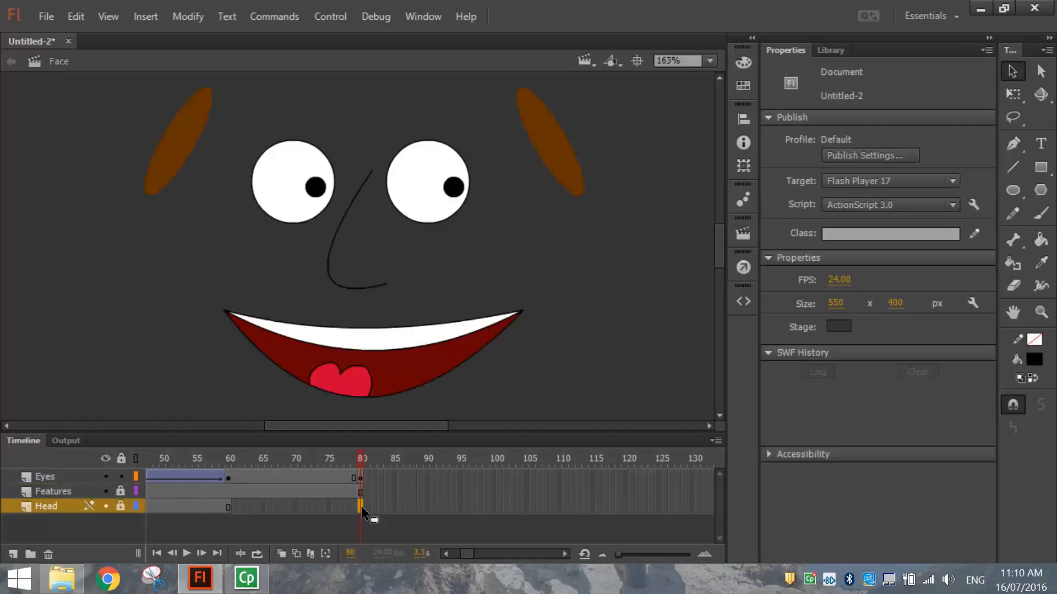
pyautogui.press('F5')
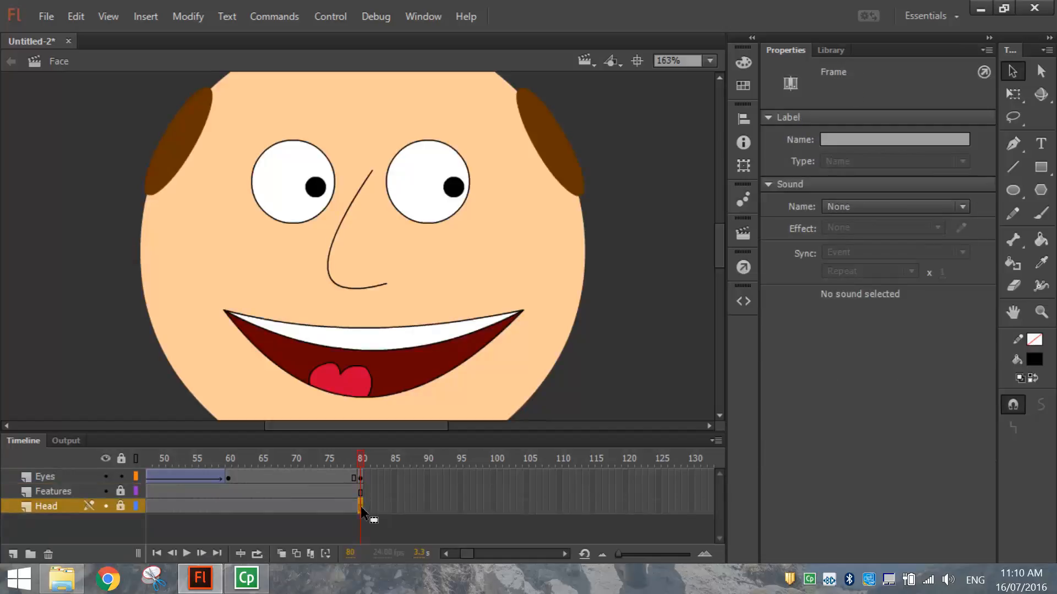
# At frame 80 of the Eyes layer, shift the pupils horizontally back to just inside the left edge of the eyes.
pyautogui.click(361, 478)
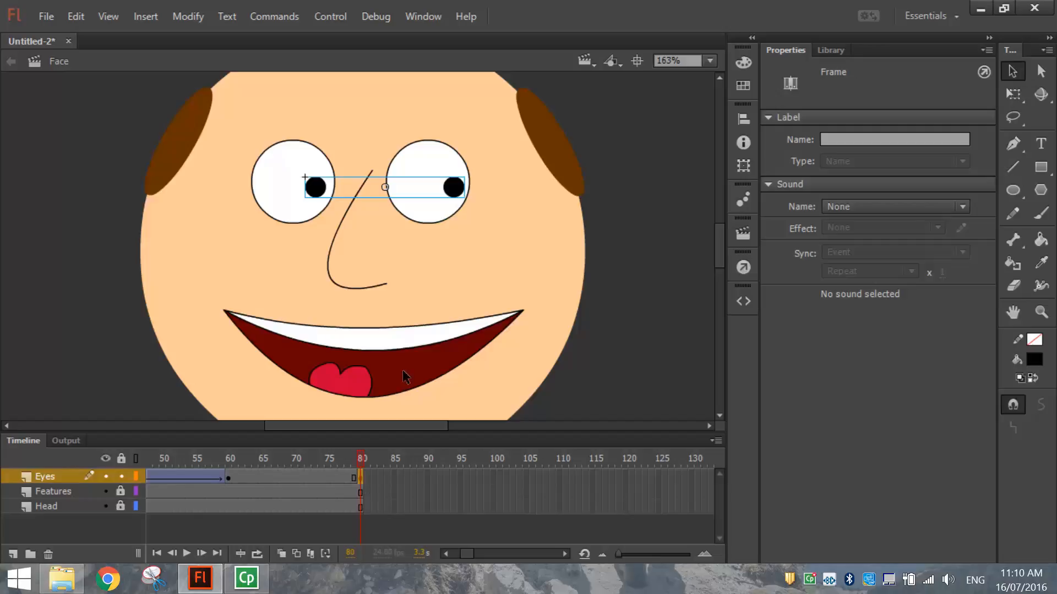
pyautogui.press('Left')
pyautogui.press('Left')
pyautogui.press('Left')
pyautogui.press('Left')
pyautogui.press('Left')
pyautogui.press('Left')
pyautogui.press('Left')
pyautogui.press('Left')
pyautogui.press('Left')
pyautogui.press('Left')
pyautogui.press('Left')
pyautogui.press('Left')
pyautogui.press('Left')
pyautogui.press('Left')
pyautogui.press('Left')
pyautogui.press('Left')
pyautogui.press('Left')
pyautogui.press('Left')
pyautogui.press('Left')
pyautogui.press('Left')
pyautogui.press('Left')
pyautogui.press('Left')
pyautogui.press('Left')
pyautogui.press('Left')
pyautogui.press('Left')
pyautogui.press('Left')
pyautogui.press('Left')
pyautogui.press('Left')
pyautogui.press('Left')
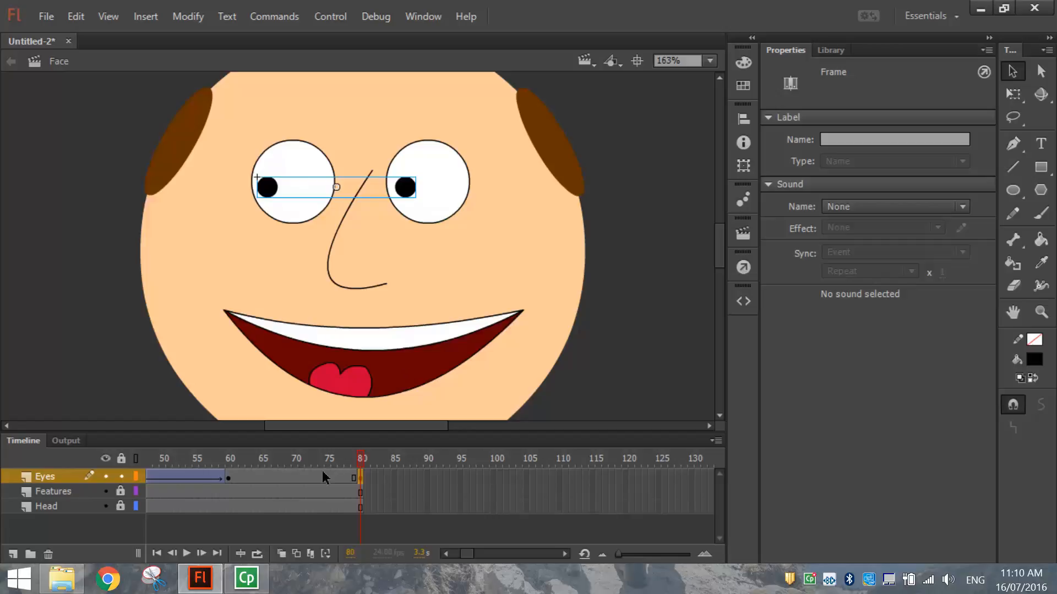
# Create a classic tween between frames 60 and 80 on the Eyes layer and play the animation from frame 1.
pyautogui.rightClick(296, 477)
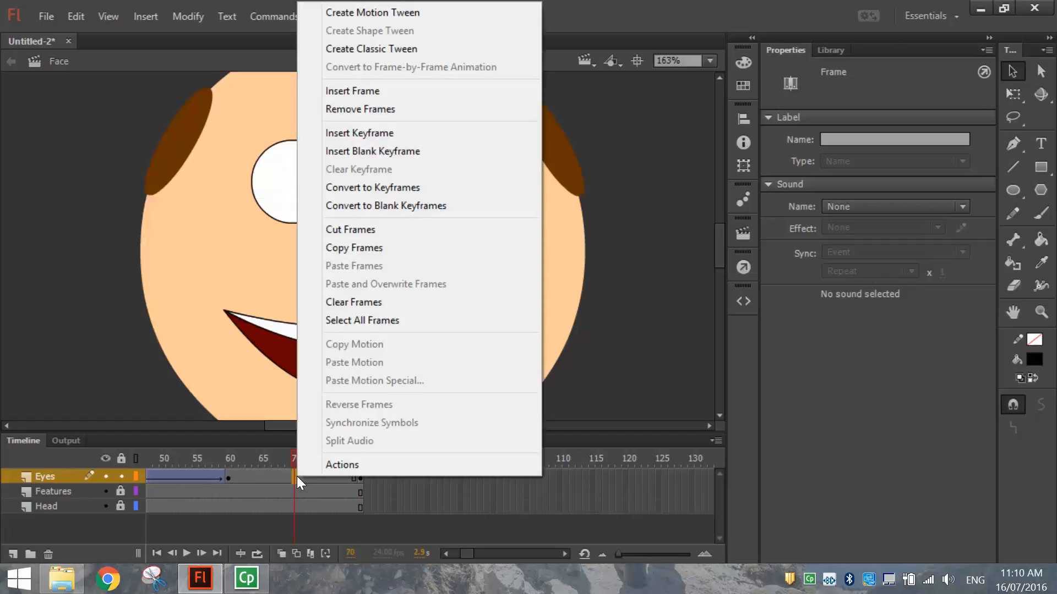
pyautogui.click(375, 48)
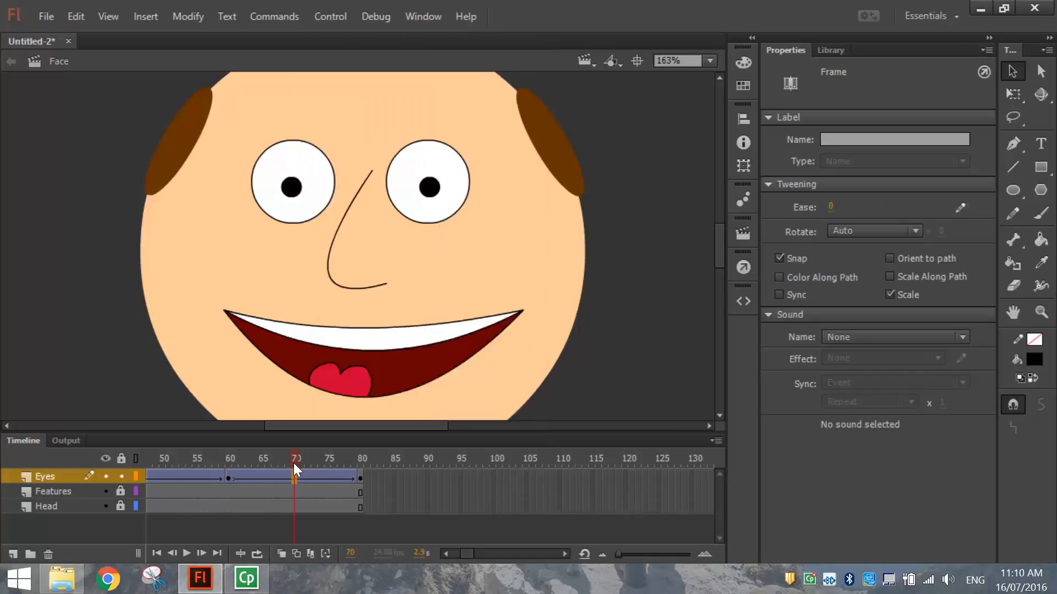
pyautogui.moveTo(292, 463); pyautogui.dragTo(12, 476)
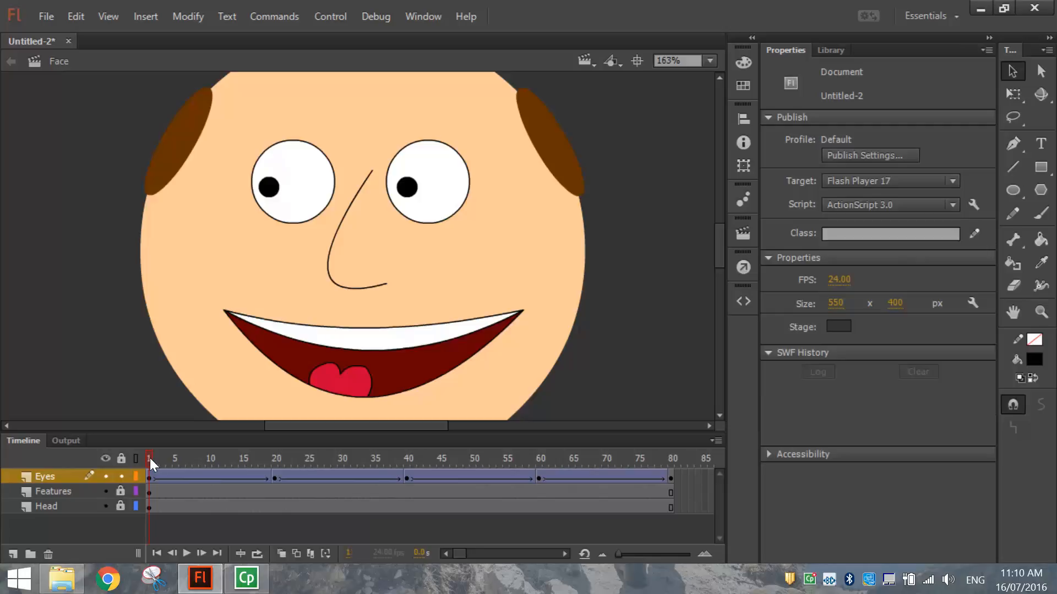
pyautogui.press('Return')
# Extend the Eyes, Features and Head layers to frame 100 with regular frames and play the animation from just after frame 60.
pyautogui.moveTo(455, 554); pyautogui.dragTo(463, 560)
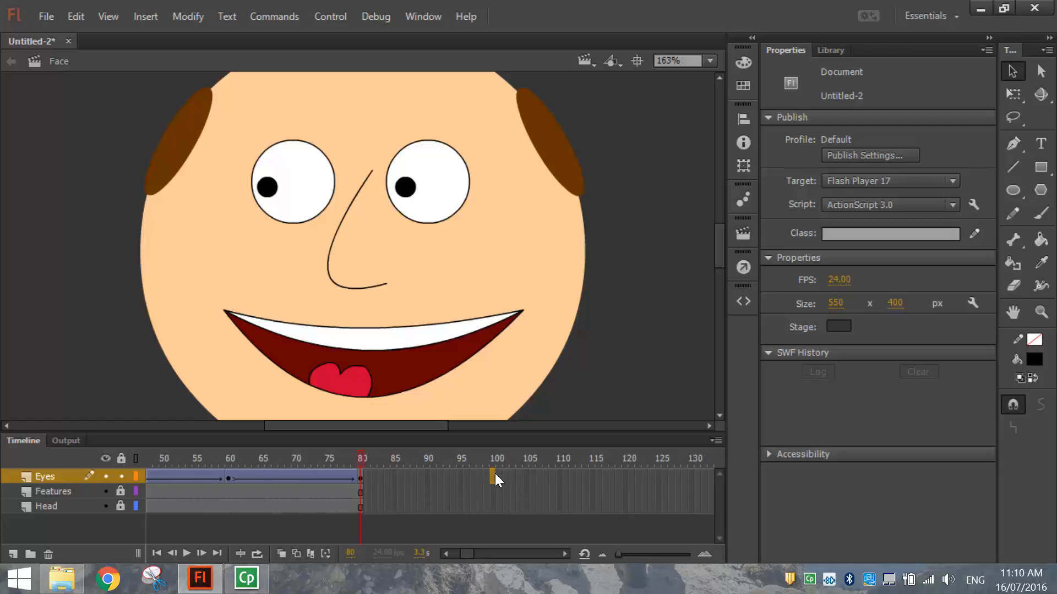
pyautogui.moveTo(491, 501); pyautogui.dragTo(491, 502)
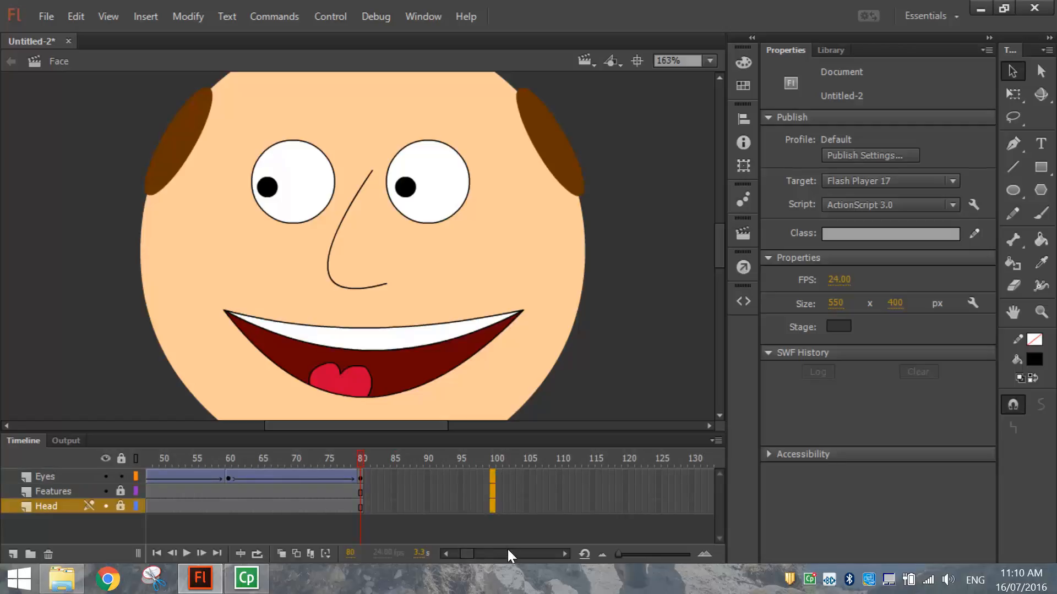
pyautogui.press('F6')
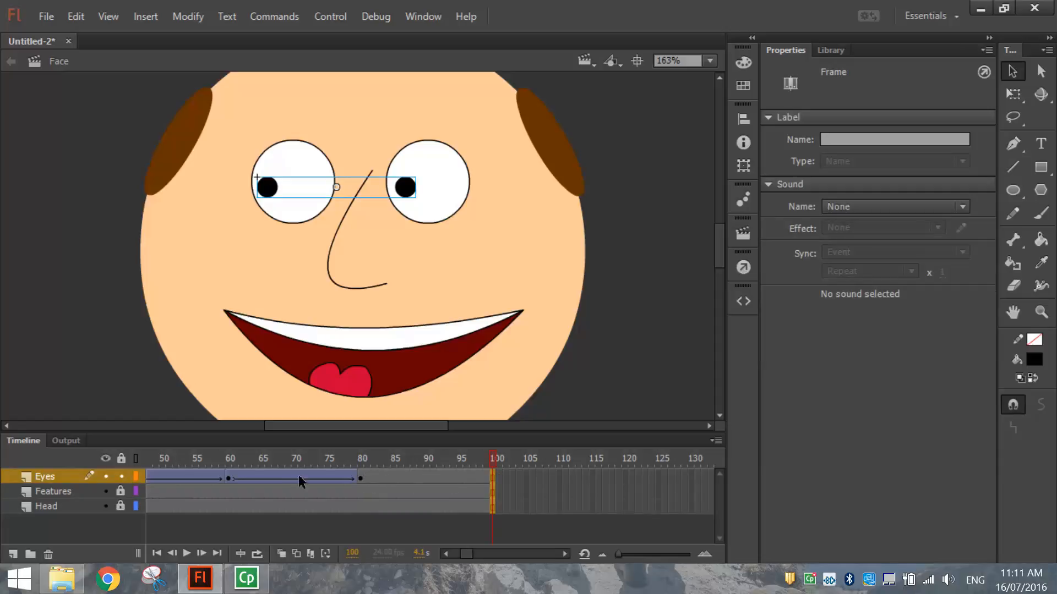
pyautogui.click(238, 476)
pyautogui.press('Return')
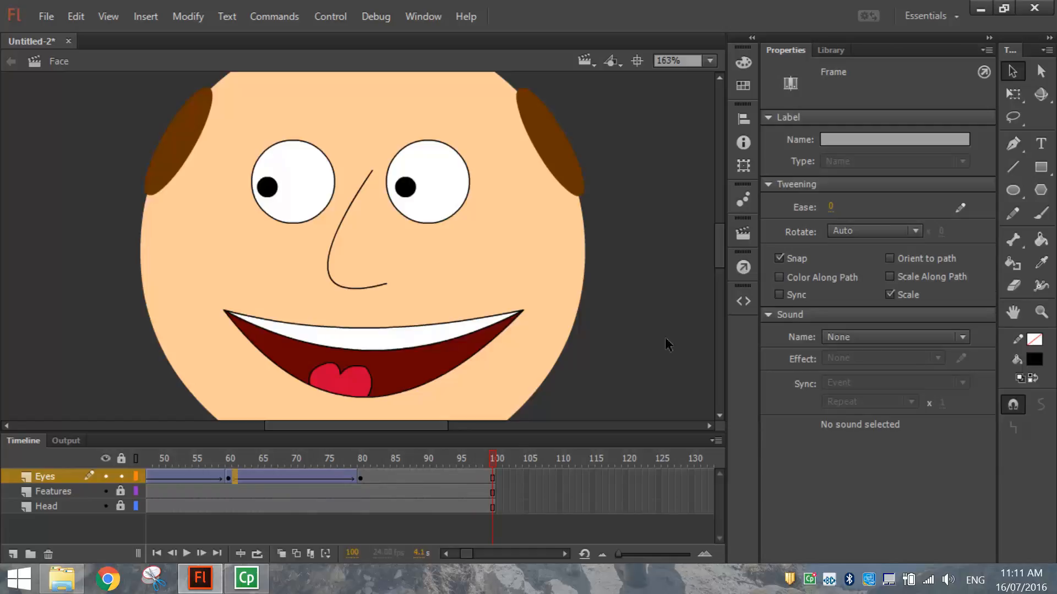
# Save the document as a Flash file named Example in the Classic Tweens folder.
pyautogui.hotkey('ctrl', '-')
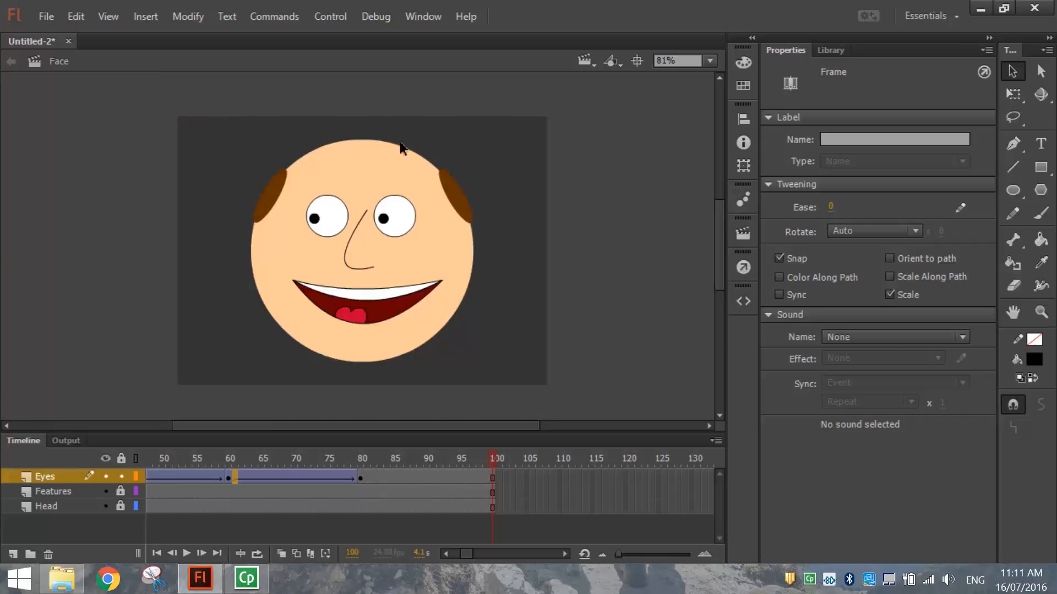
pyautogui.click(47, 16)
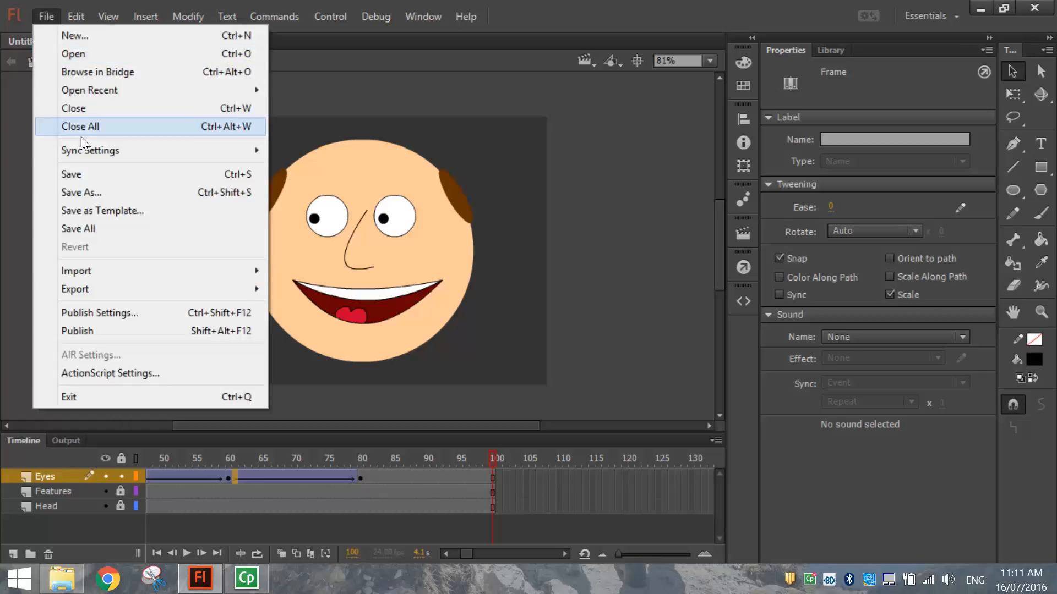
pyautogui.click(89, 190)
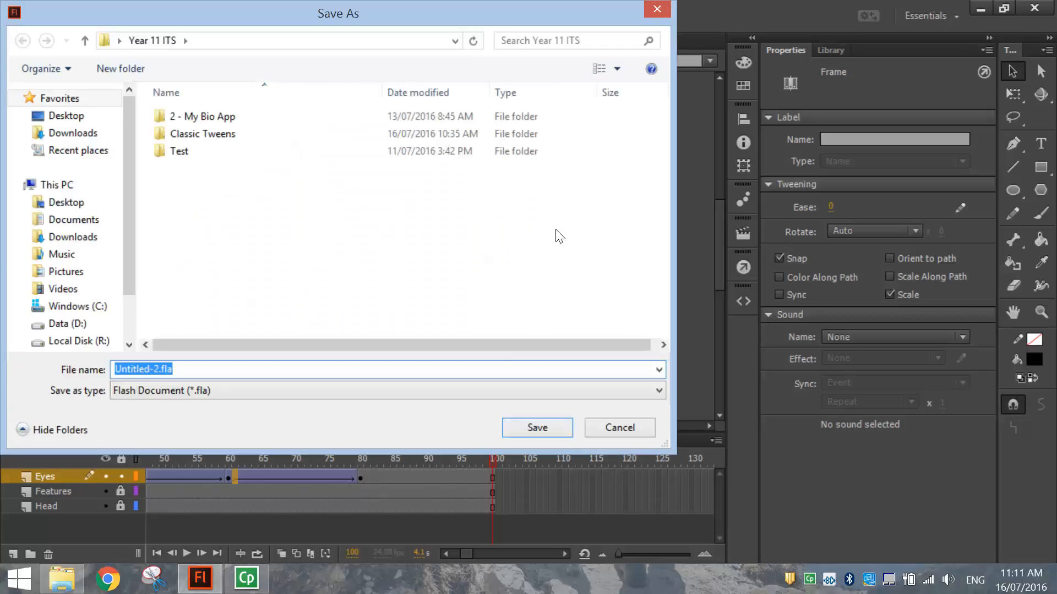
pyautogui.doubleClick(229, 136)
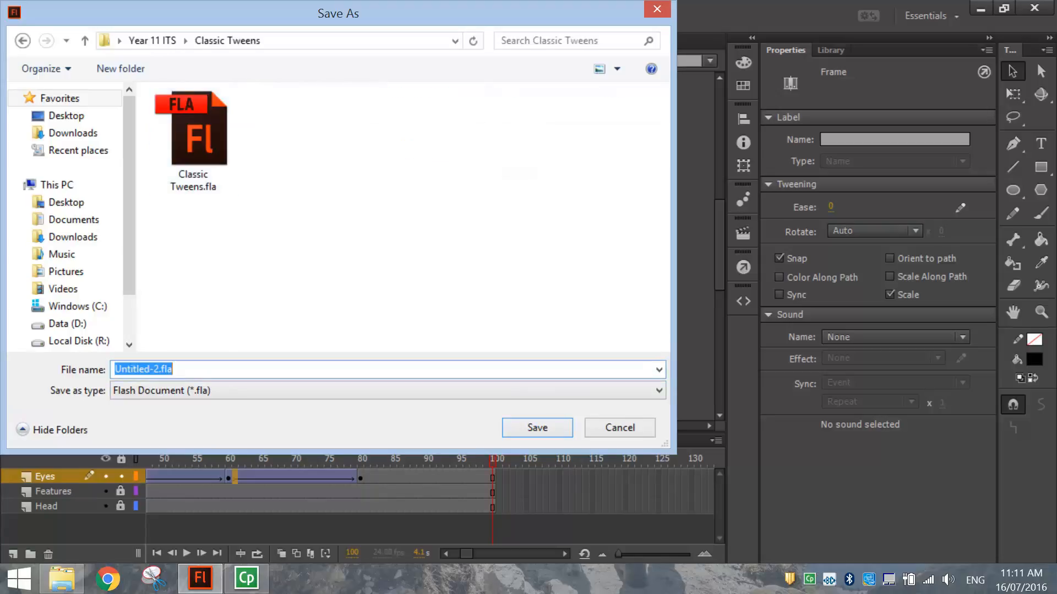
pyautogui.write('Example')
pyautogui.press('Return')
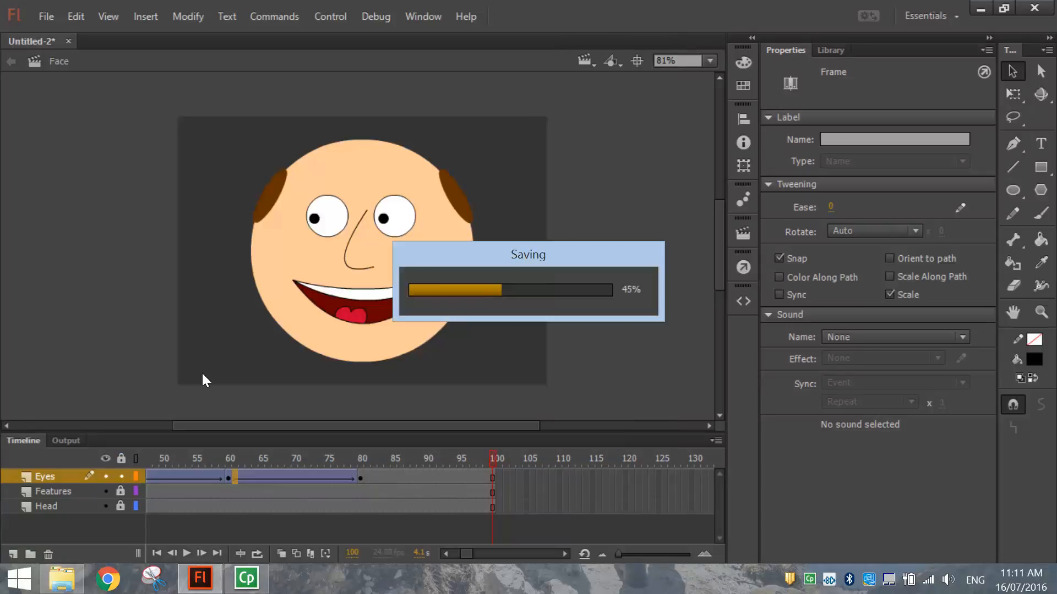